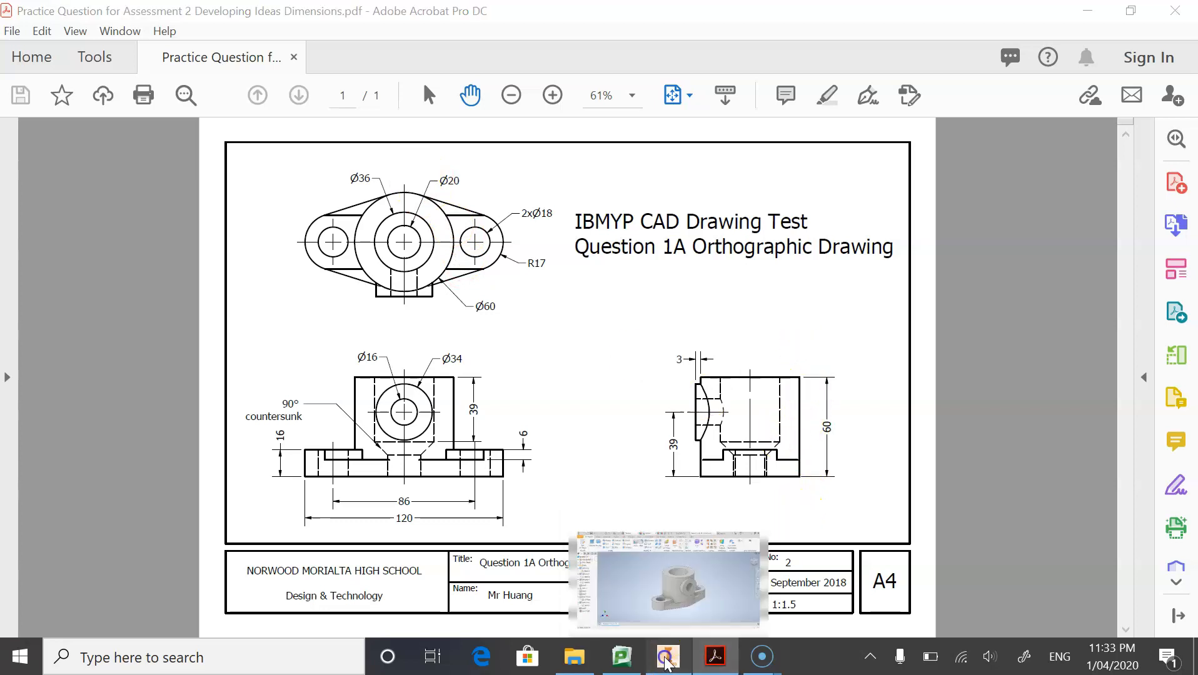
Switch to Inventor and create a new metric part from the Standard (mm).ipt template.
left_click(667, 660)
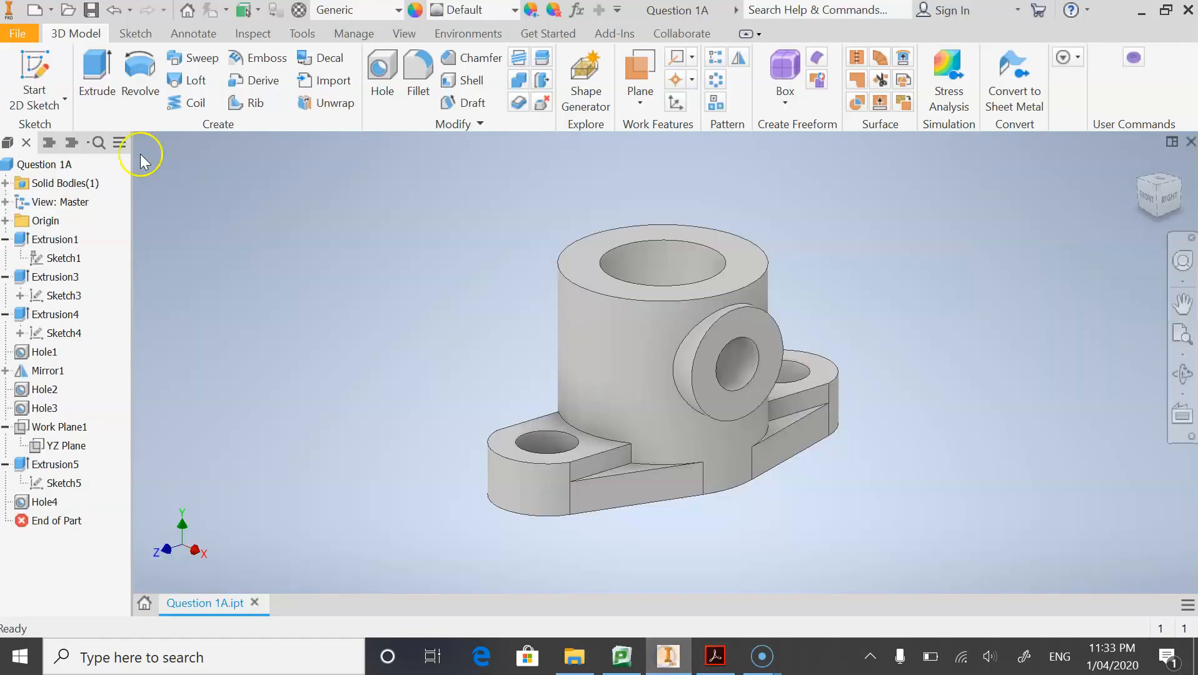
left_click(33, 17)
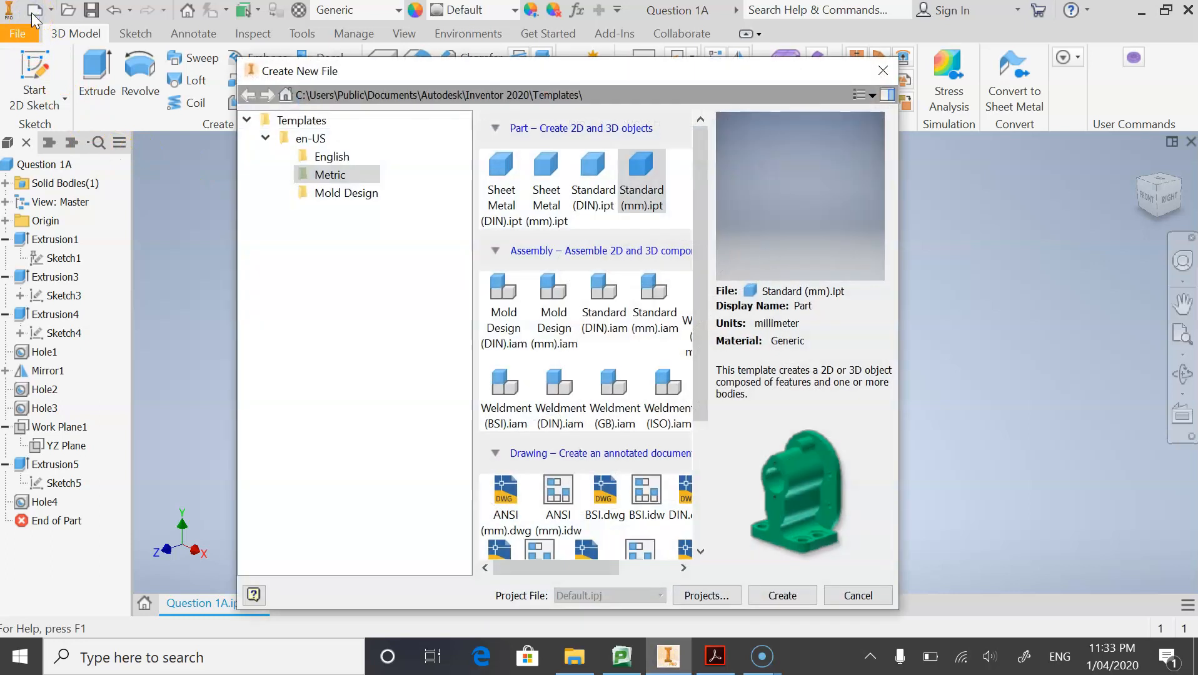
double_click(639, 182)
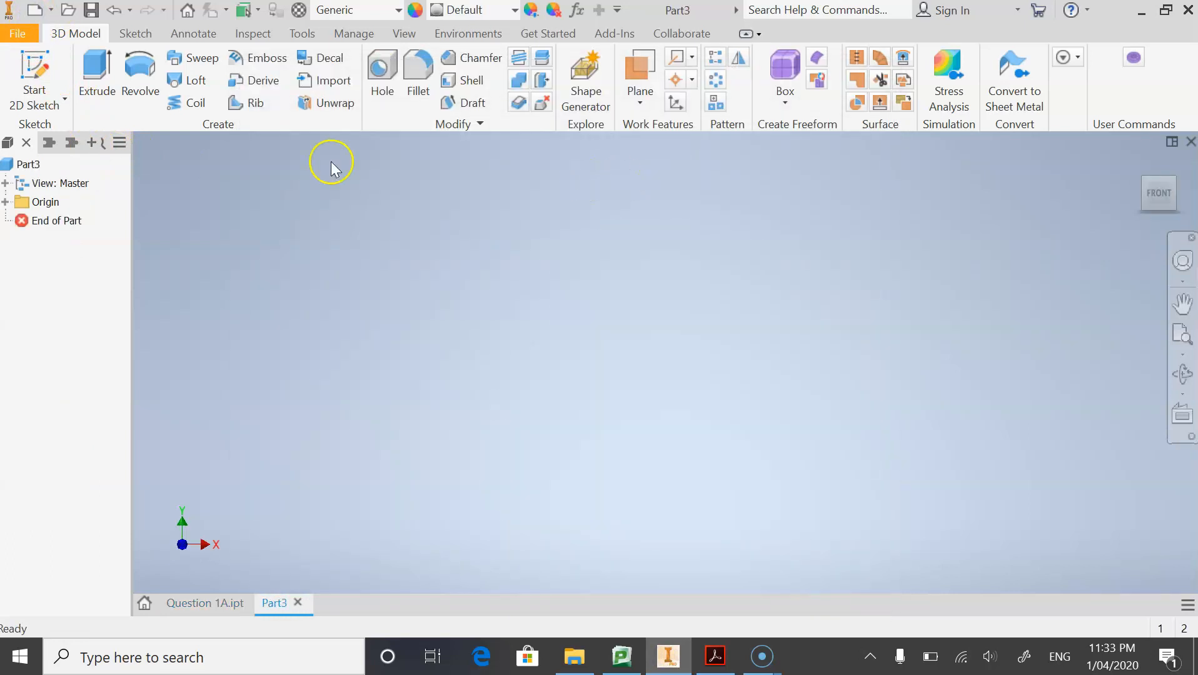
Start a 2D sketch on the horizontal XZ plane and draw a circle about 19 mm in diameter centred on the origin.
left_click(38, 70)
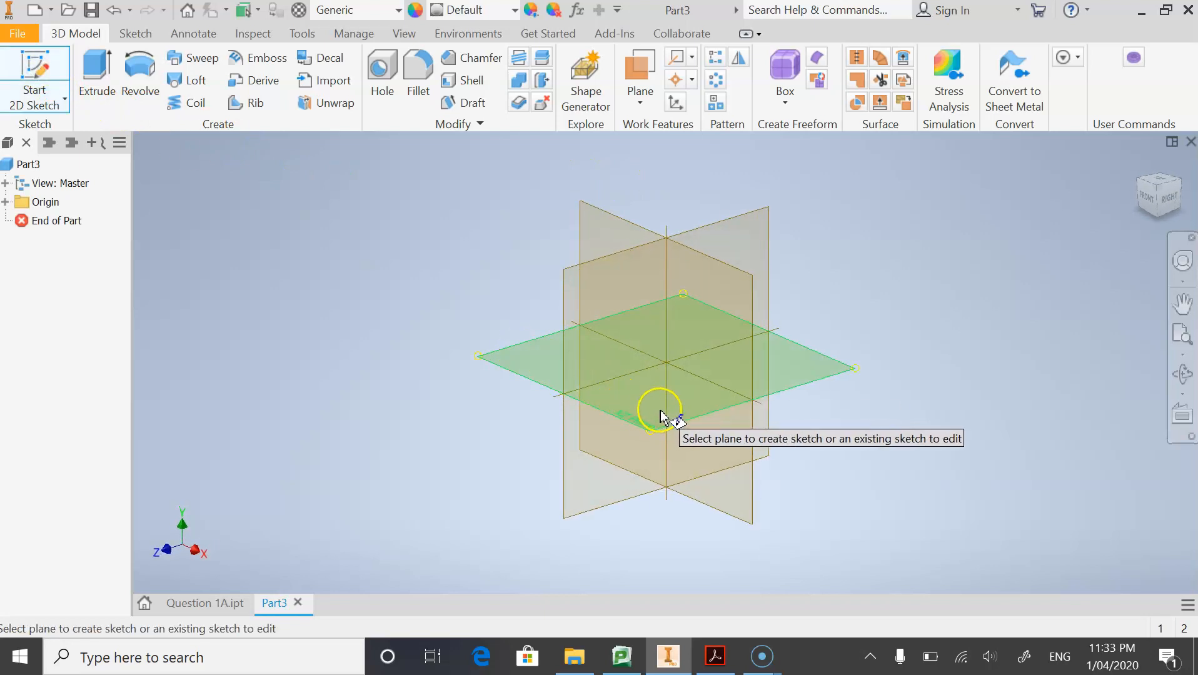
left_click(661, 416)
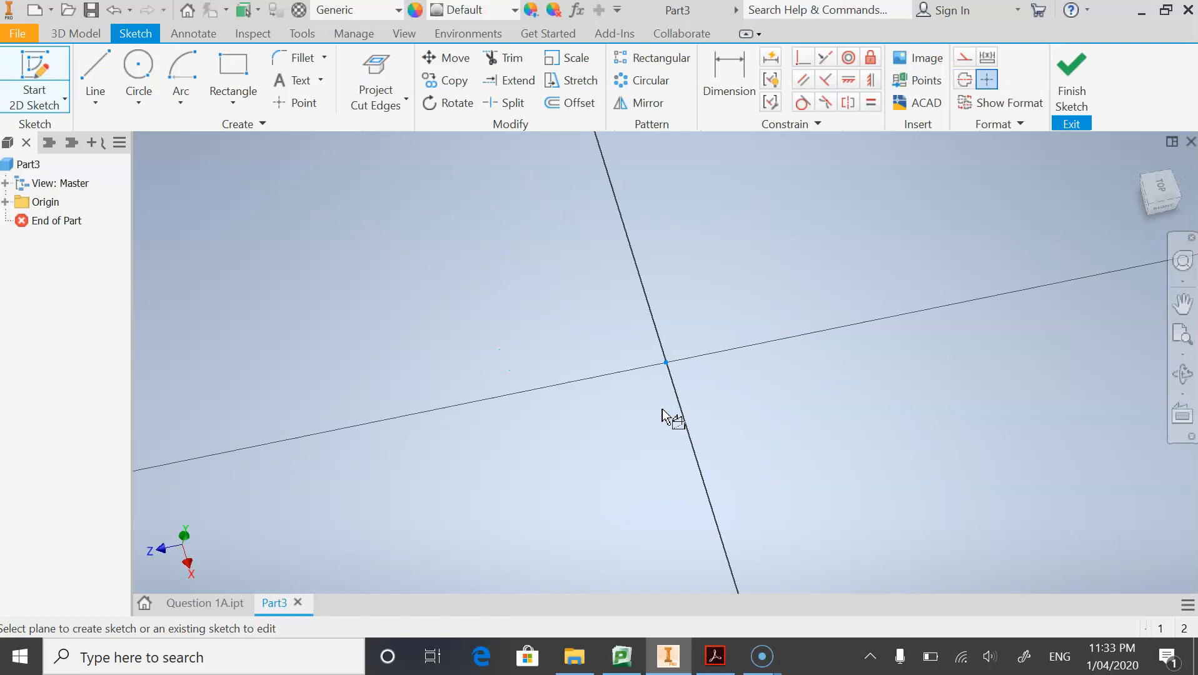
left_click(138, 68)
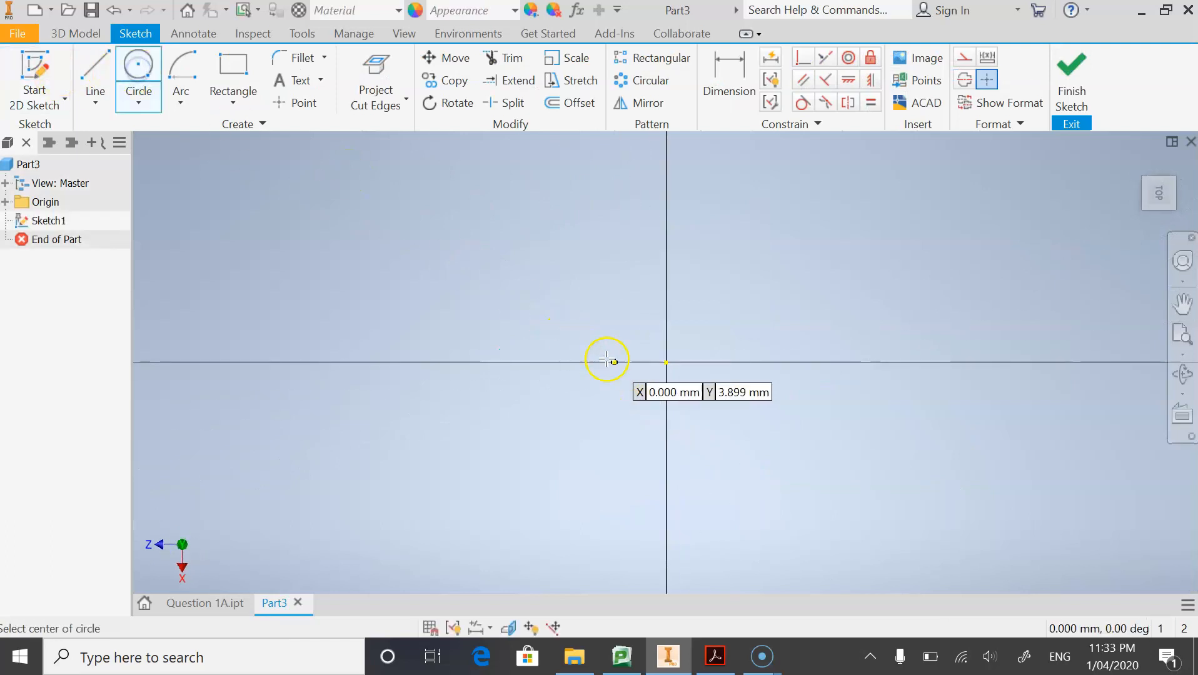
left_click(666, 362)
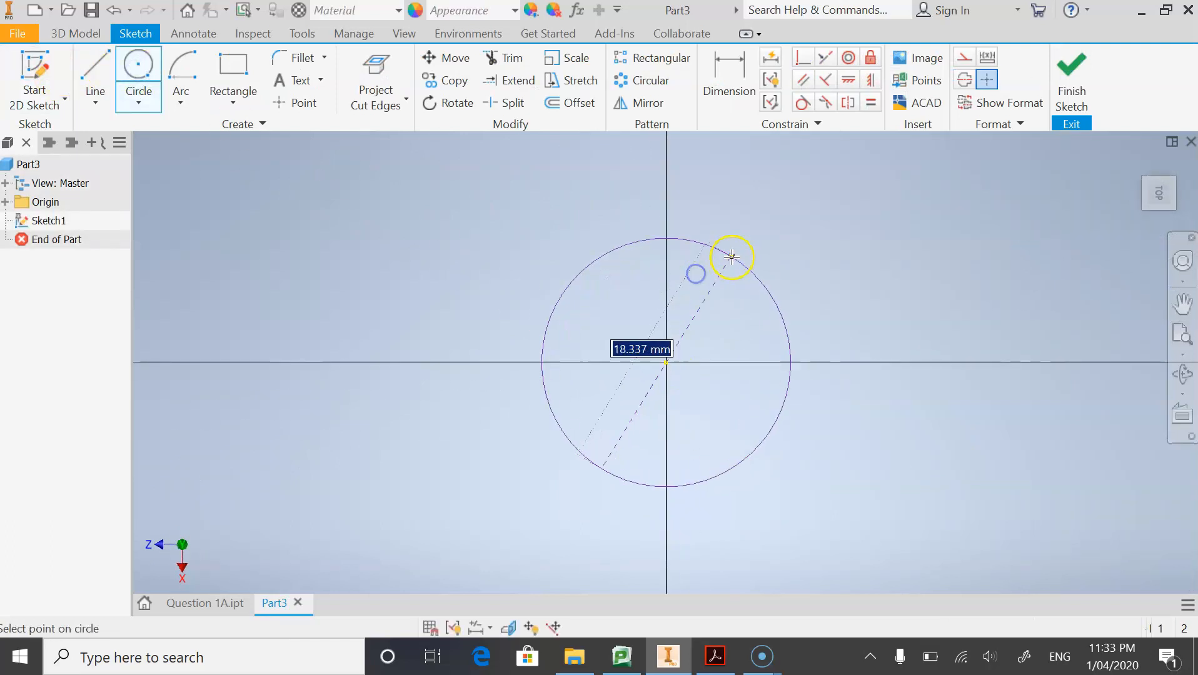
left_click(735, 258)
Dimension the circle's diameter as 60 mm.
left_click(732, 82)
left_click(756, 269)
left_click(801, 260)
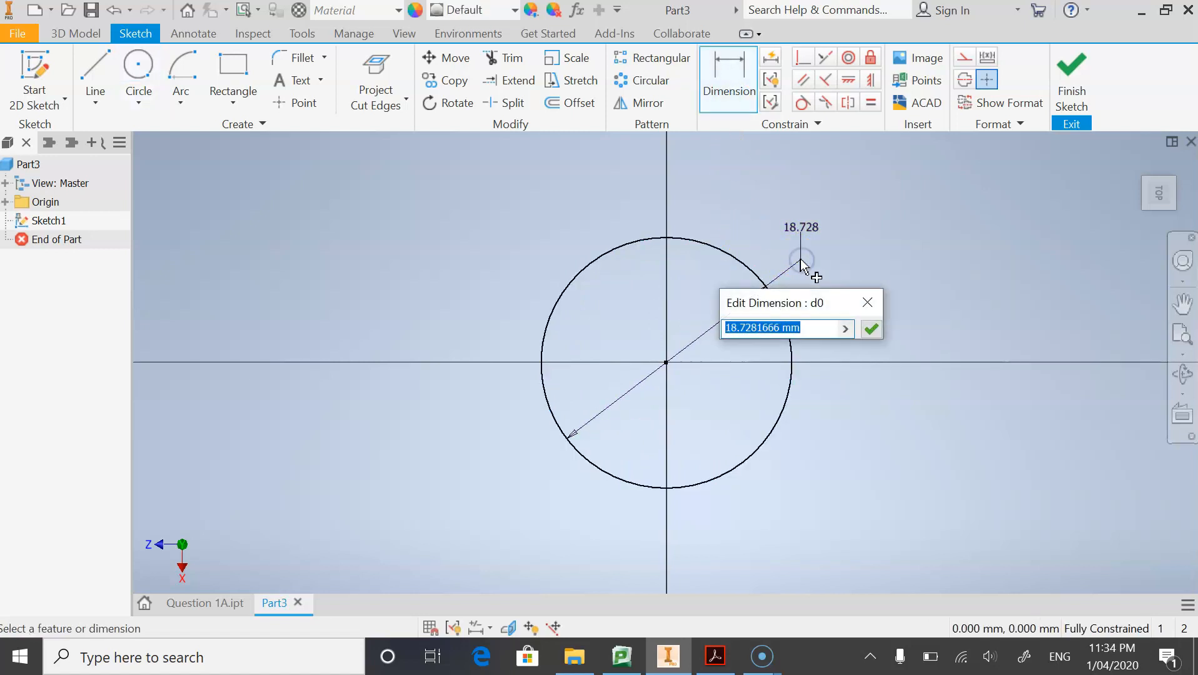
type("60")
key("Return")
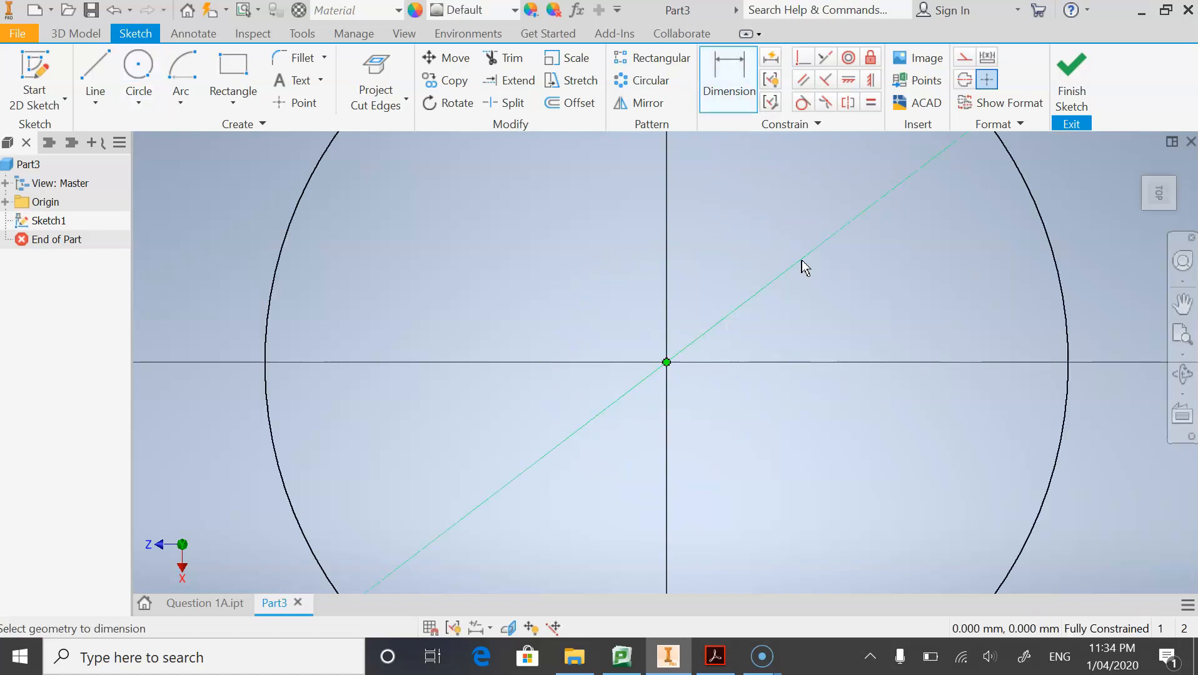
left_click(1183, 377)
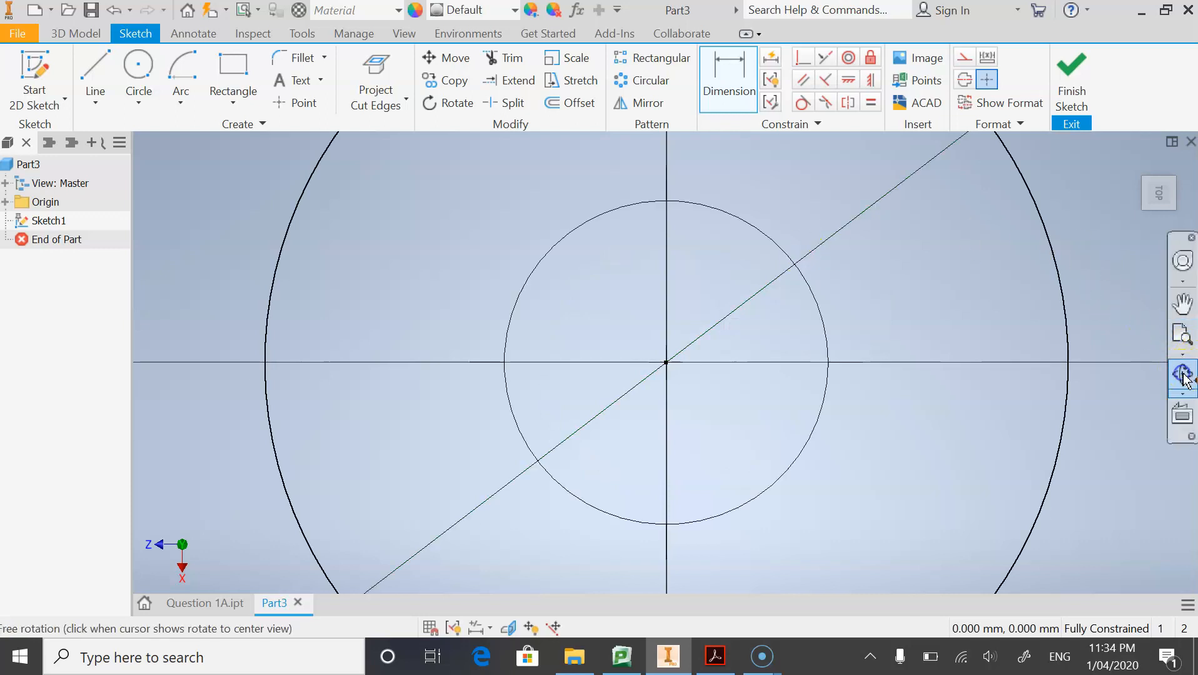
left_click(1183, 376)
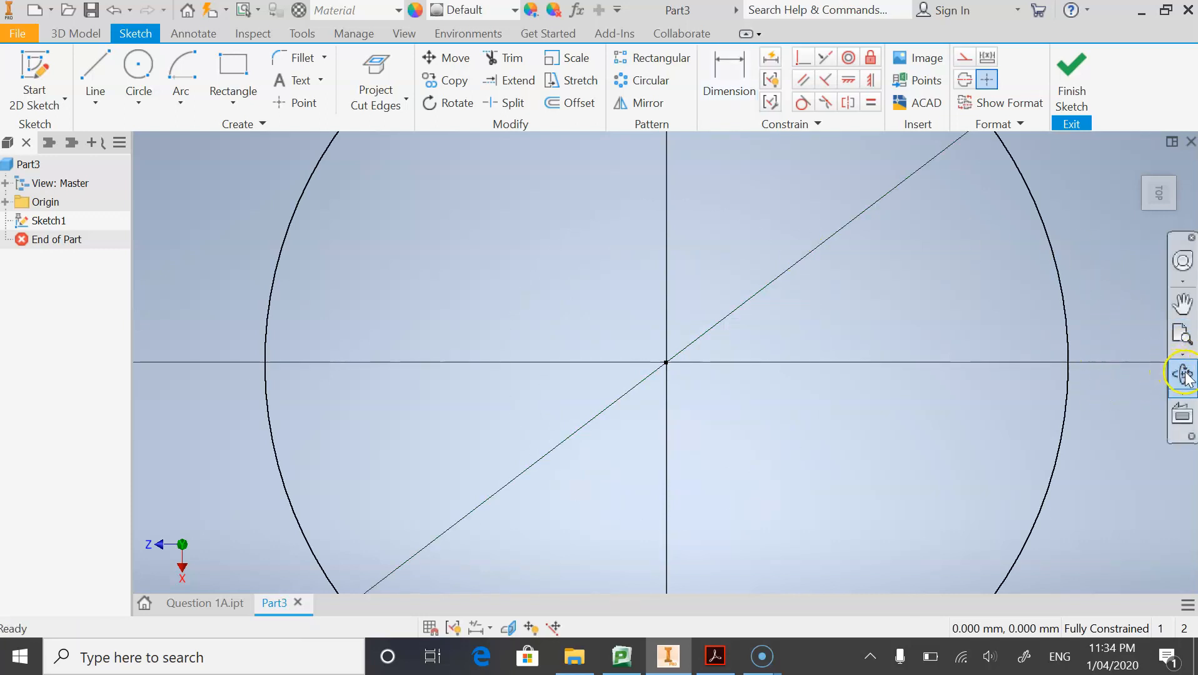
left_click(1184, 335)
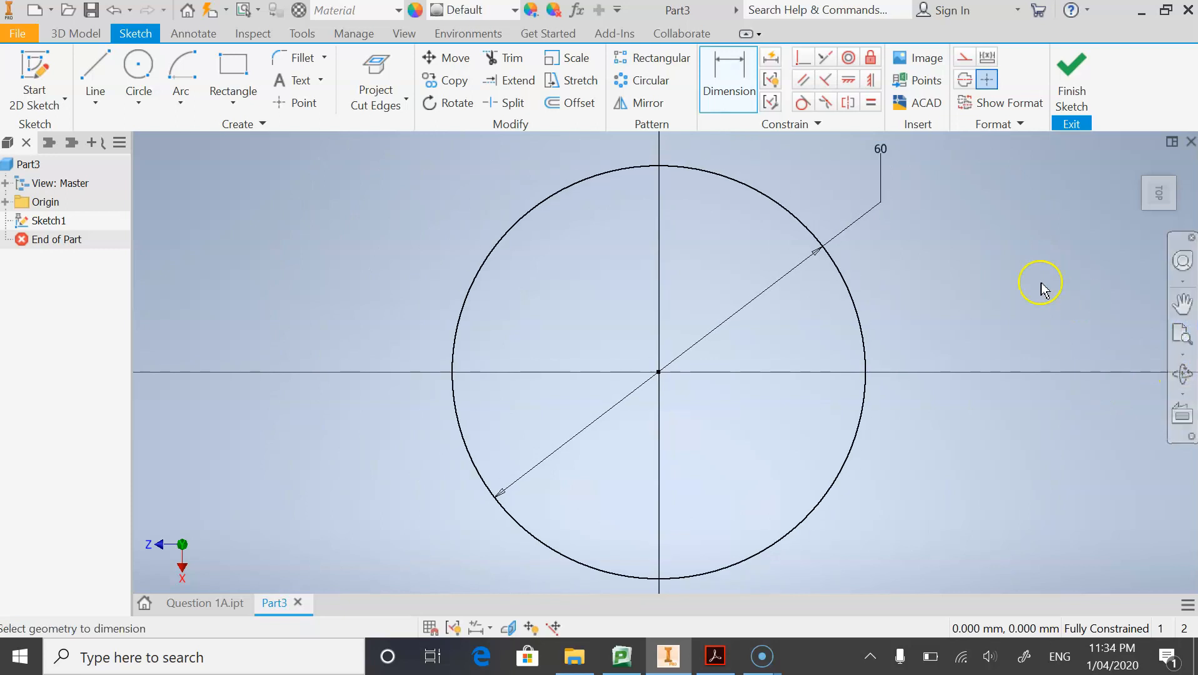
Finish the sketch and extrude the circle 60 mm upward into a solid cylinder.
left_click(1071, 92)
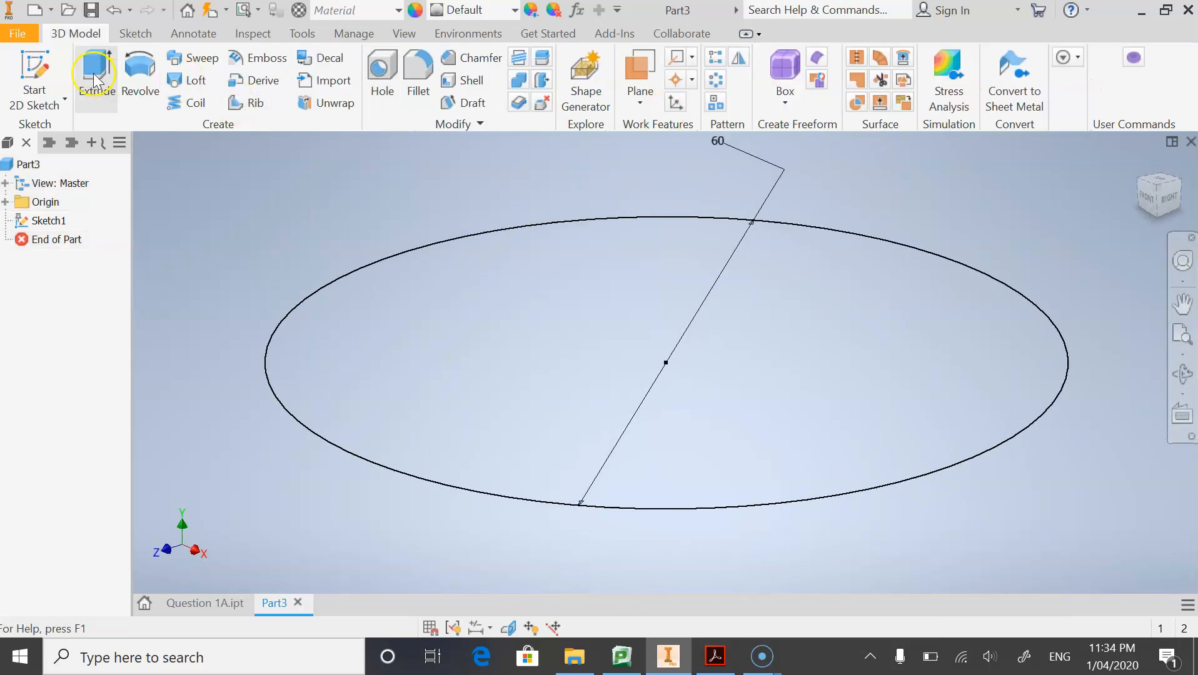
left_click(97, 78)
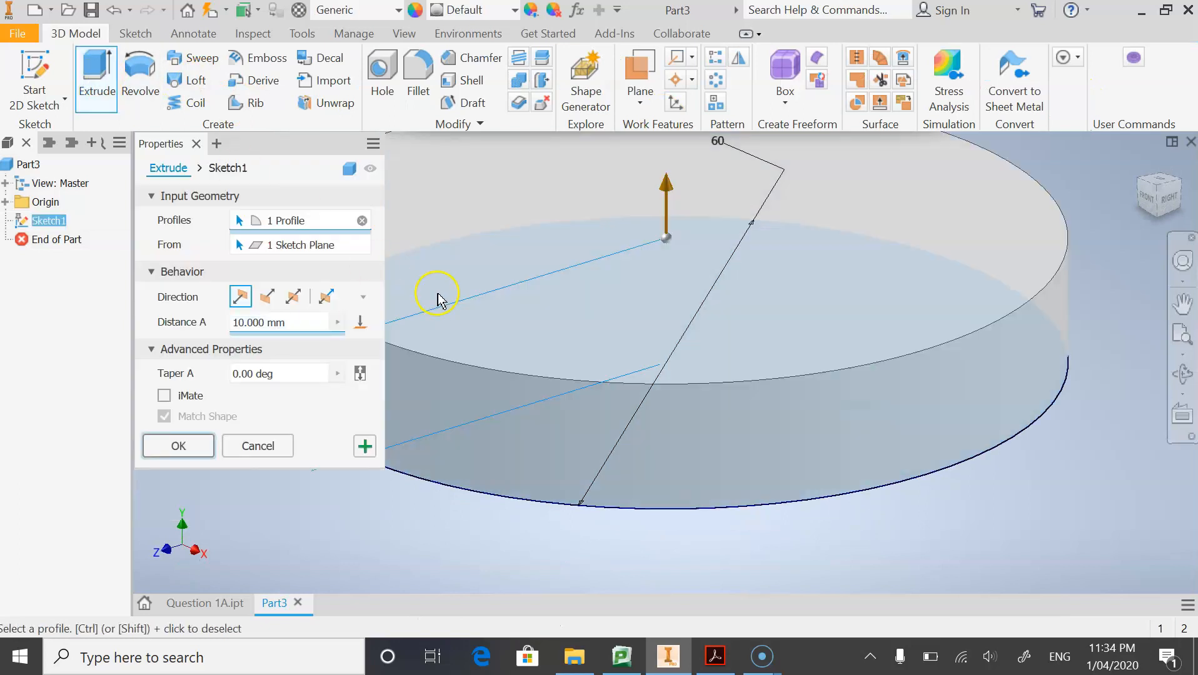
double_click(245, 322)
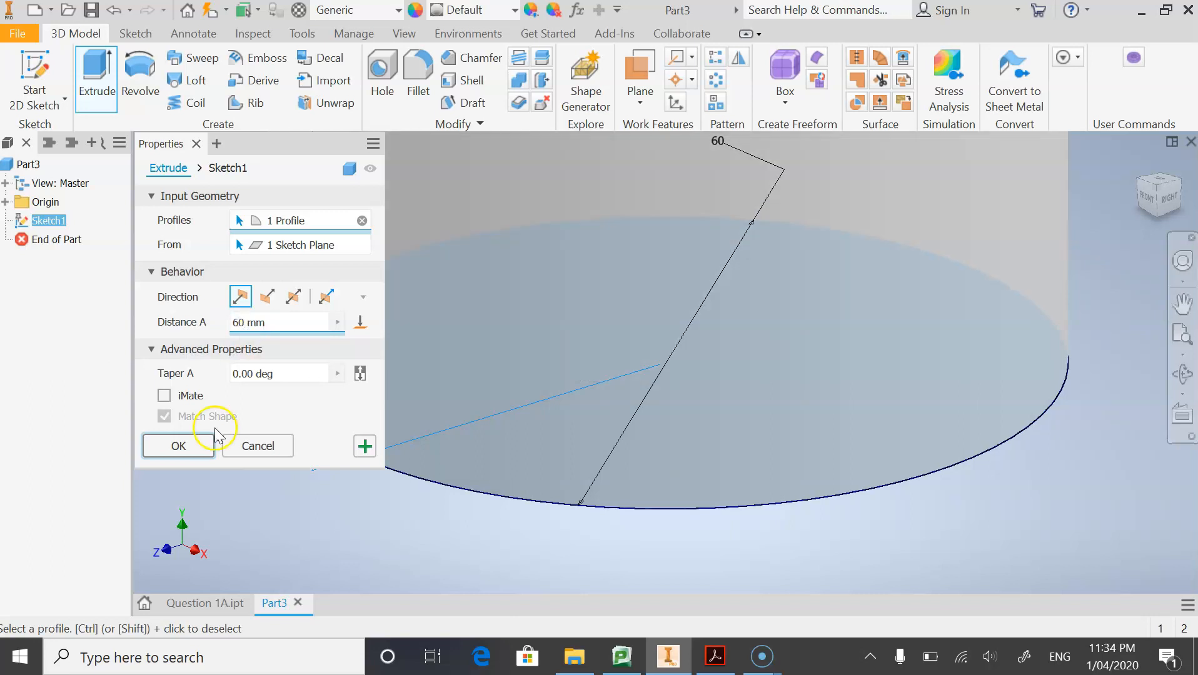
left_click(182, 446)
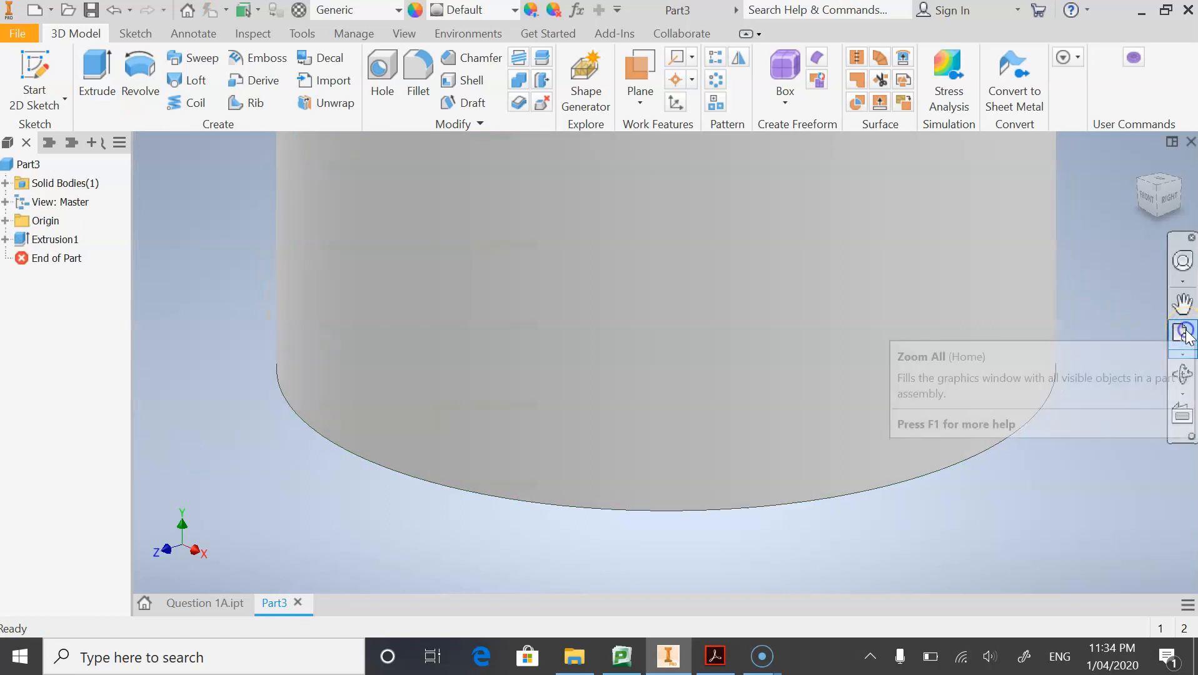
left_click(1181, 333)
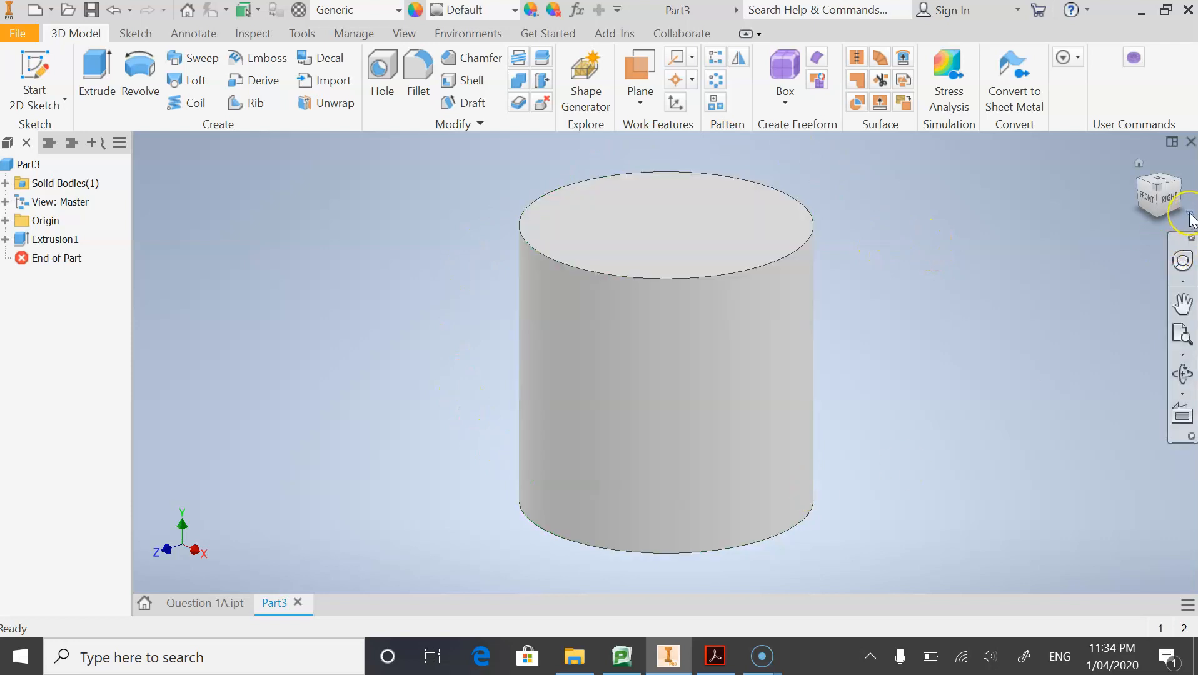
Set the current view as the Home view with Fit to View, and test it by returning home from a rotated view.
left_click(1188, 215)
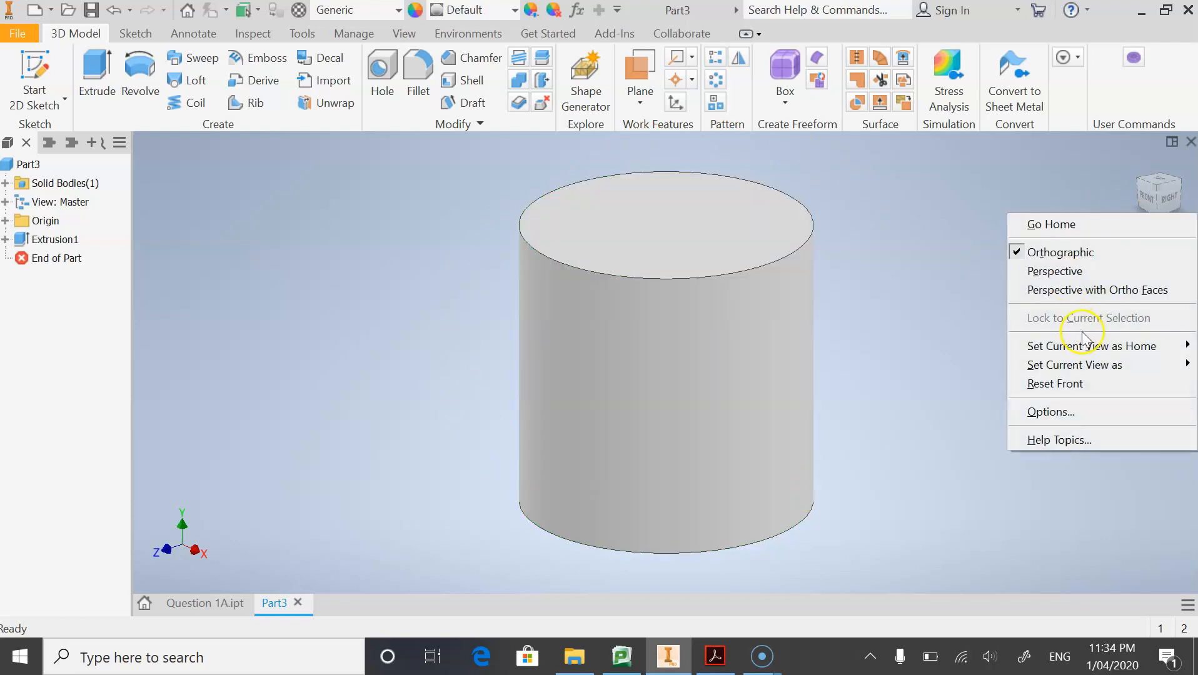
mouse_move(1084, 349)
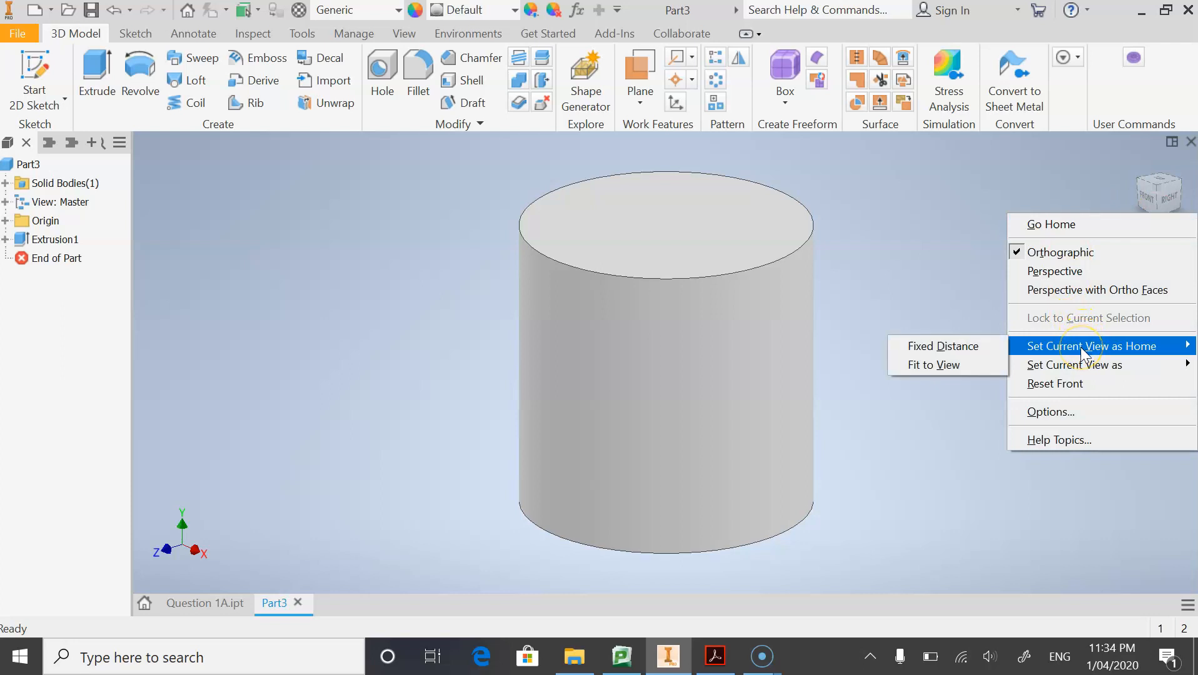
left_click(945, 366)
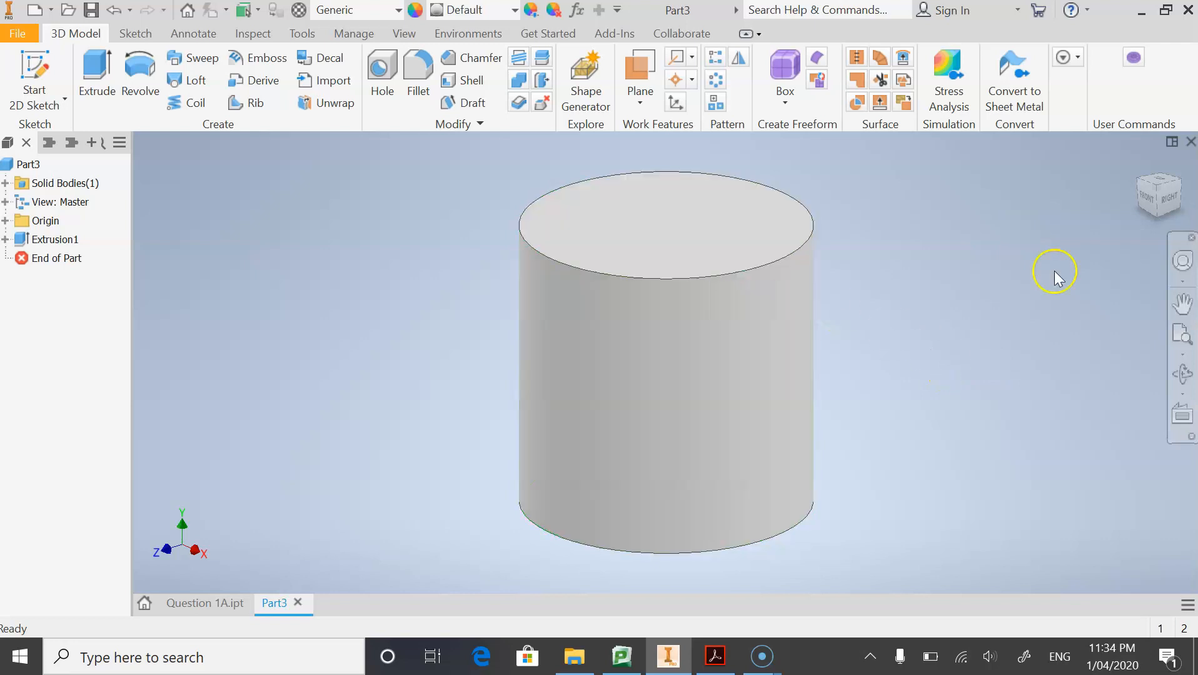
left_click(1185, 374)
left_click_drag(781, 298, 649, 257)
middle_click_drag(648, 257, 495, 265)
left_click(1138, 162)
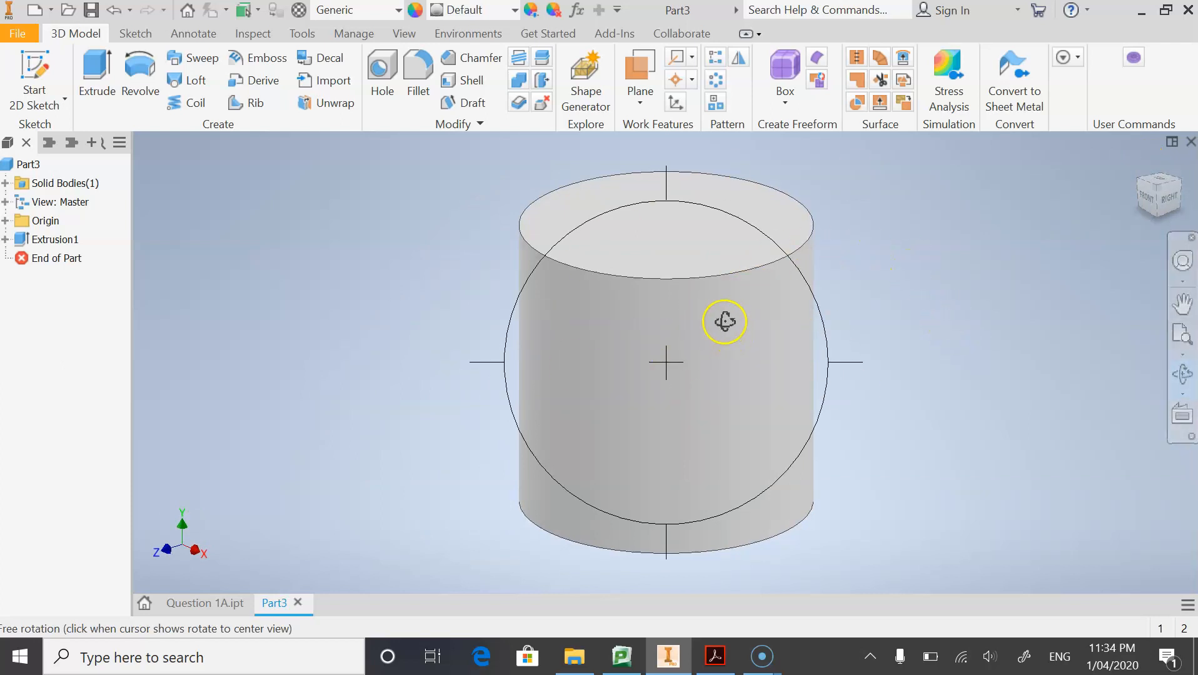
Check the base in the PDF drawing, return to Inventor and start a 2D sketch on the origin's XZ Plane.
left_click(716, 657)
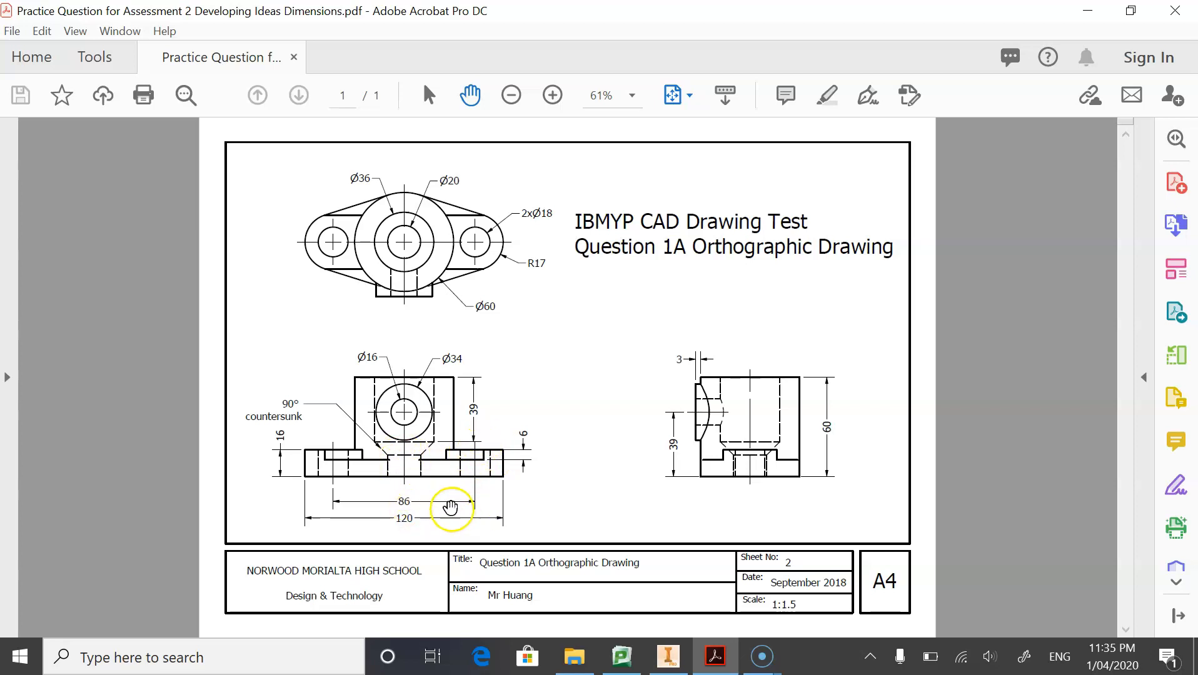
left_click(668, 656)
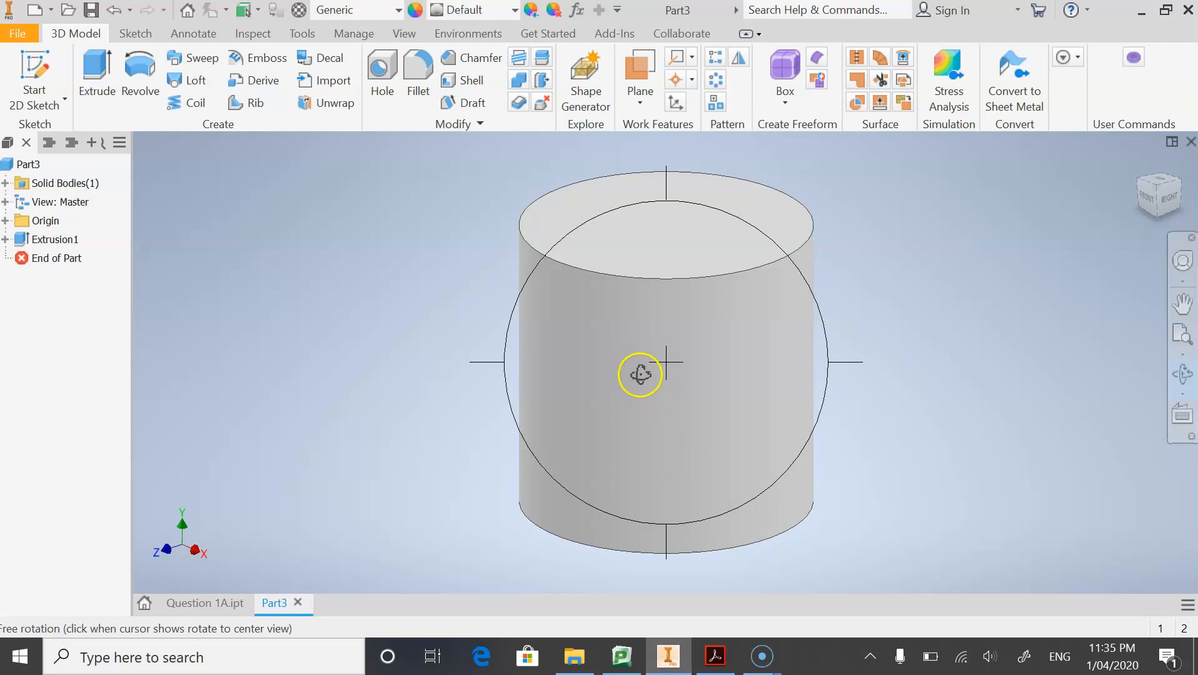
left_click(38, 70)
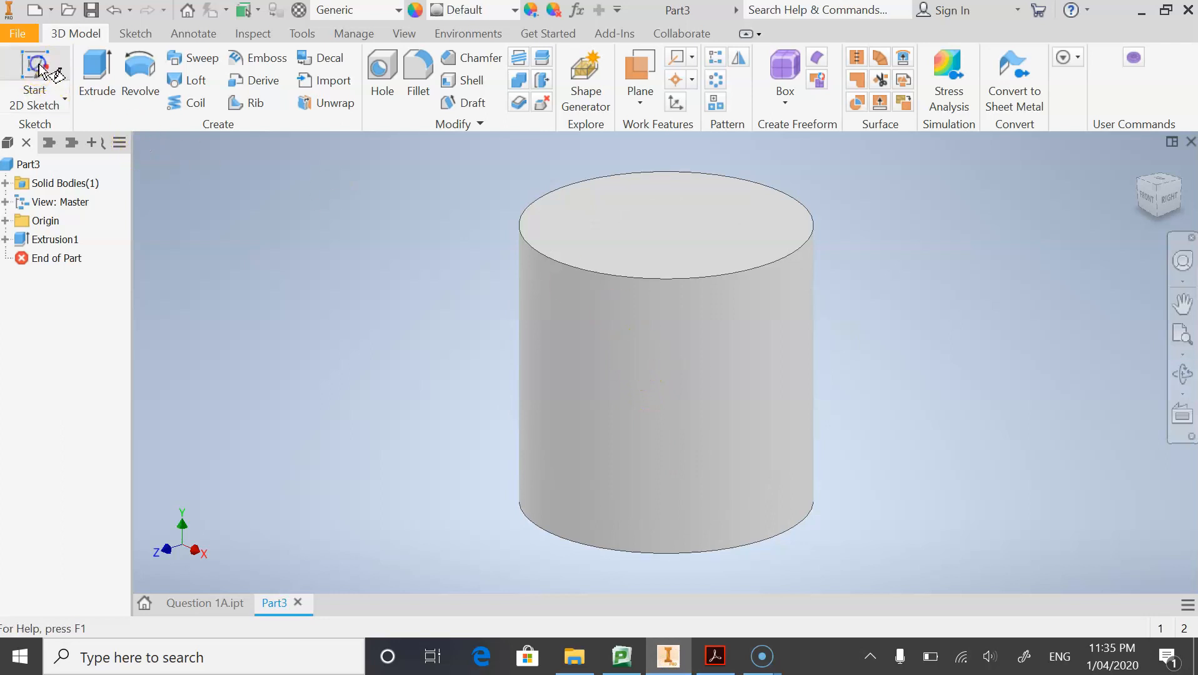
left_click(5, 221)
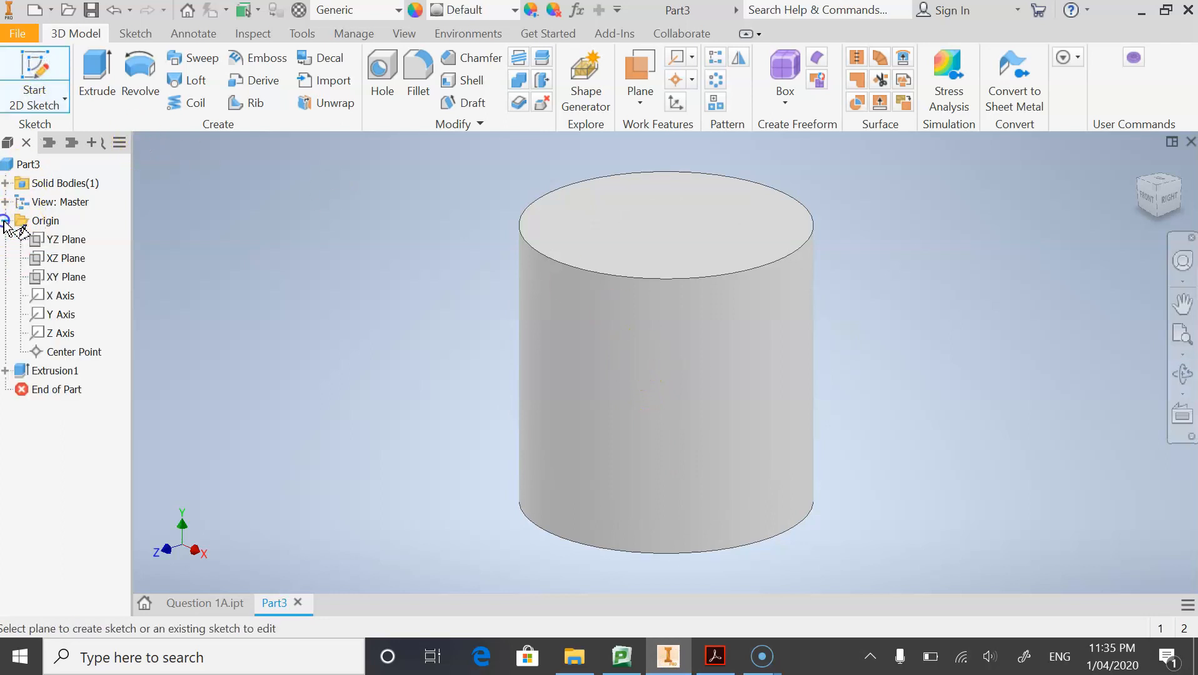
left_click(49, 258)
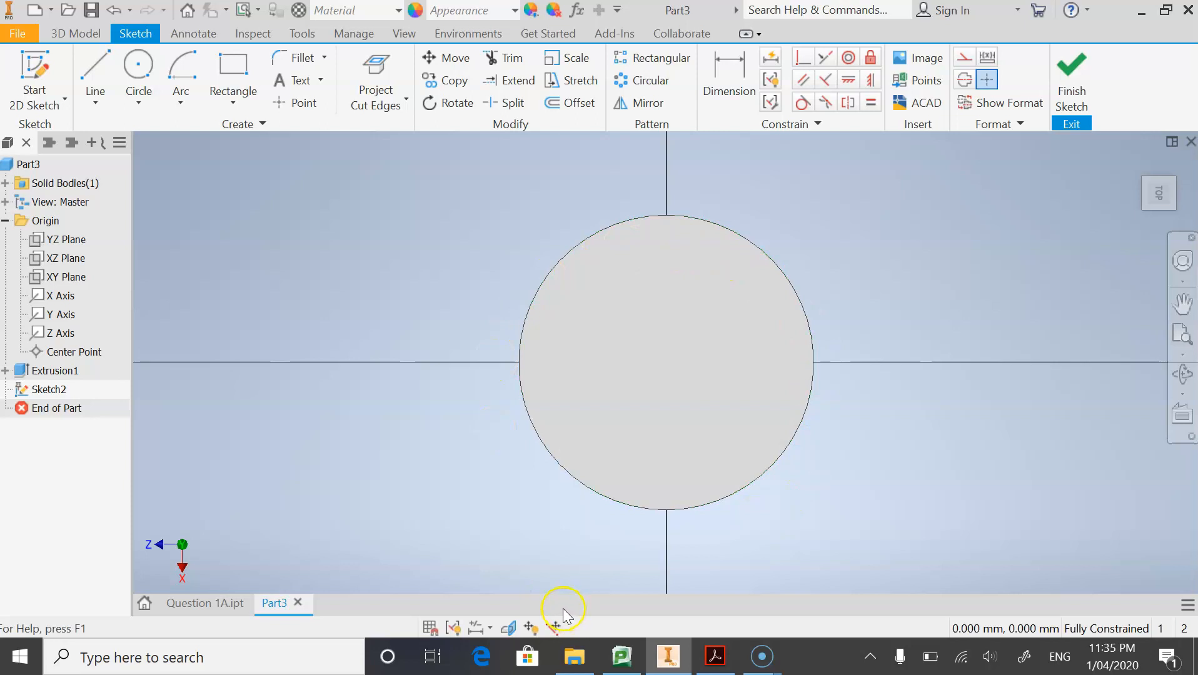
Try Slice Graphics to hide the cylinder in front of the sketch plane, and restore the full display.
left_click(505, 627)
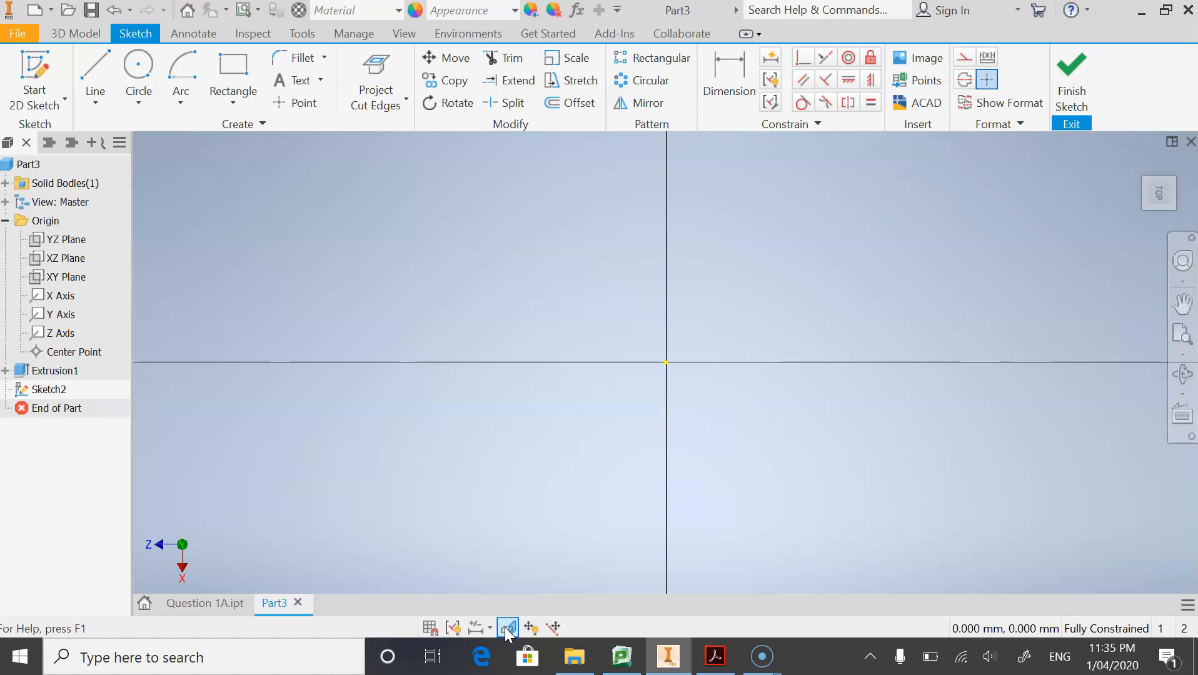
left_click(508, 627)
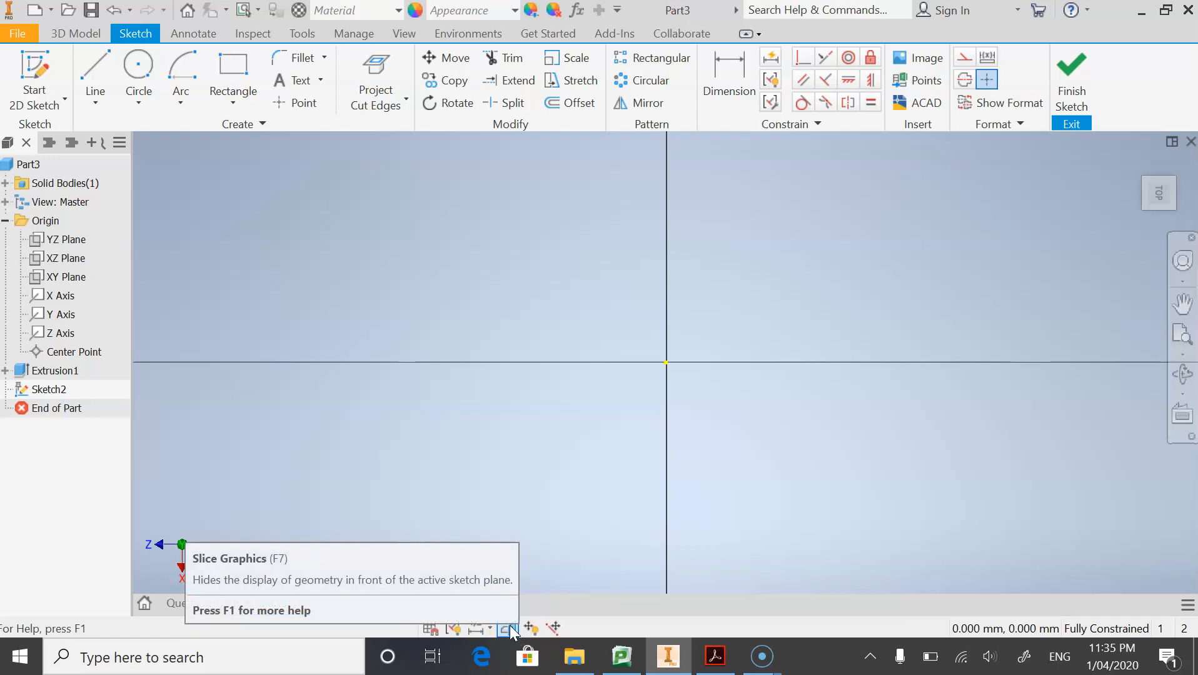
left_click(510, 626)
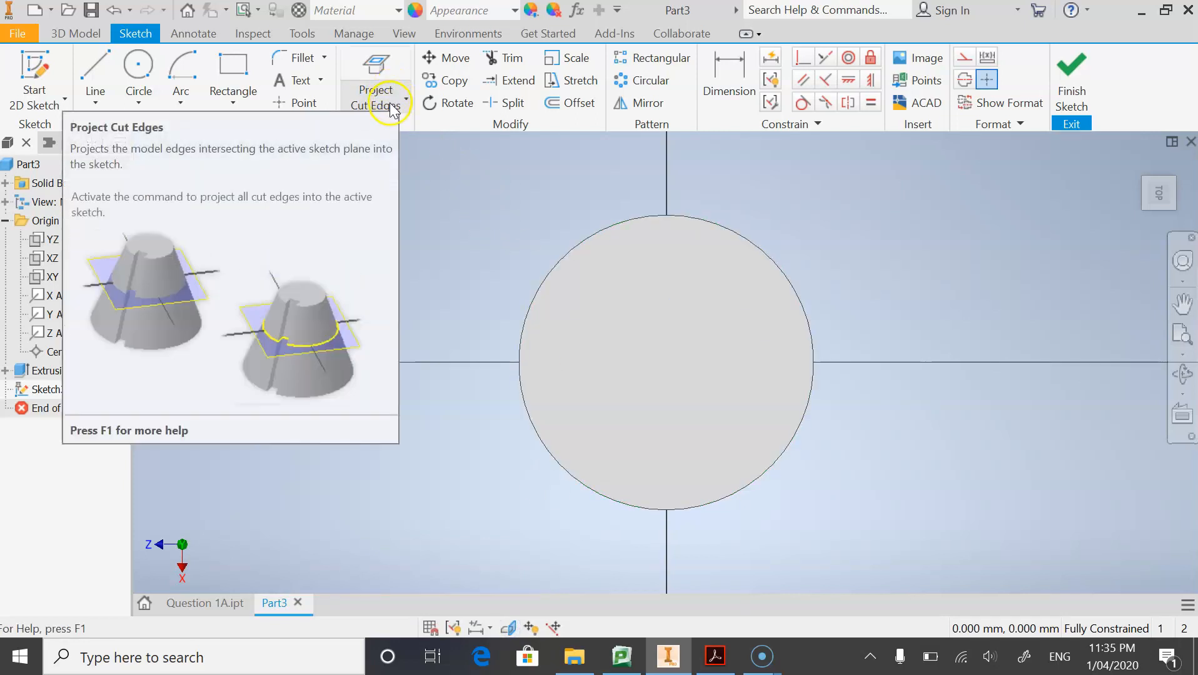
Project the cylinder's cut edges into the sketch and hide the geometry in front of the sketch plane with Slice Graphics.
left_click(393, 68)
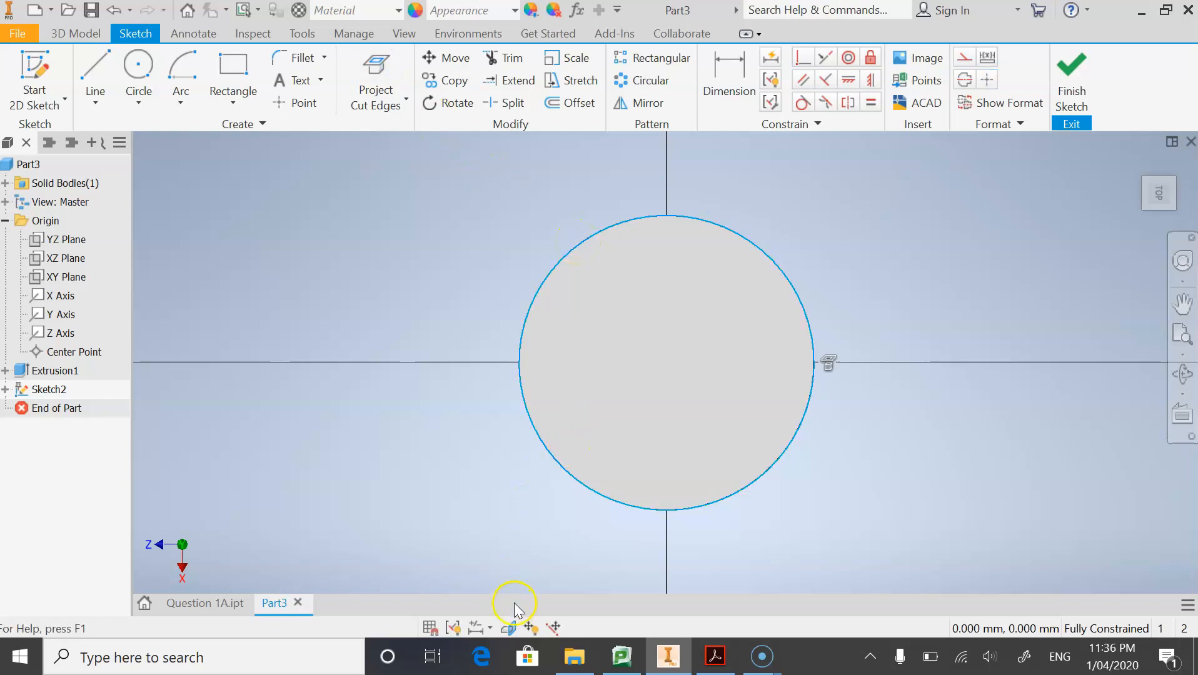
left_click(510, 629)
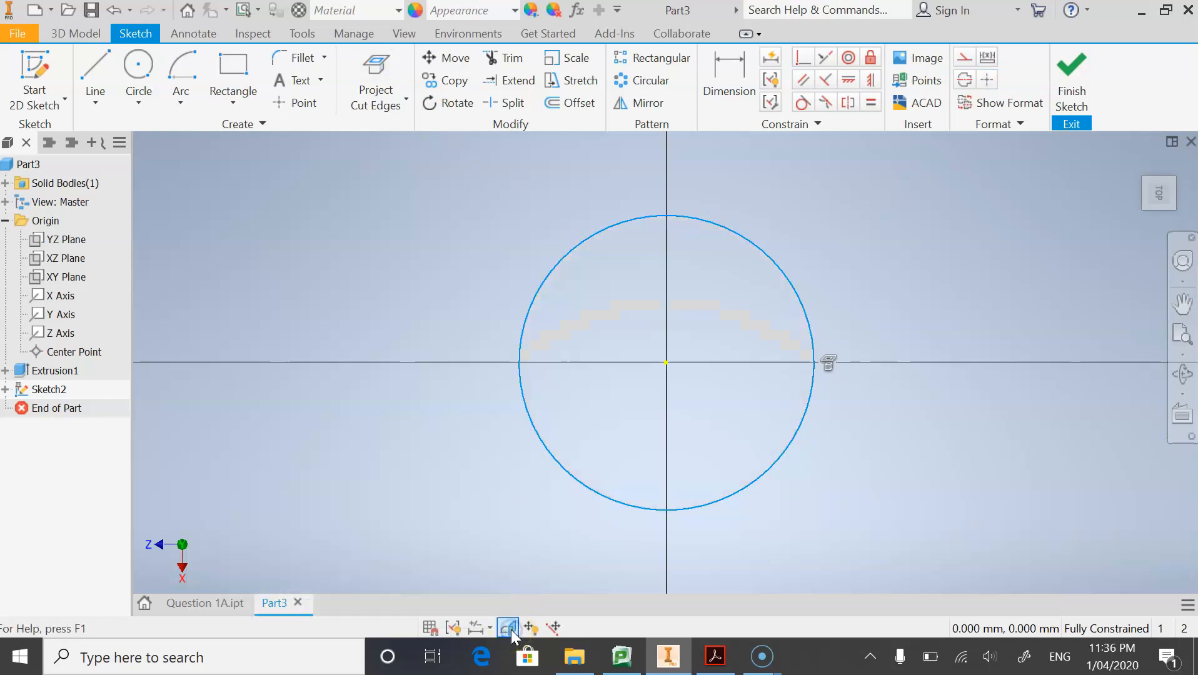
left_click(517, 365)
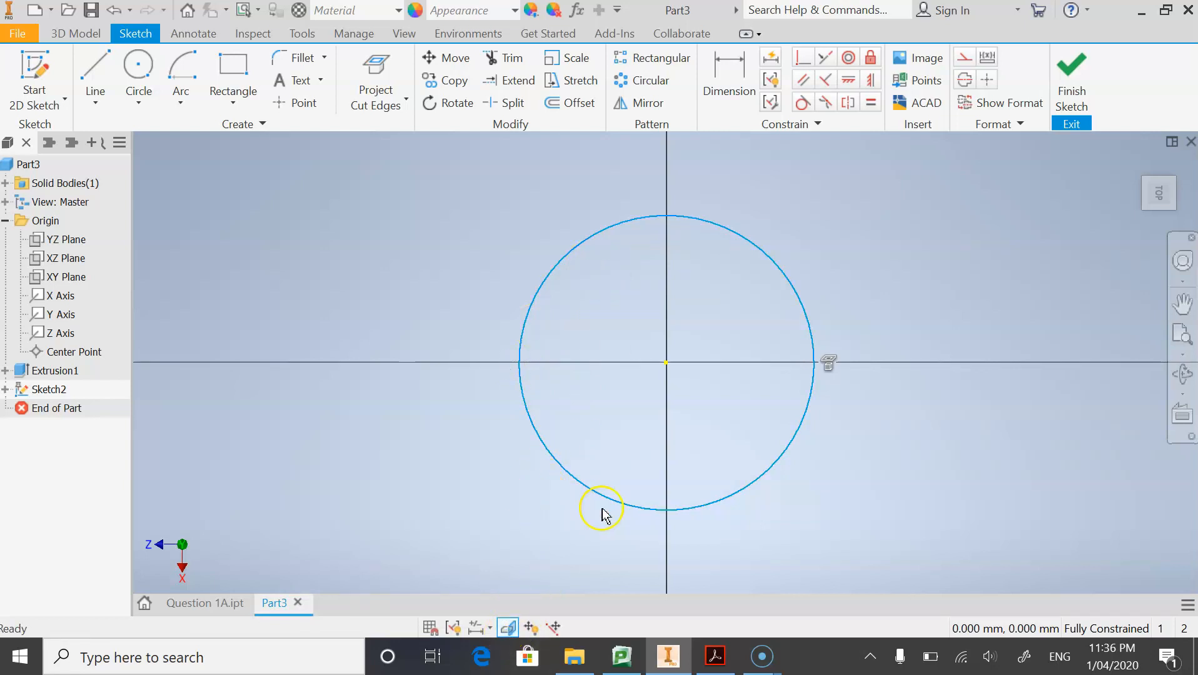
left_click(508, 628)
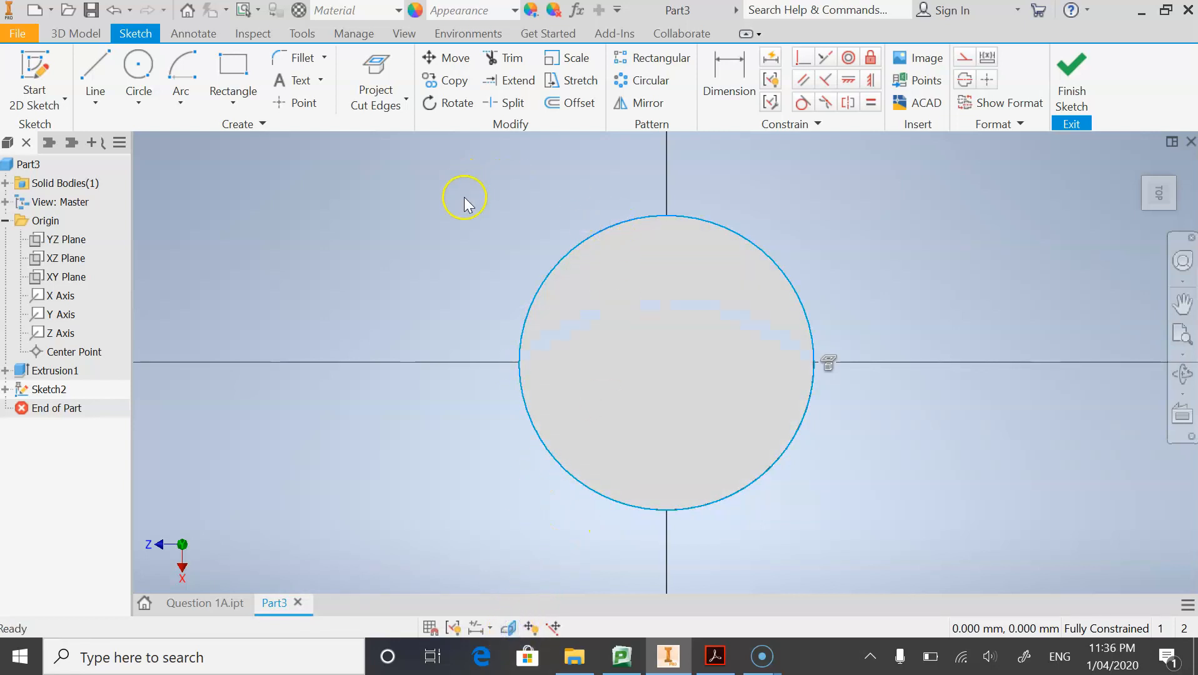
left_click(571, 254)
left_click(509, 627)
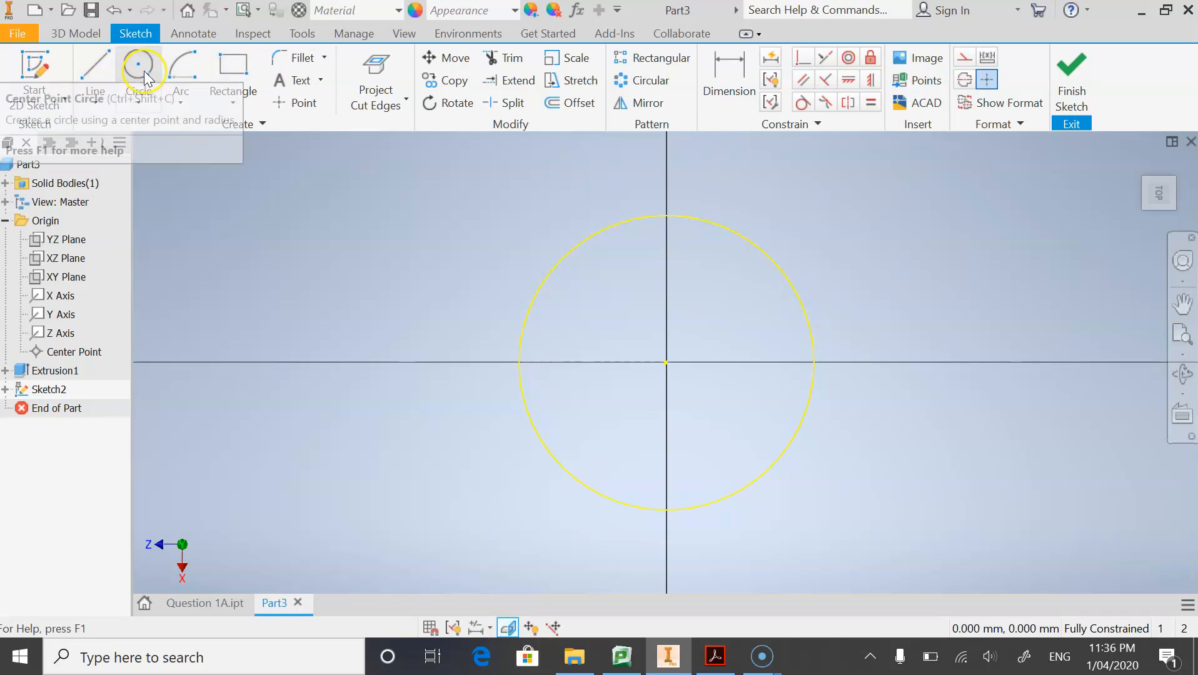
Check the base lug in the PDF drawing, return to Inventor and sketch a circle about 21 mm in diameter left of the cylinder outline.
left_click(716, 657)
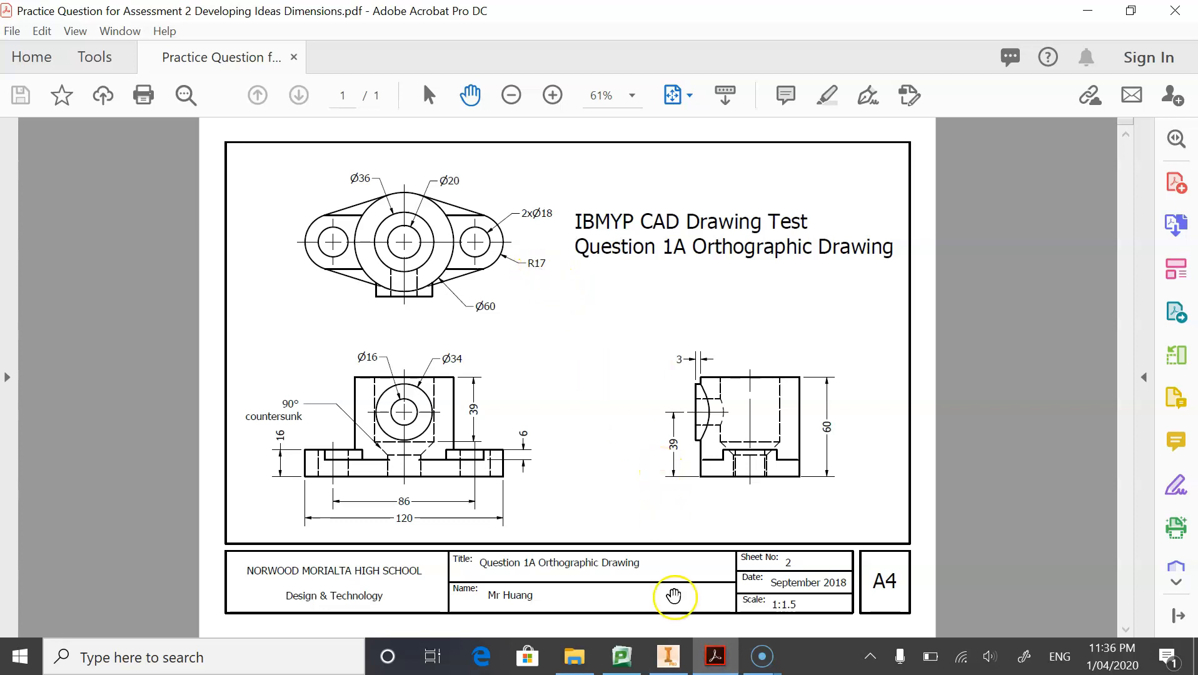
left_click(713, 656)
left_click(138, 69)
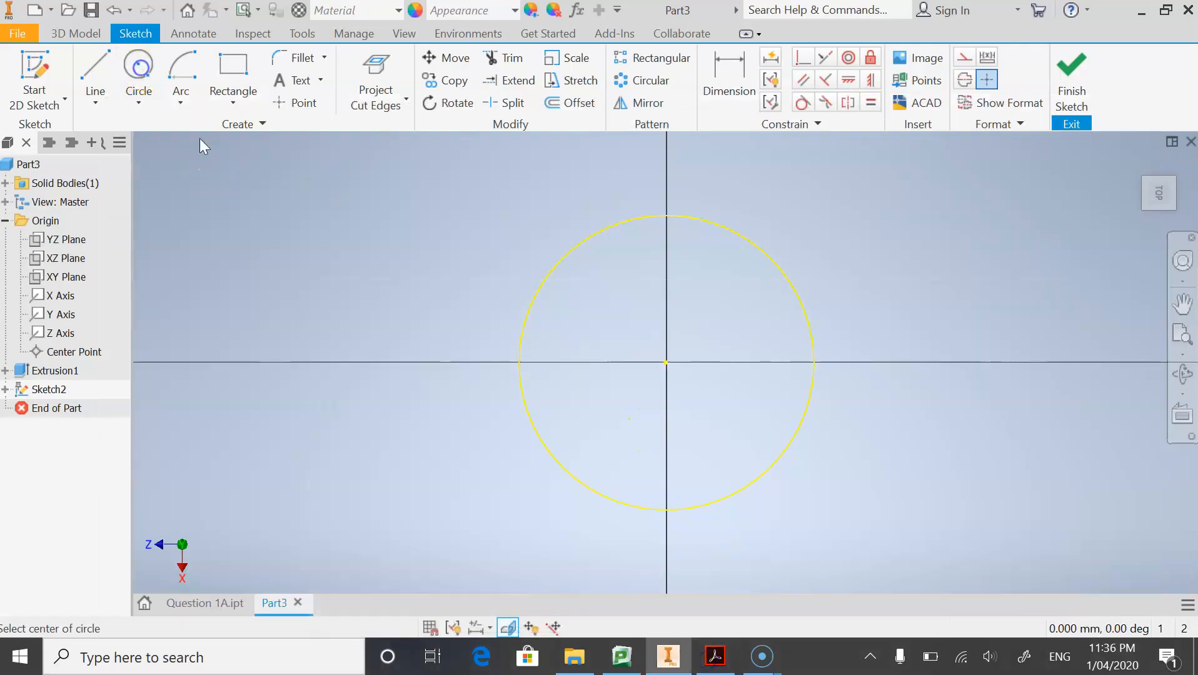
left_click(372, 347)
left_click(407, 310)
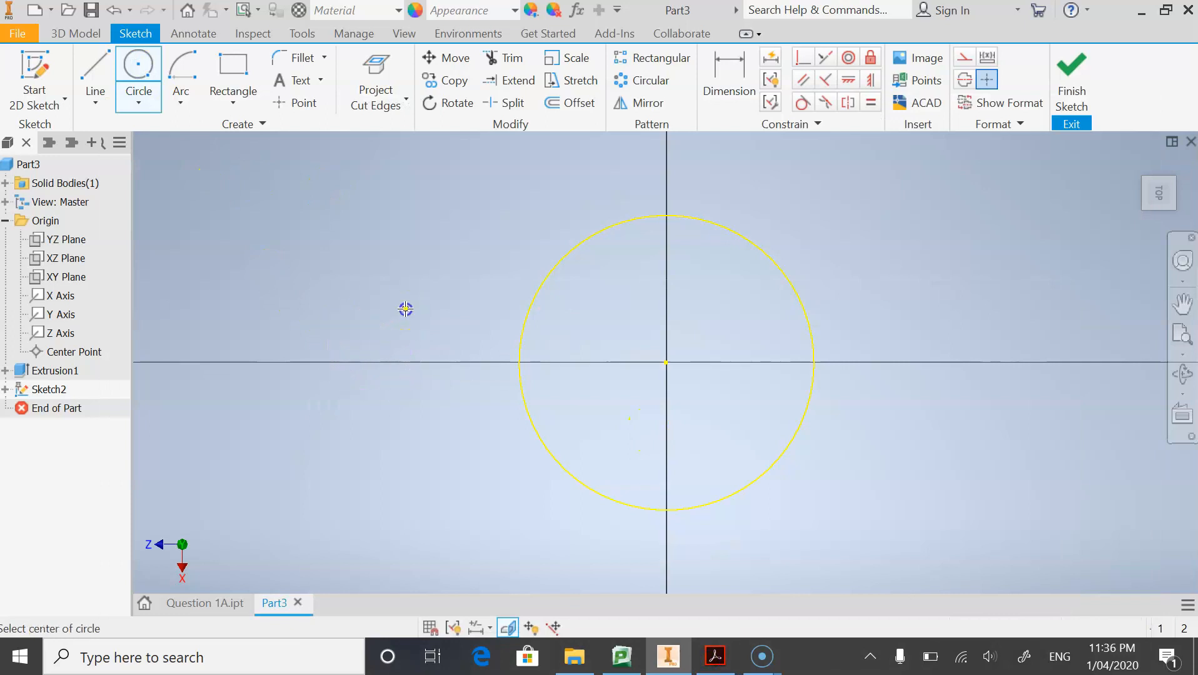
Dimension the new circle's diameter as 34 mm.
left_click(729, 80)
left_click(387, 302)
left_click(407, 272)
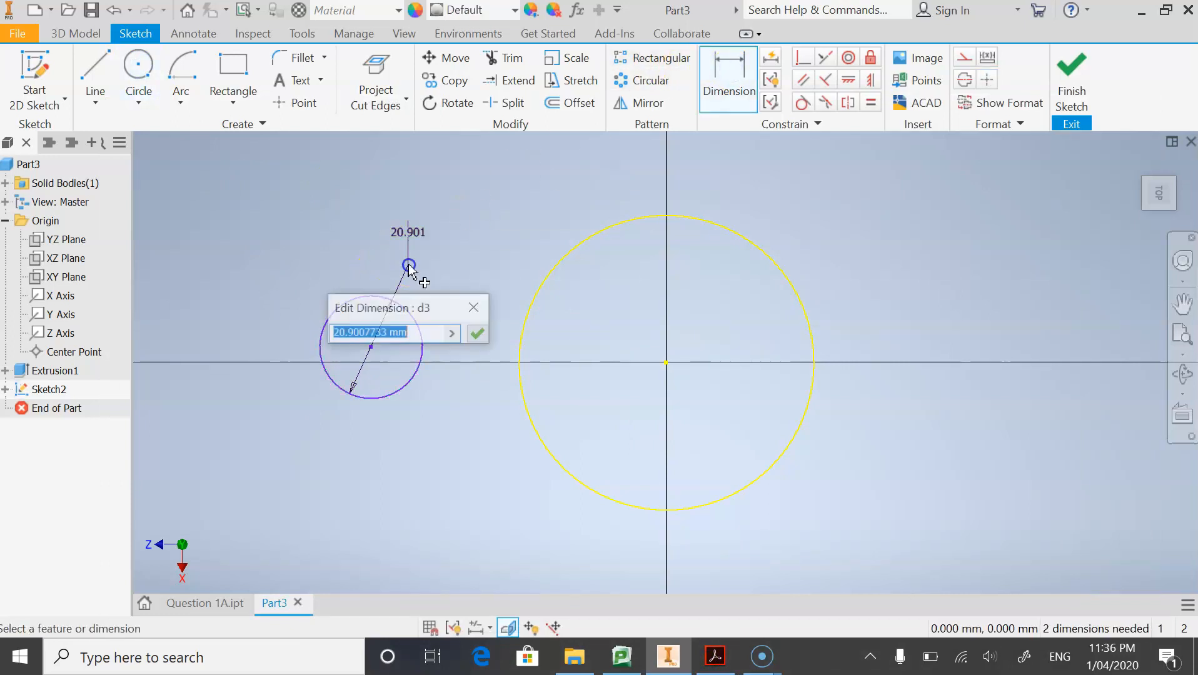
type("34")
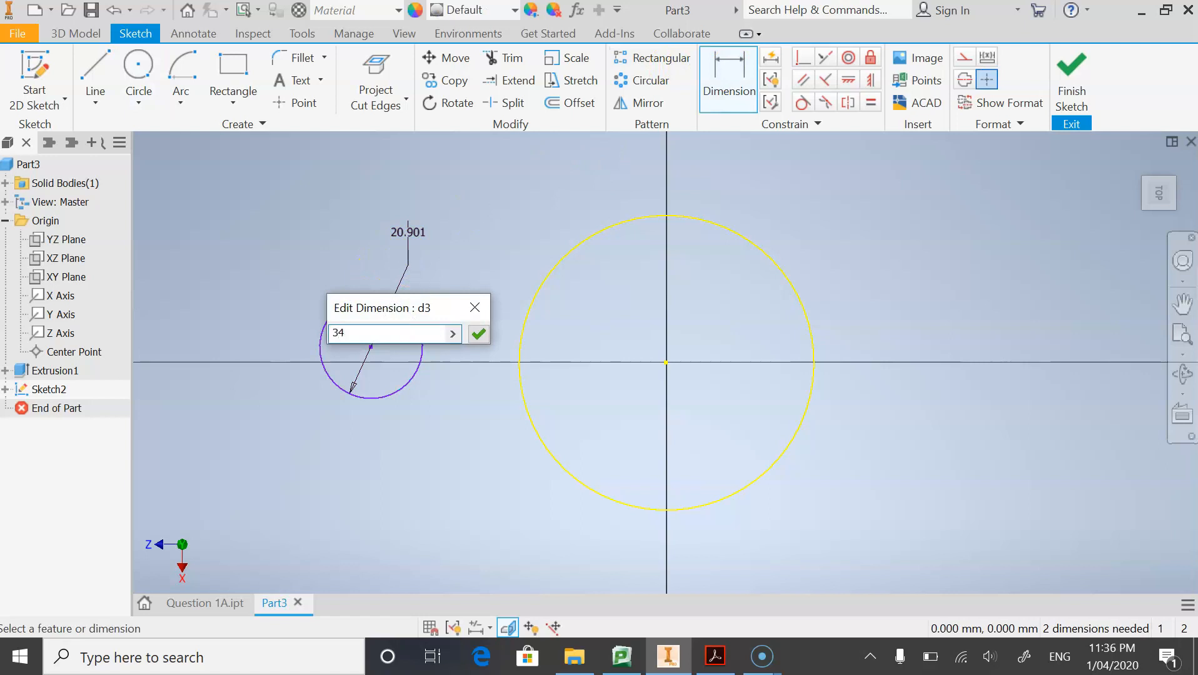
key("Return")
key("Escape")
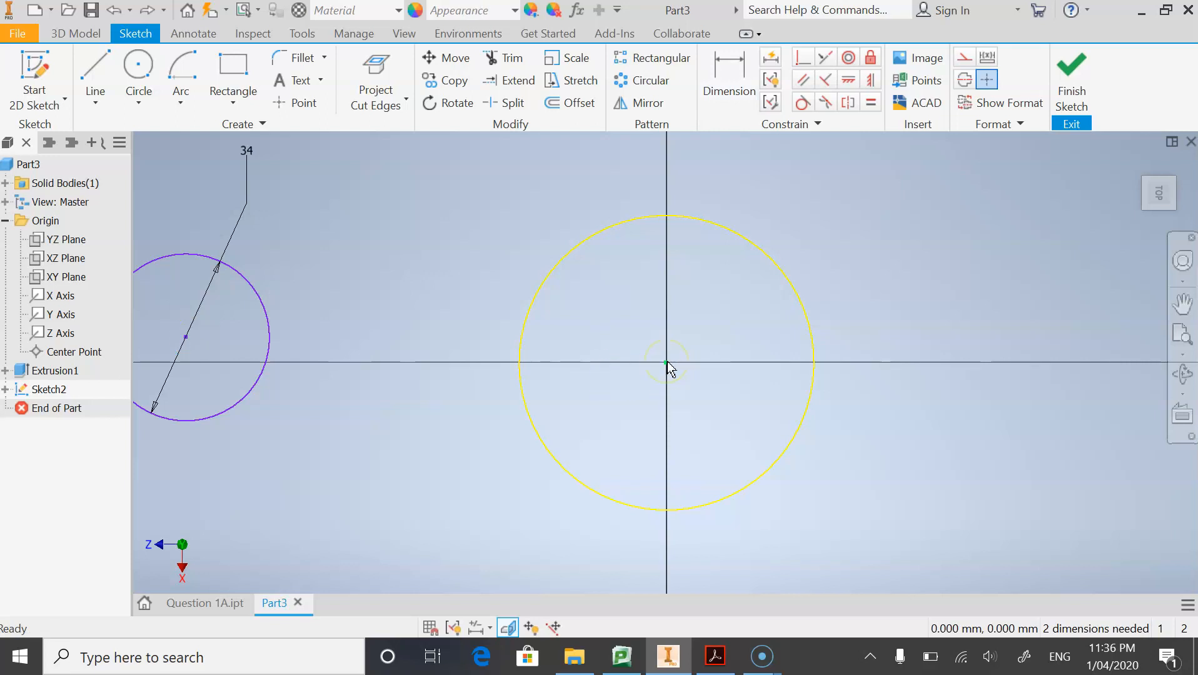
Align the 34 mm circle's centre with the projected cylinder's centre using a Vertical constraint.
left_click(871, 79)
left_click(186, 336)
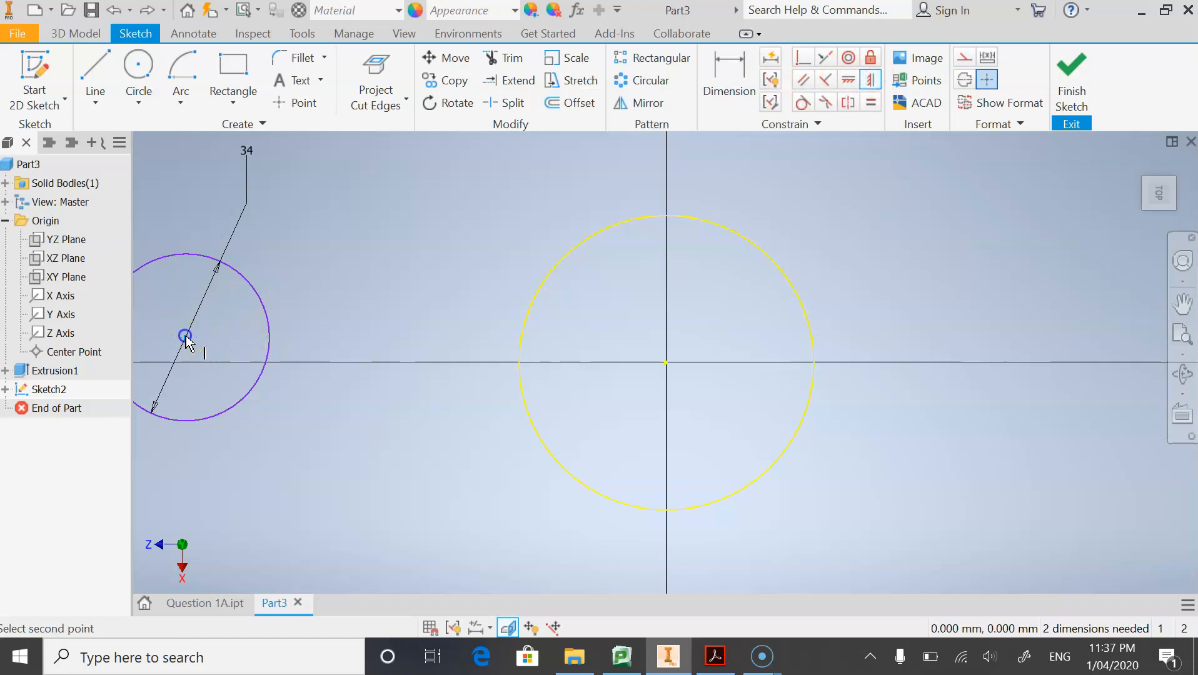
left_click(668, 363)
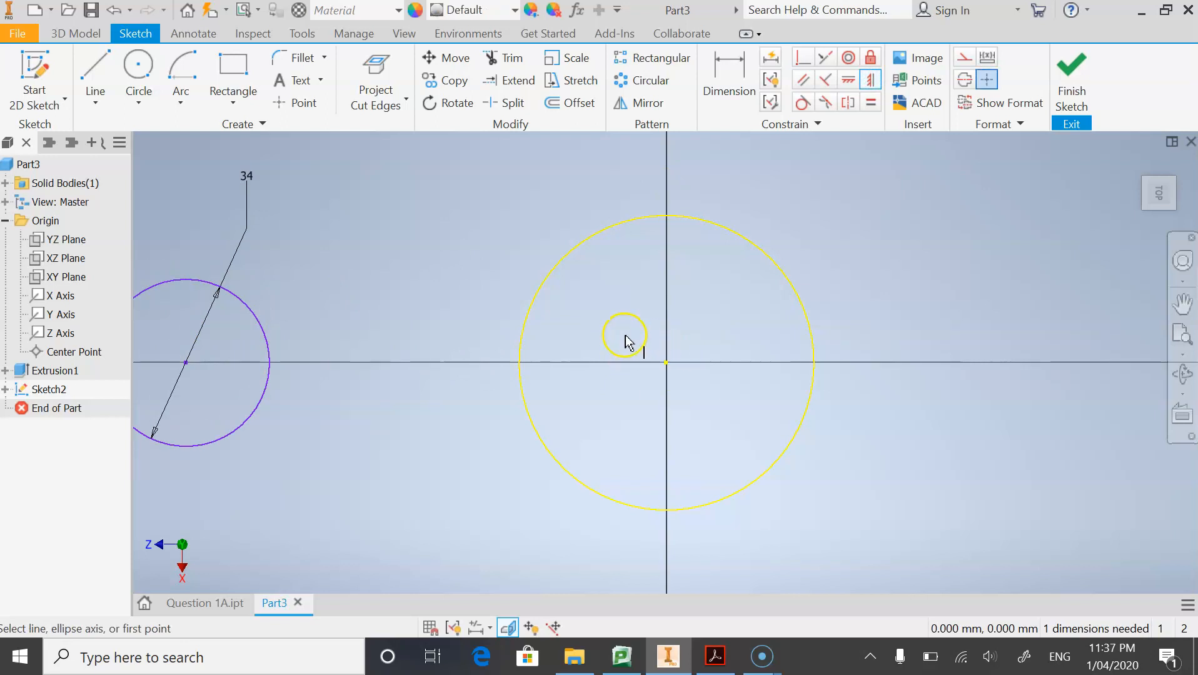
Dimension the distance between the 34 mm circle's centre and the cylinder's centre as 43 mm.
left_click(729, 77)
left_click(185, 364)
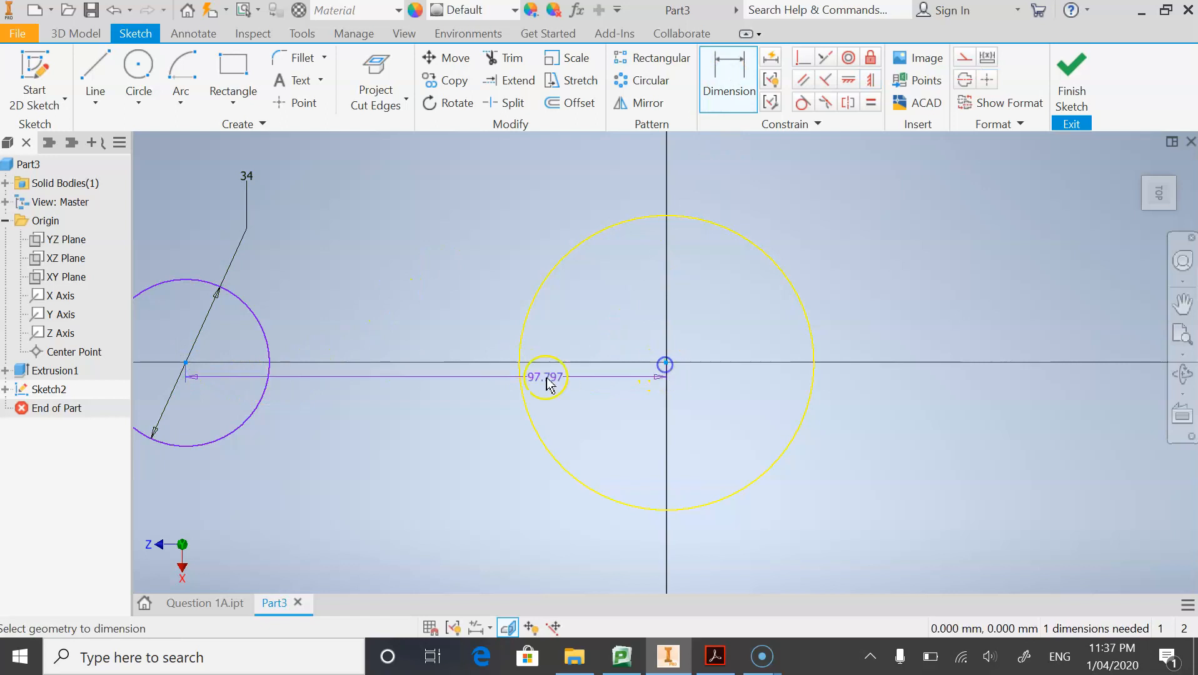
left_click(451, 466)
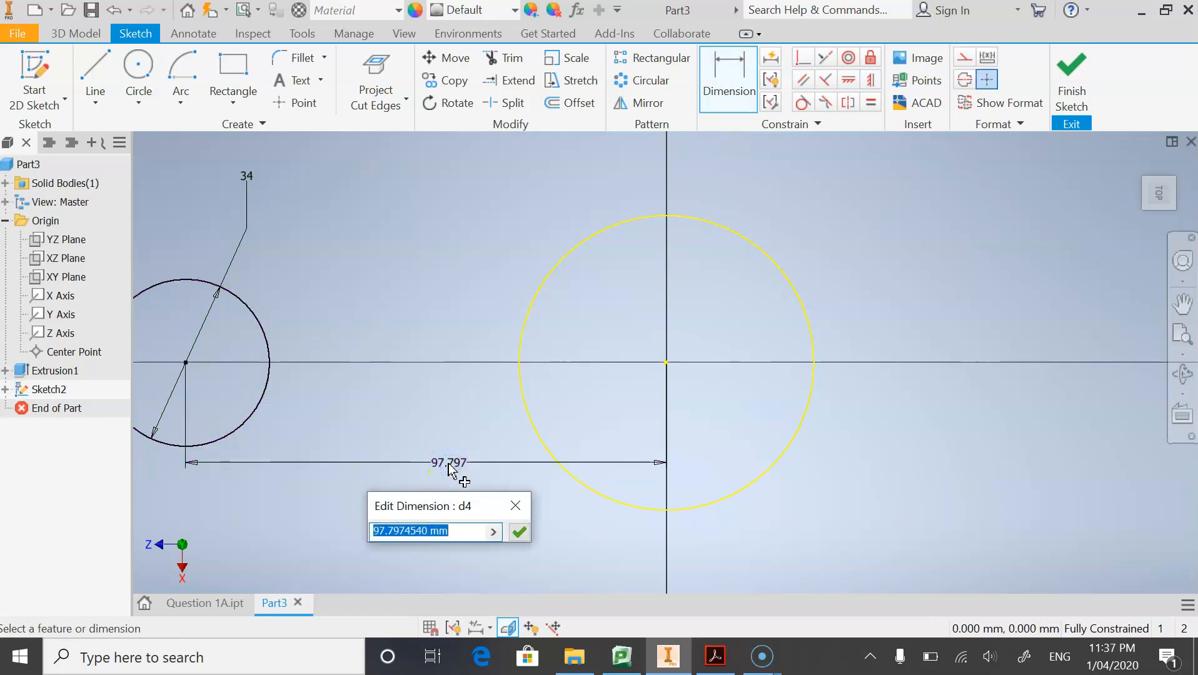
type("43")
key("Return")
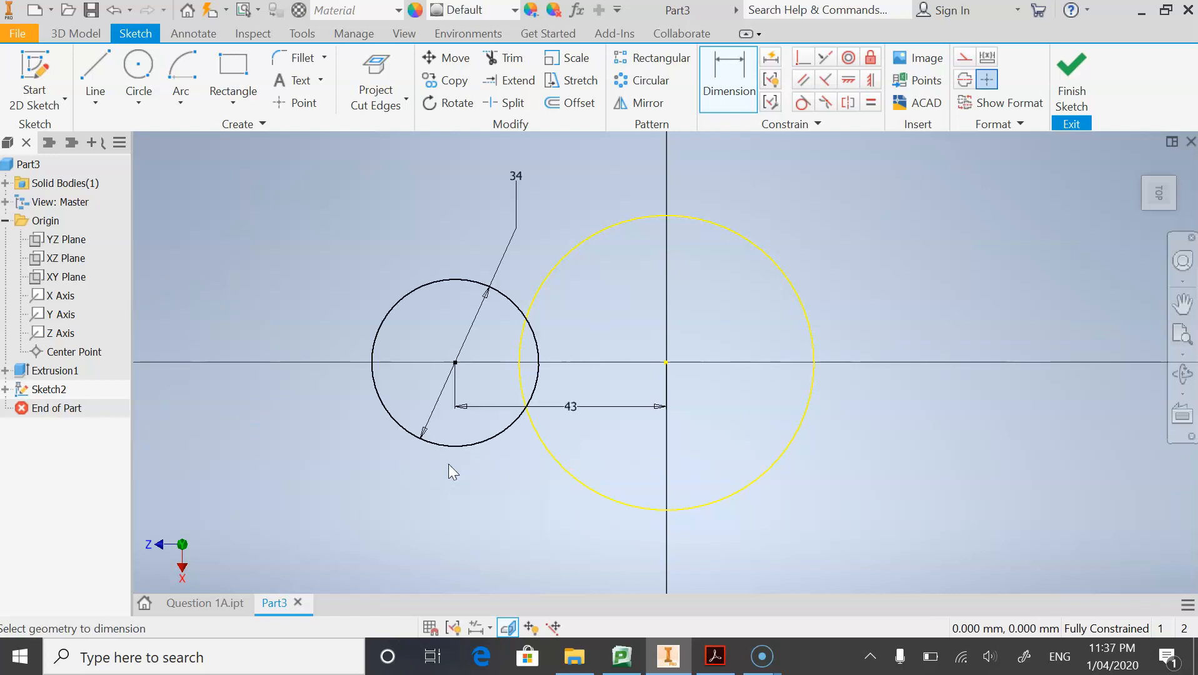
Sketch two lines joining the small circle to the large circle, an upper one about 33 mm long and one below.
left_click(94, 64)
left_click(455, 279)
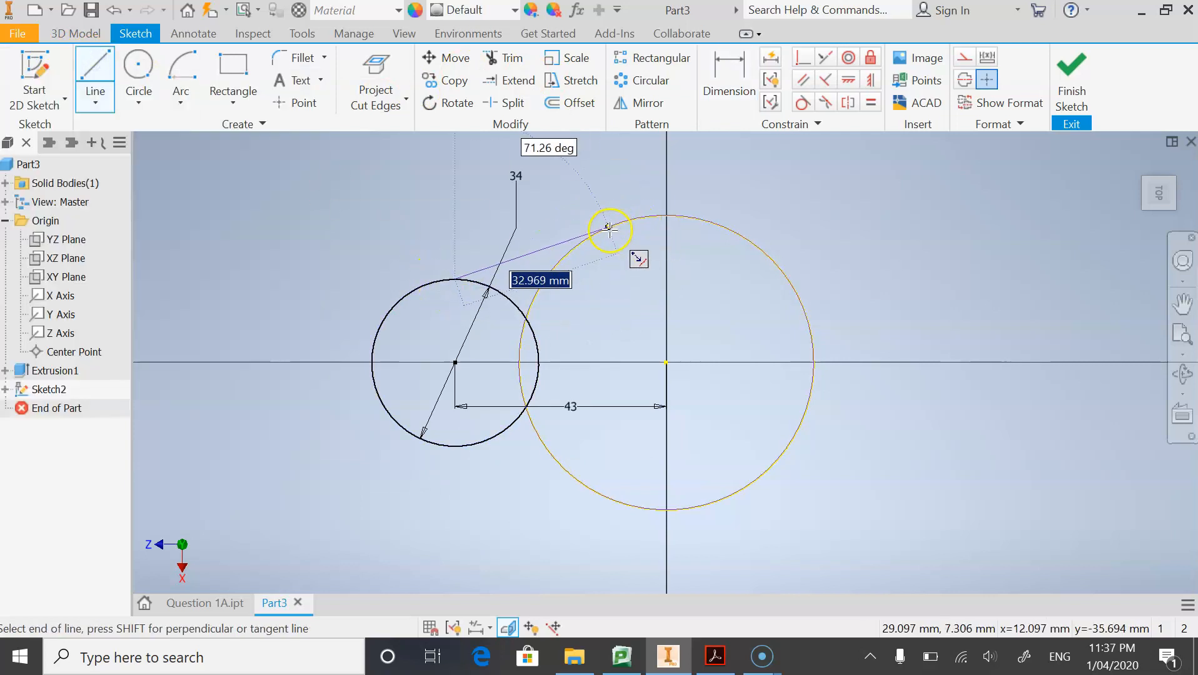
left_click(606, 228)
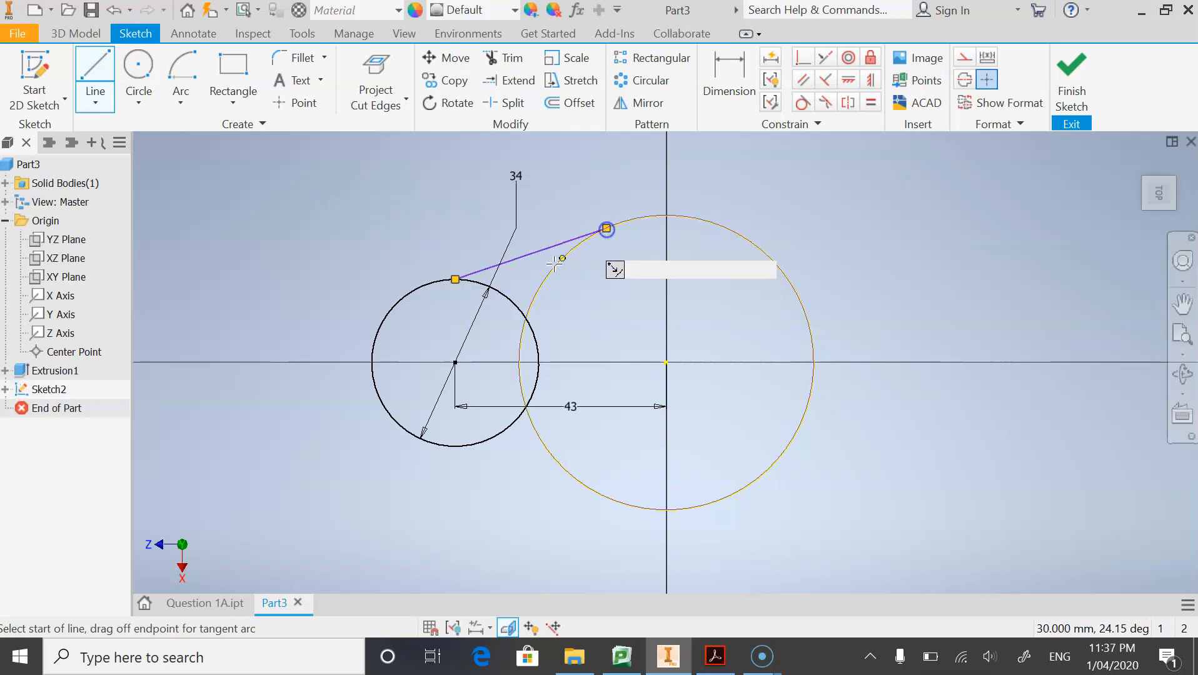
left_click(410, 433)
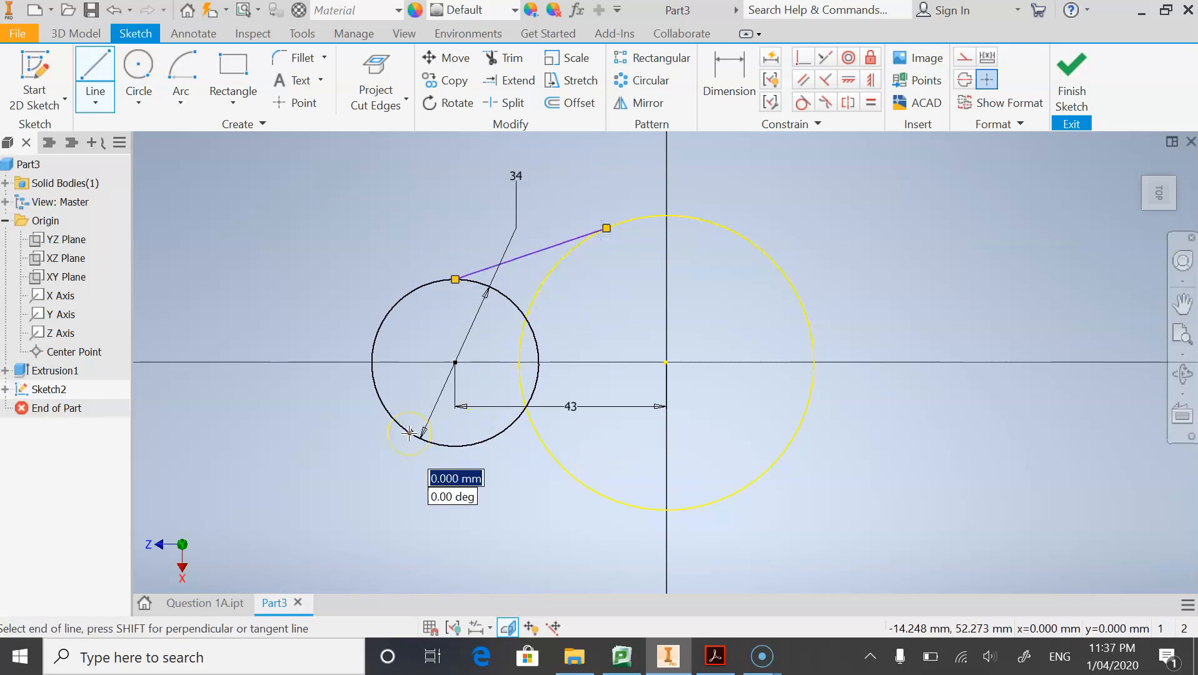
left_click(594, 492)
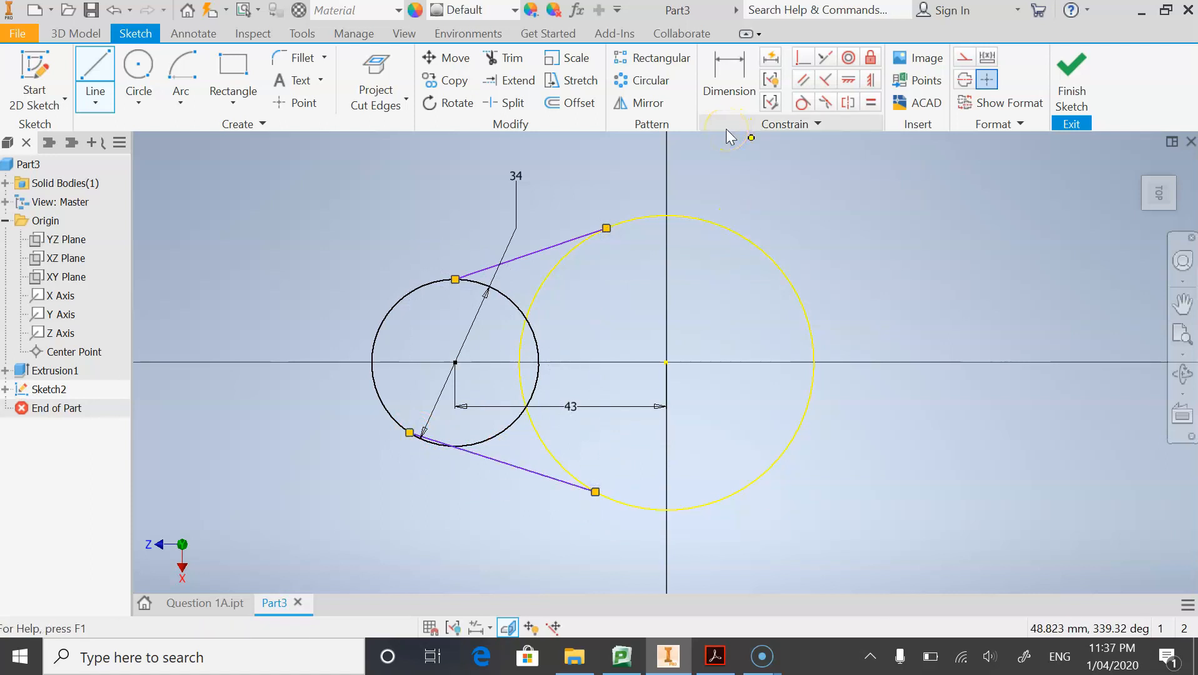
key("Escape")
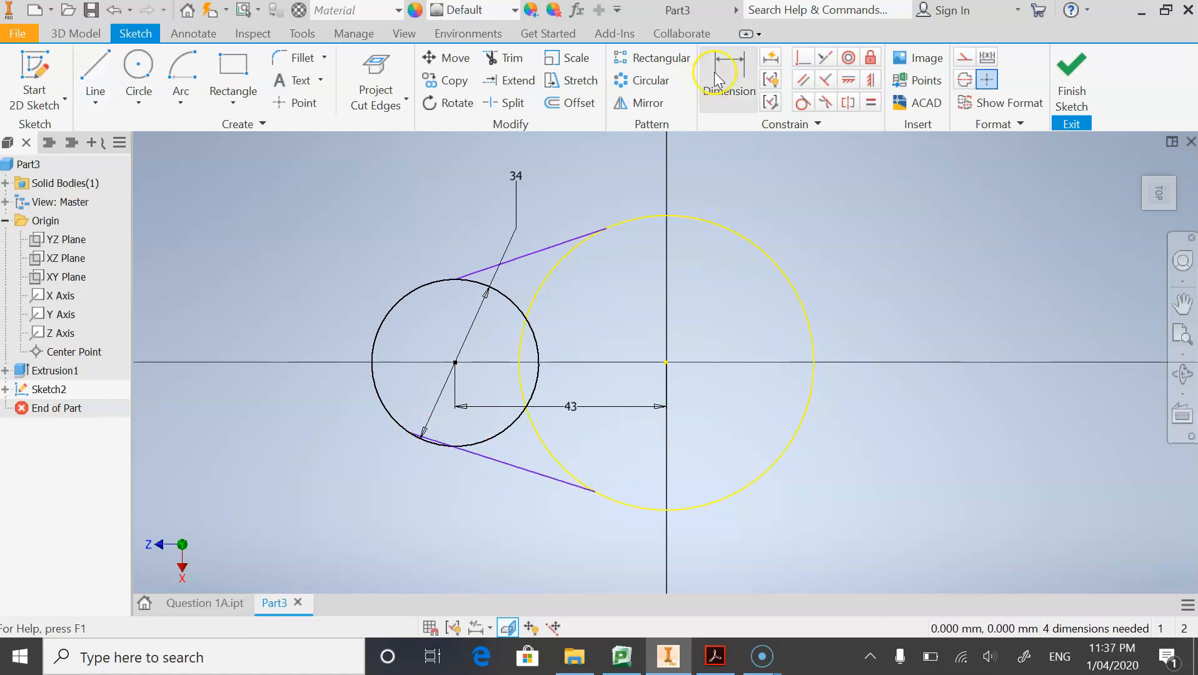
Make the upper and lower connecting lines tangent to both the 34 mm circle and the projected cylinder circle.
left_click(803, 104)
left_click(473, 274)
left_click(427, 285)
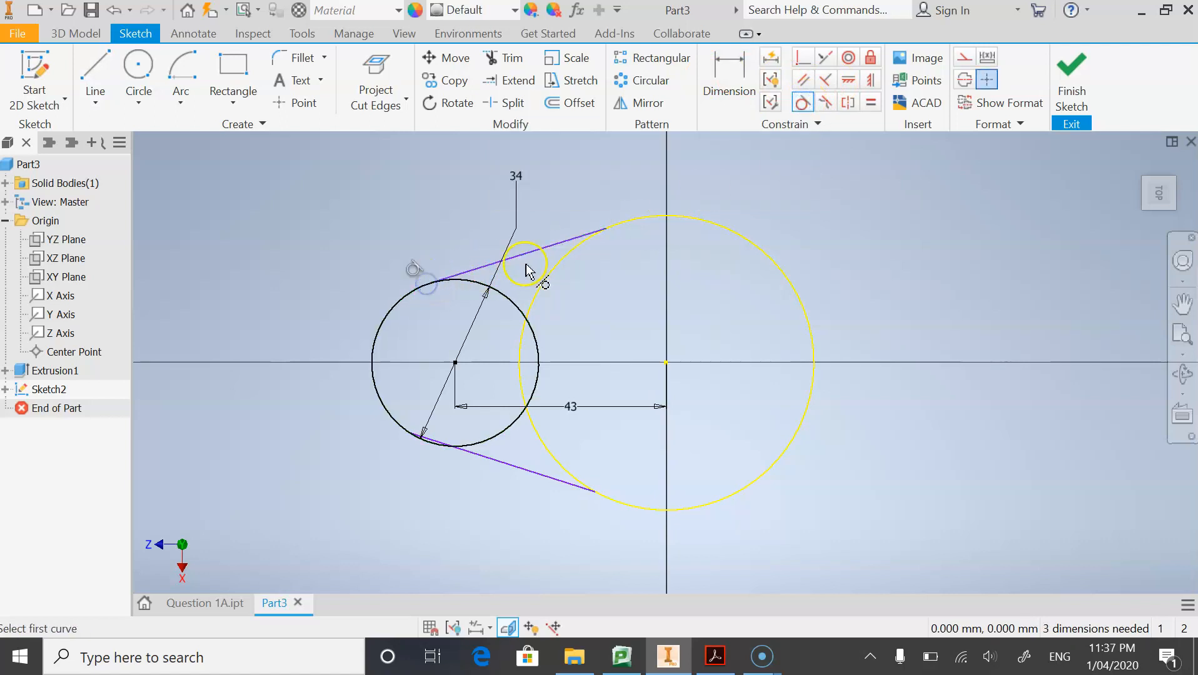
left_click(536, 251)
left_click(564, 260)
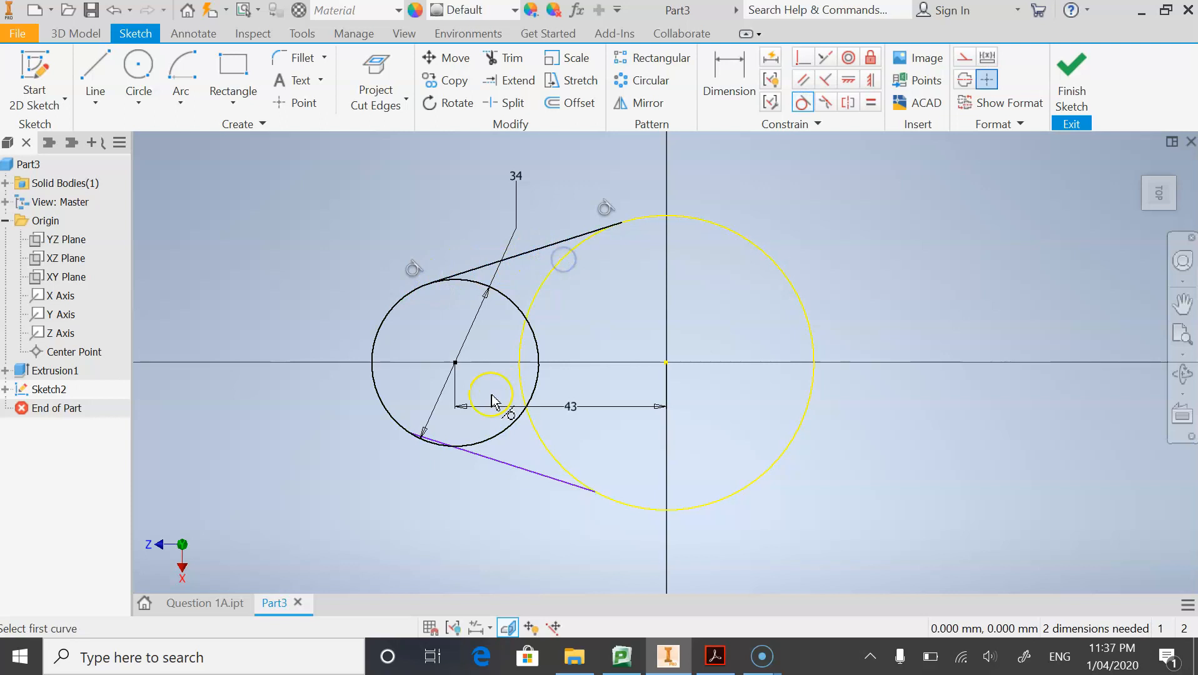
left_click(474, 453)
left_click(388, 414)
left_click(493, 466)
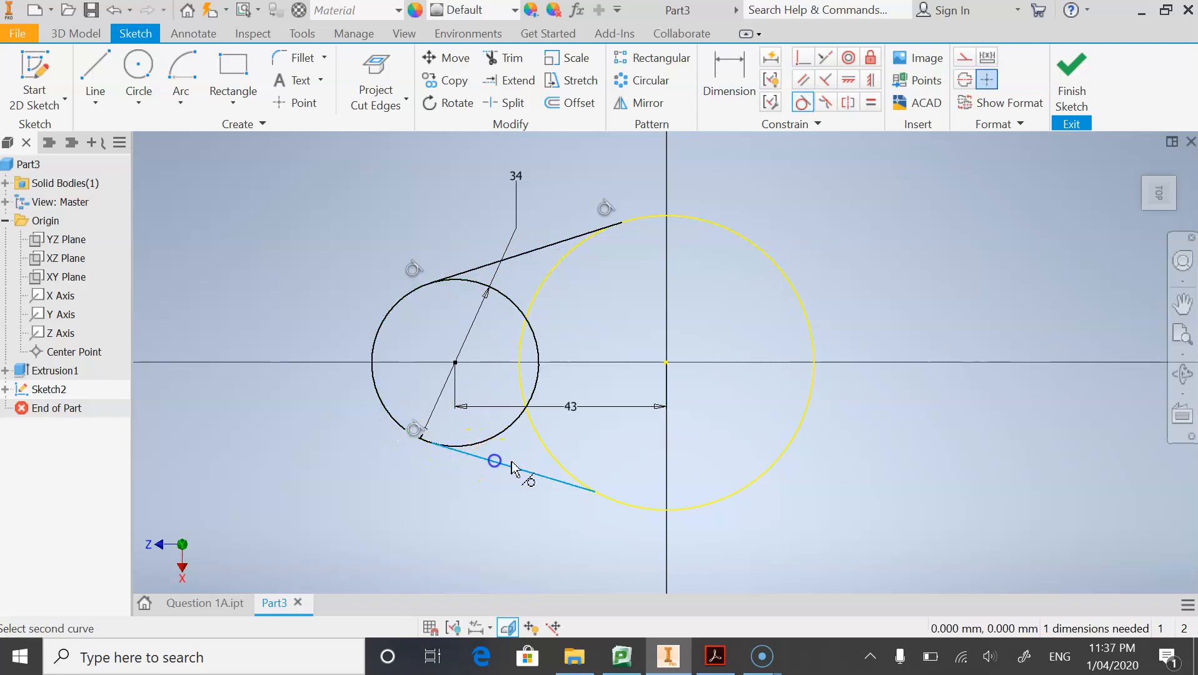
left_click(558, 469)
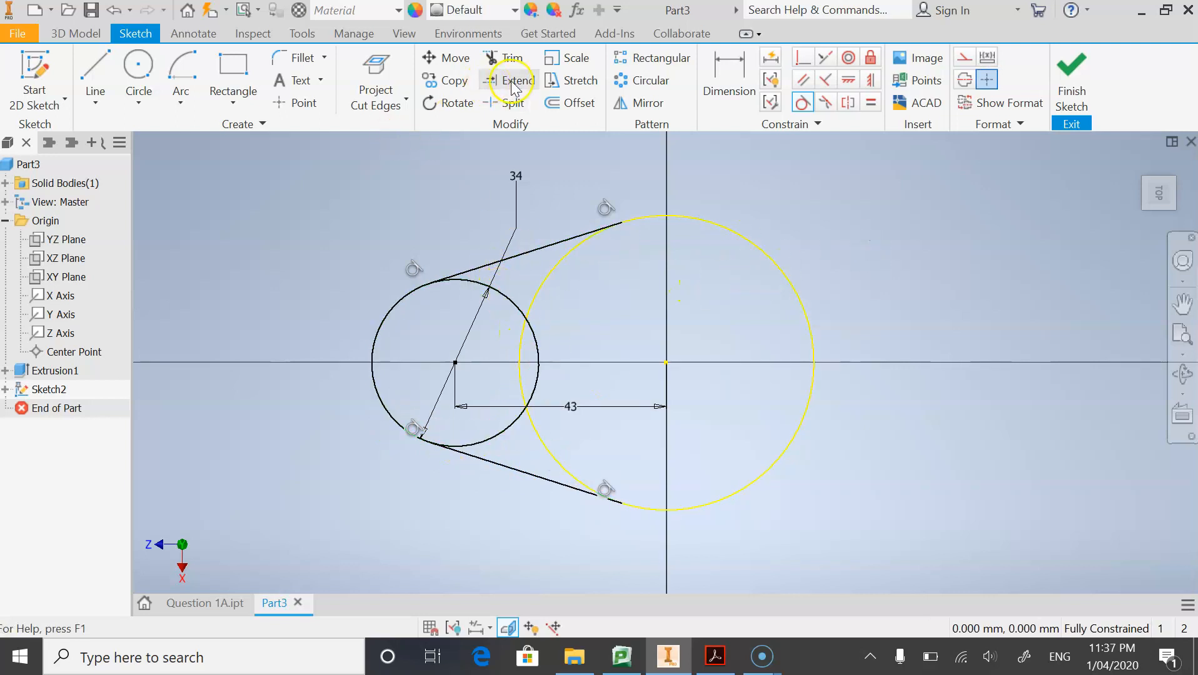
Trim the inner part of the 34 mm circle between the tangent lines and finish the sketch.
left_click(505, 58)
left_click(505, 295)
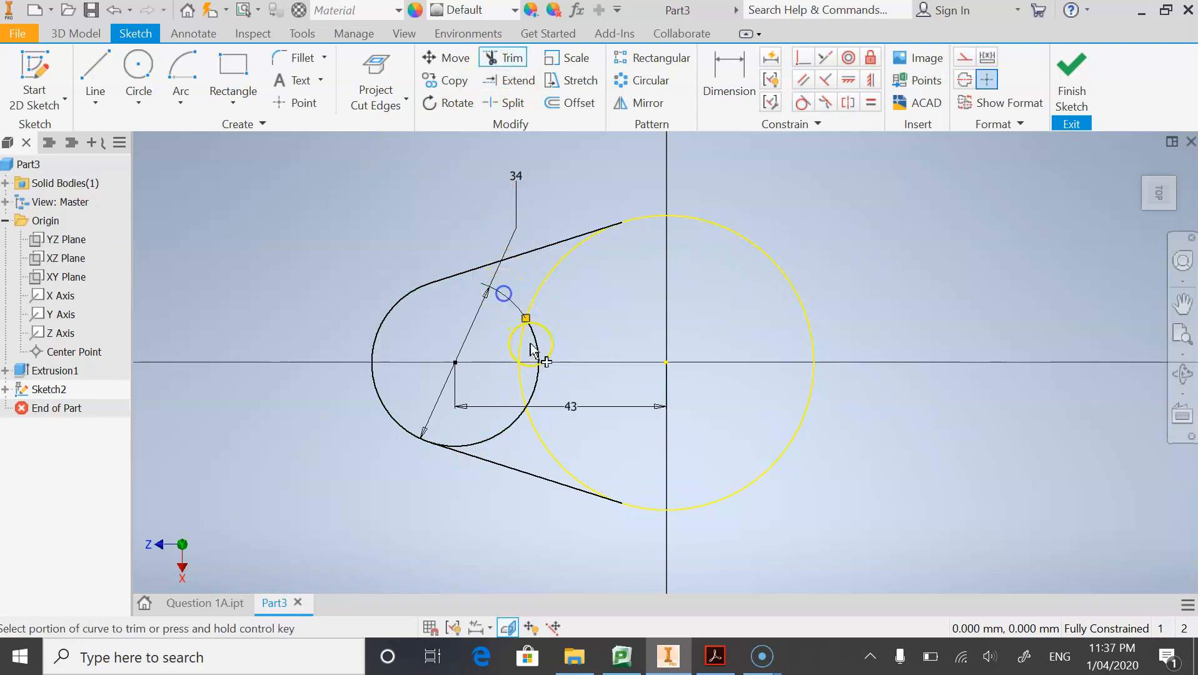
left_click(535, 352)
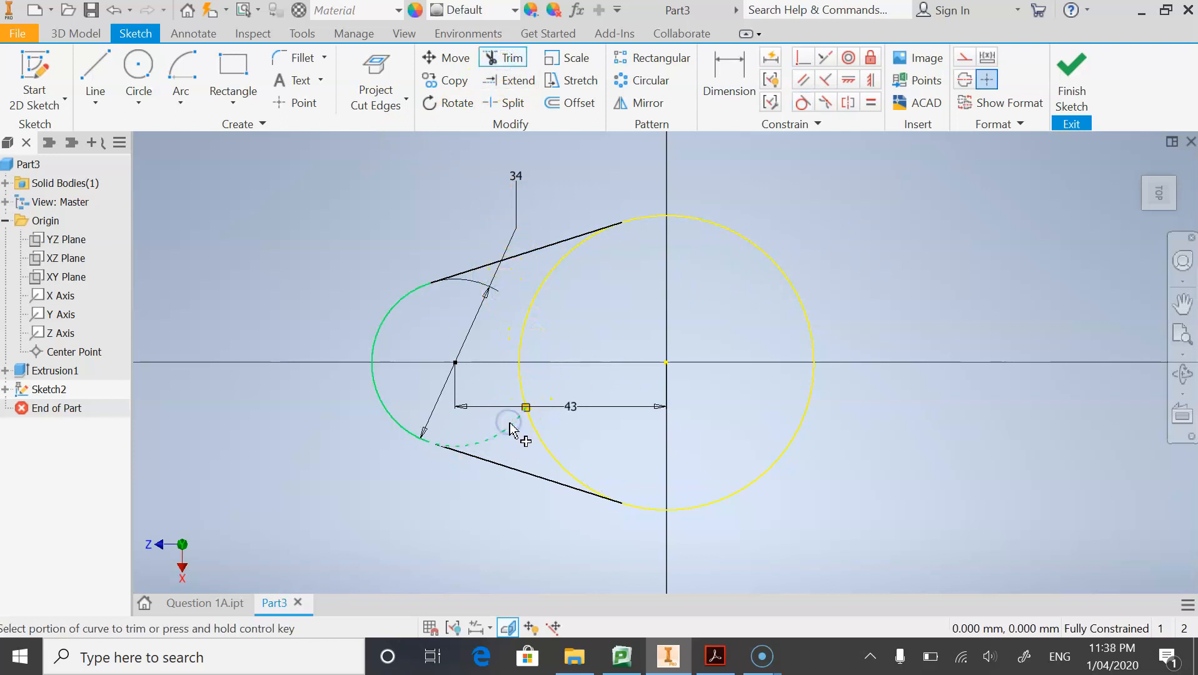
left_click(1071, 75)
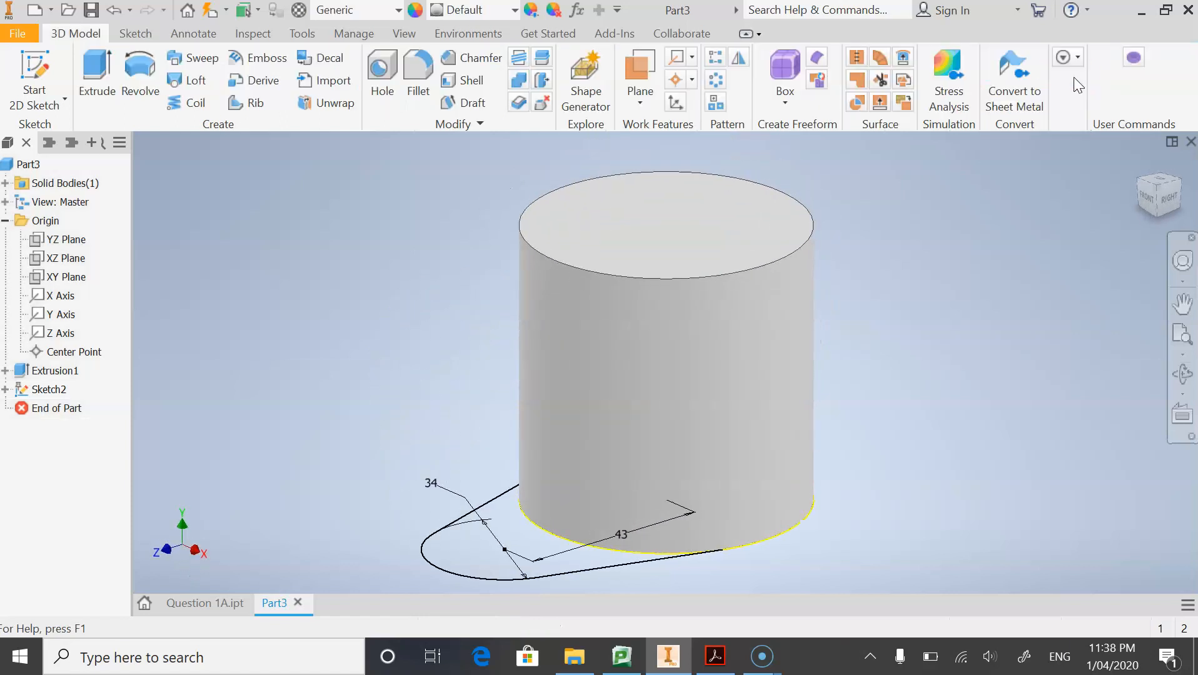
Extrude the lug profile upwards by 10 mm, joined to the cylinder, after checking the base thickness in the PDF drawing.
left_click(89, 68)
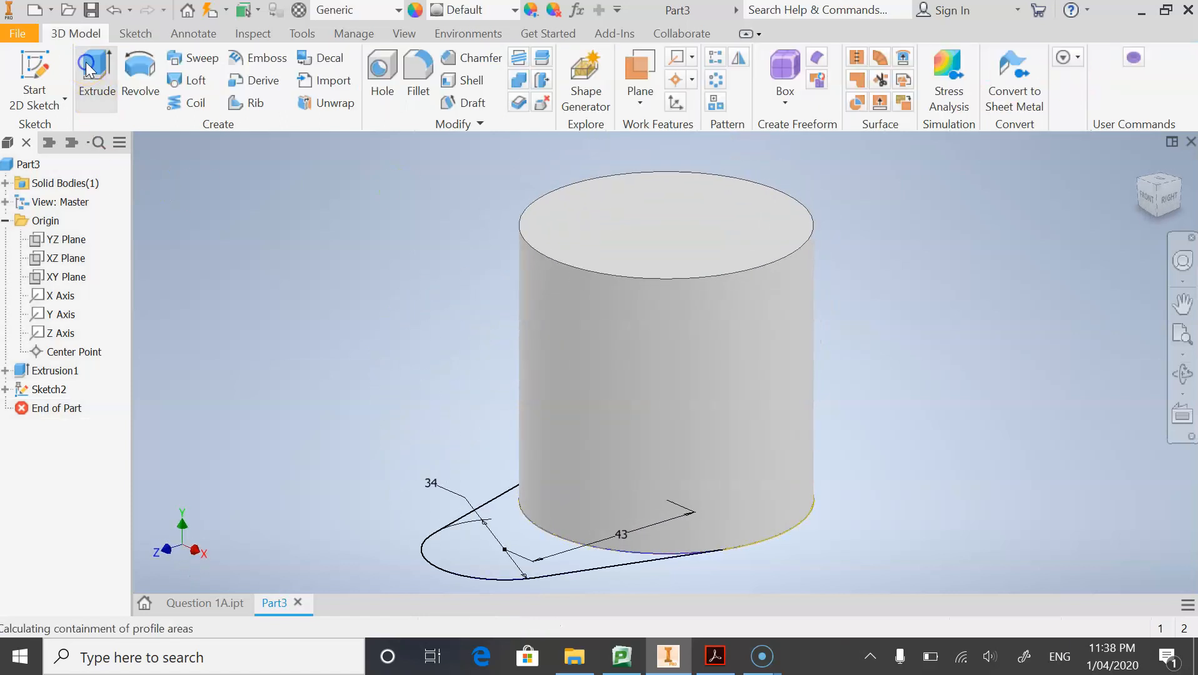
left_click(459, 548)
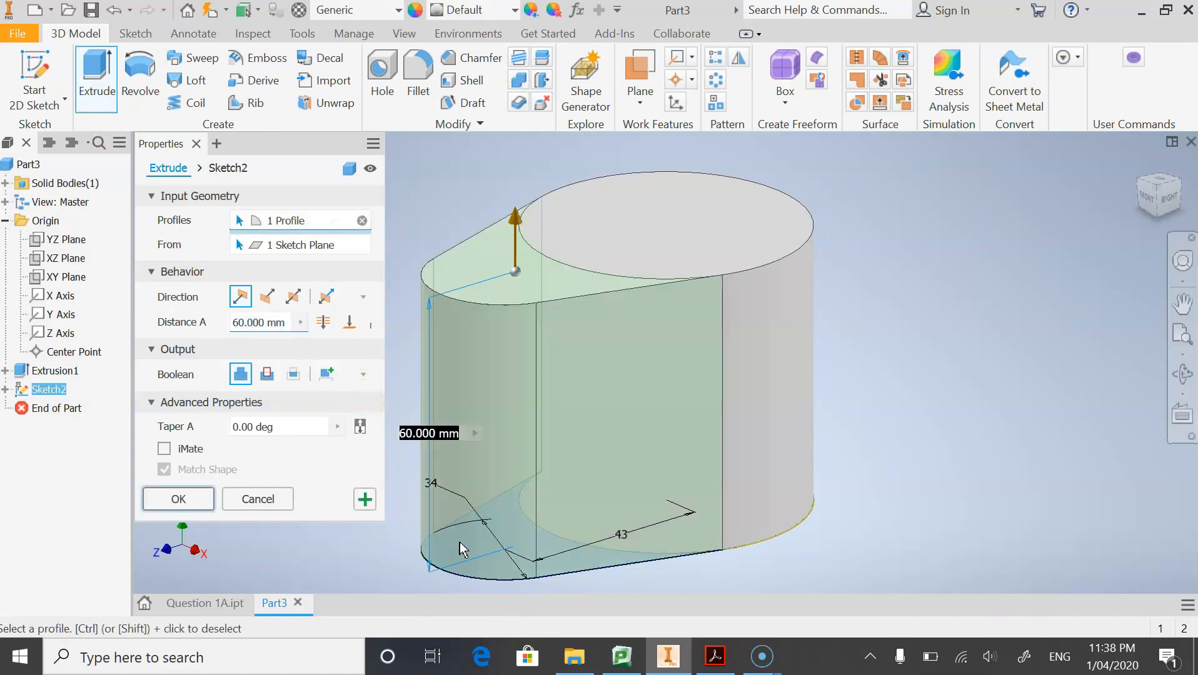
left_click(714, 653)
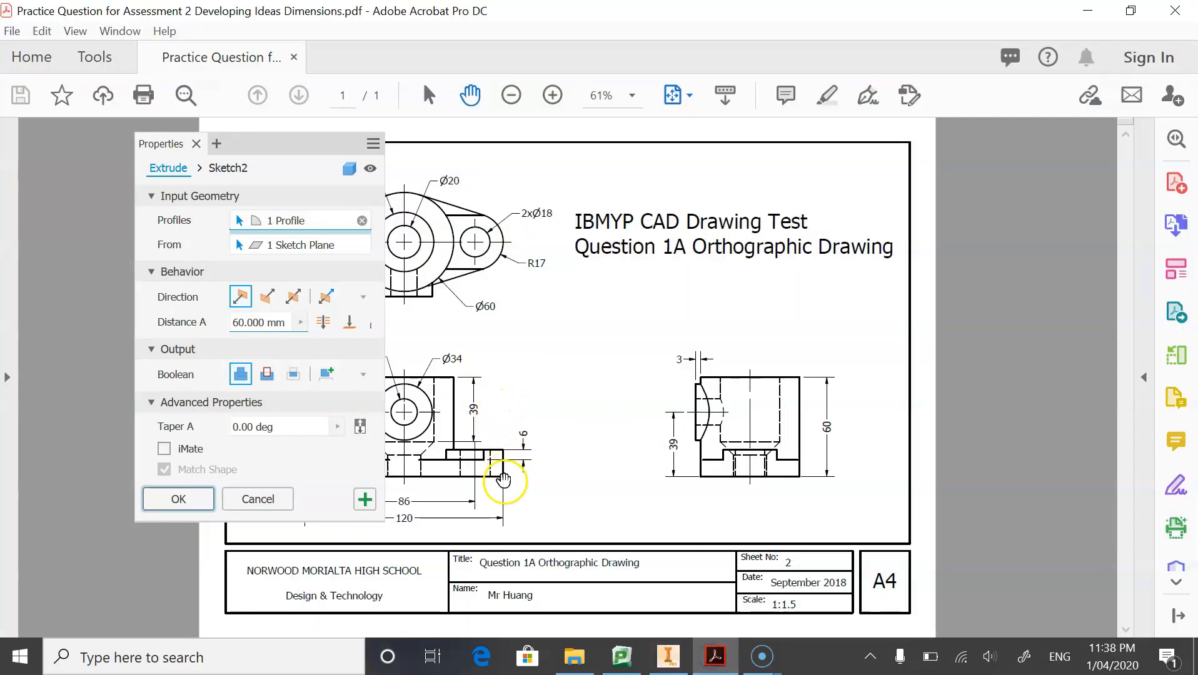
left_click(286, 148)
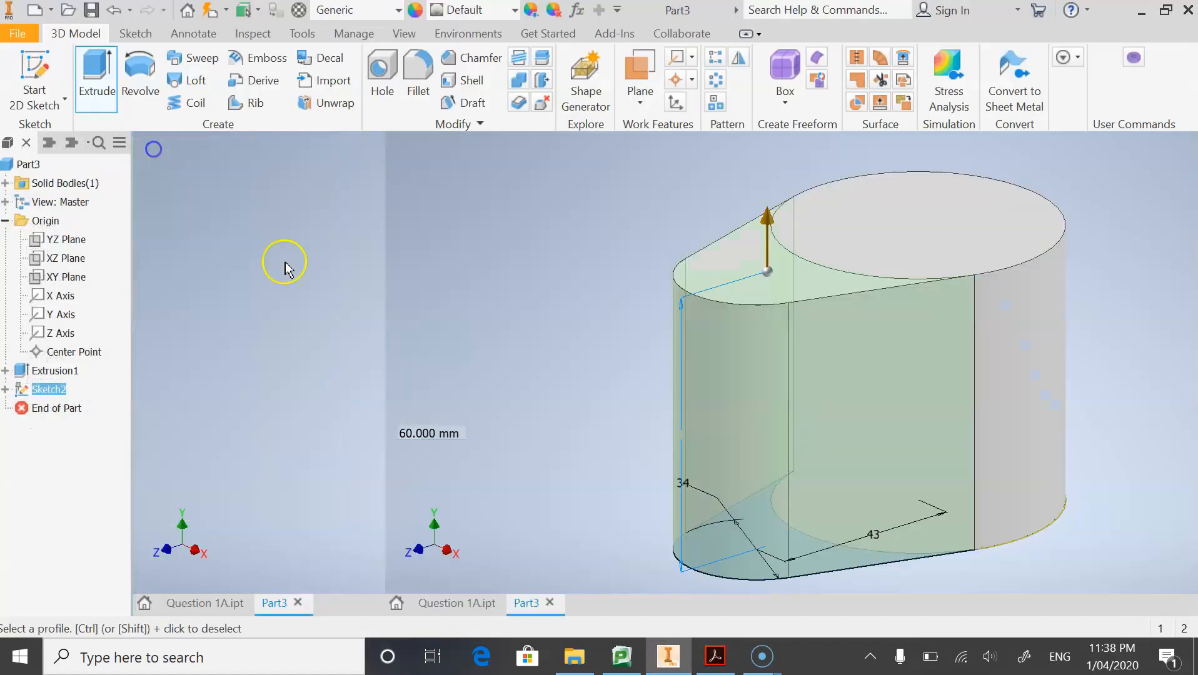
left_click(728, 665)
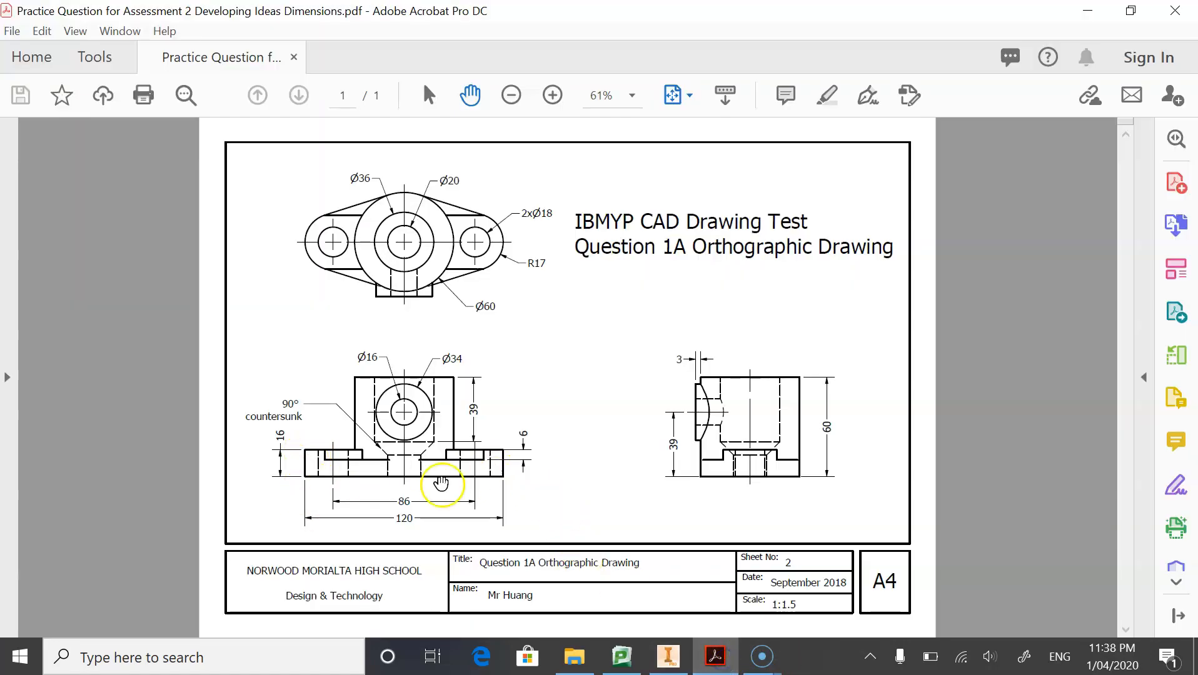
left_click(667, 656)
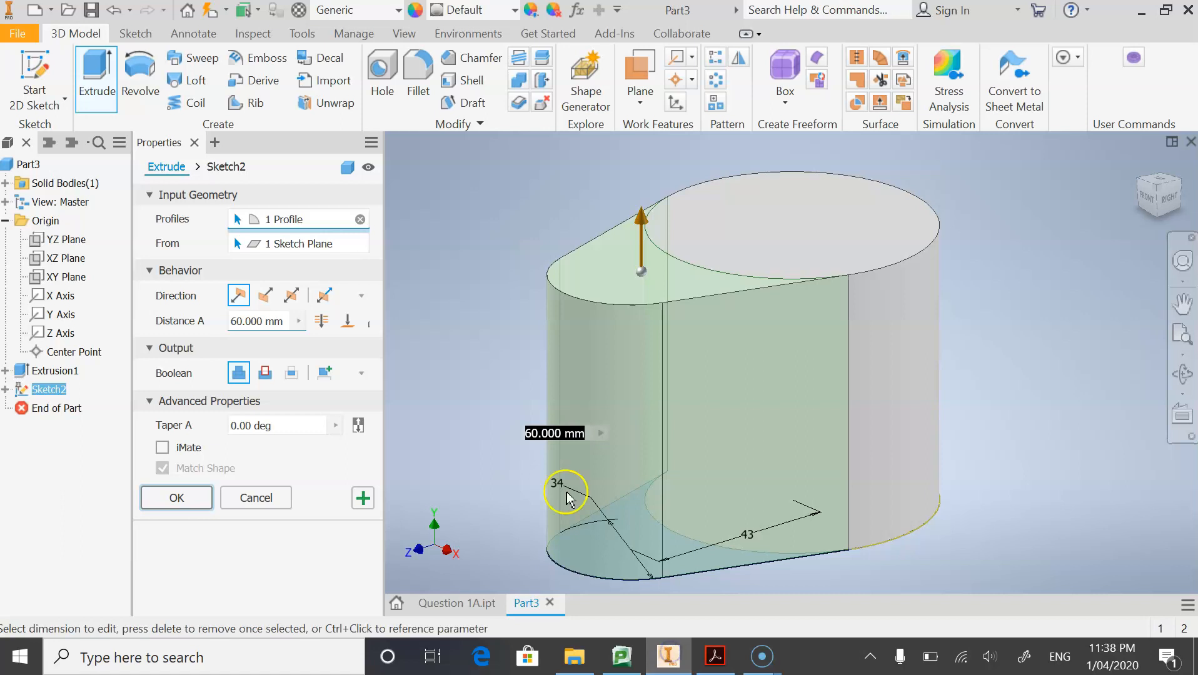
left_click(242, 320)
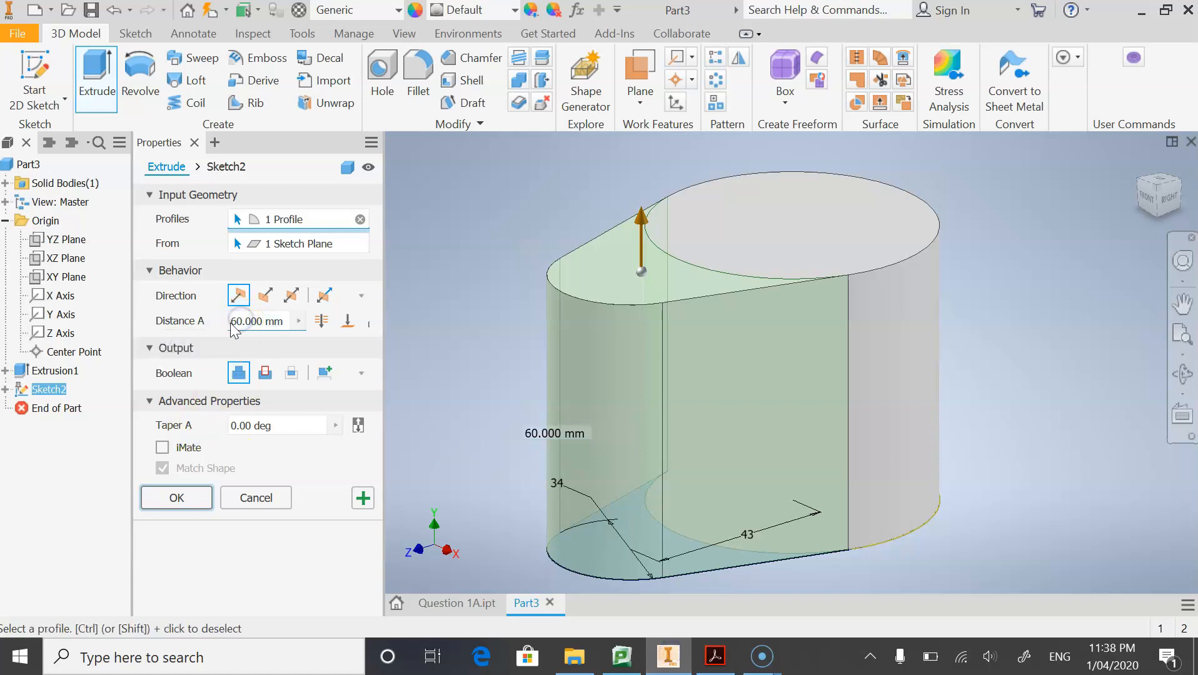
left_click(236, 321)
type("10")
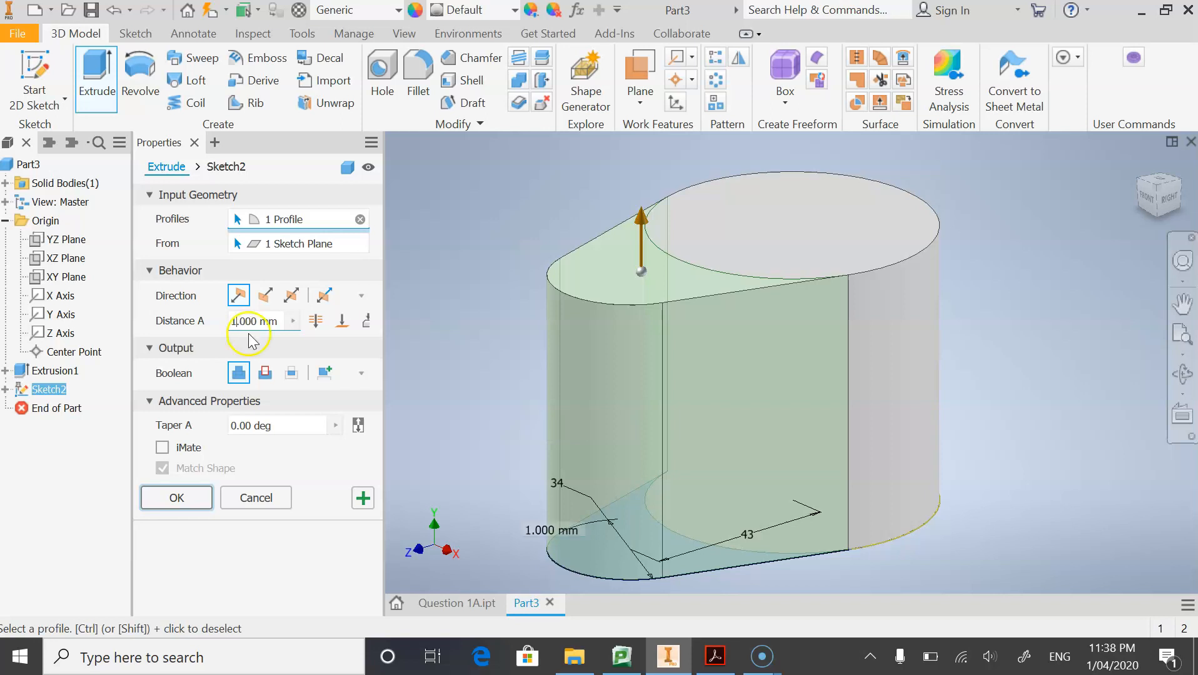
left_click(177, 498)
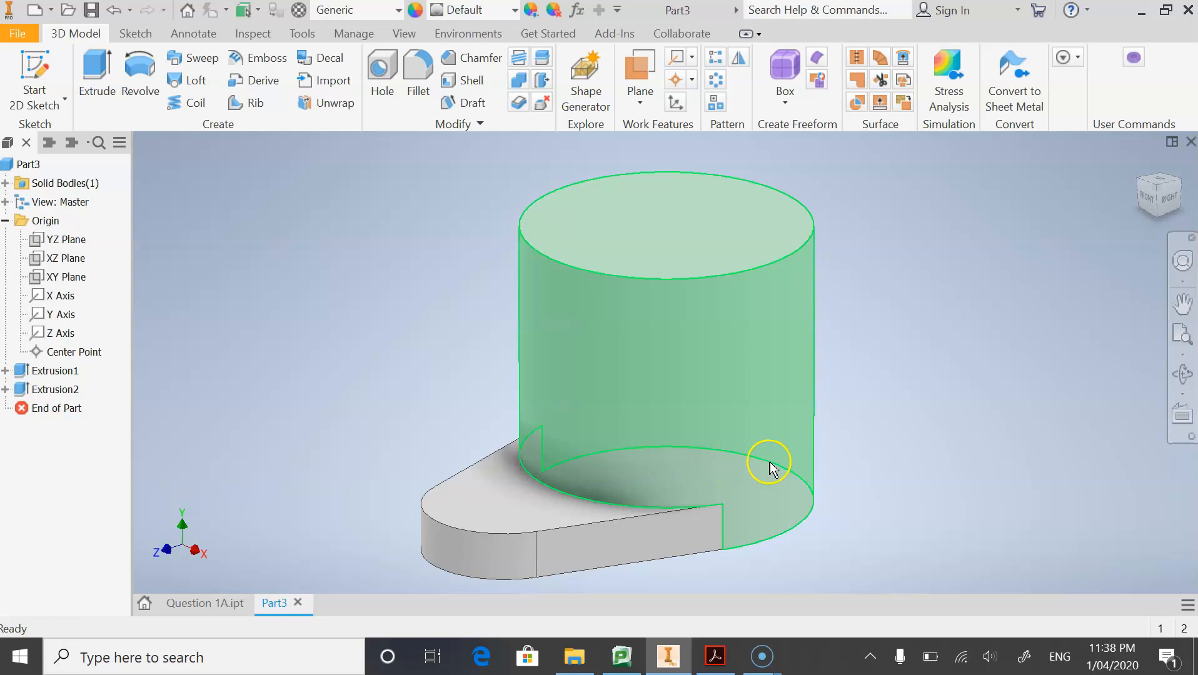
Check the lug's raised section in the PDF drawing, return to Inventor and start a 2D sketch on the lug's top face.
left_click(714, 656)
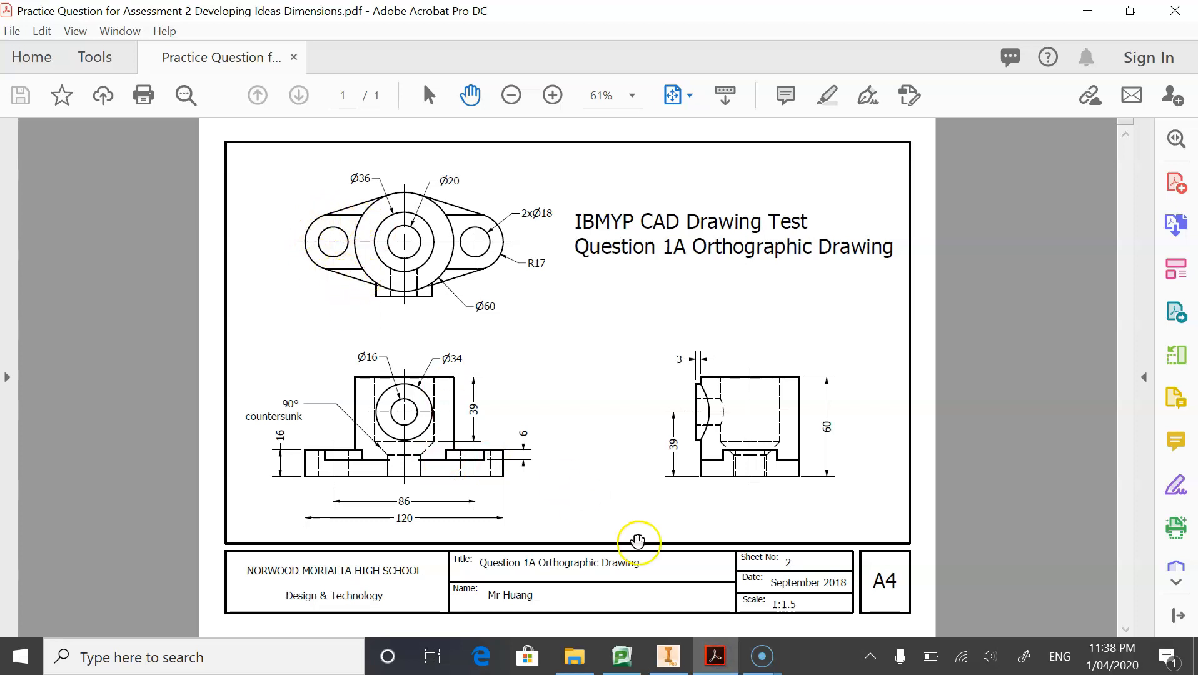
left_click(671, 661)
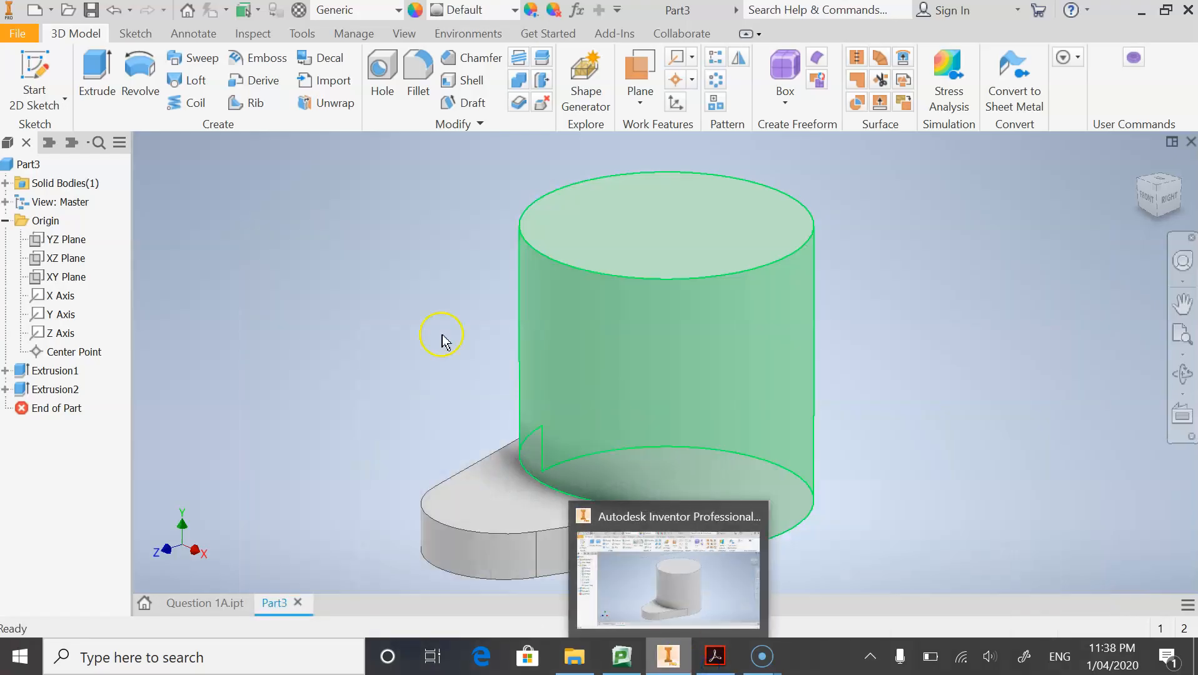
left_click(34, 78)
left_click(500, 505)
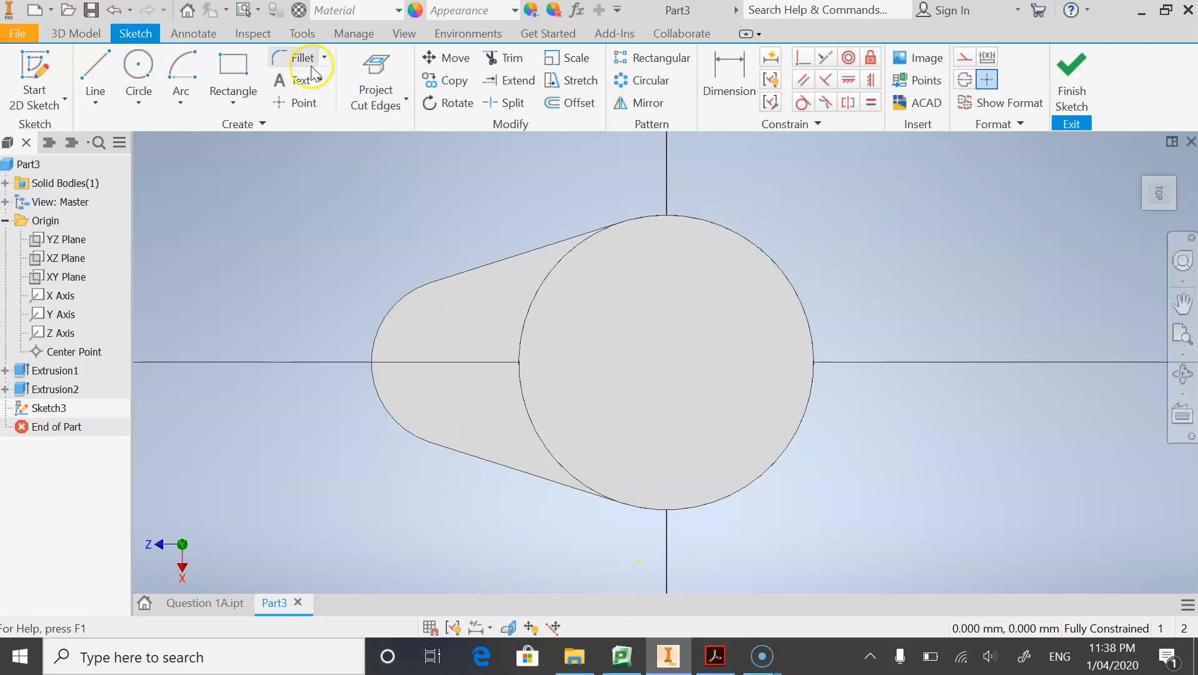
Project the lug's rounded end arc and the cylinder's circle into the sketch, and slice the graphics at the sketch plane.
left_click(403, 104)
left_click(337, 132)
left_click(377, 64)
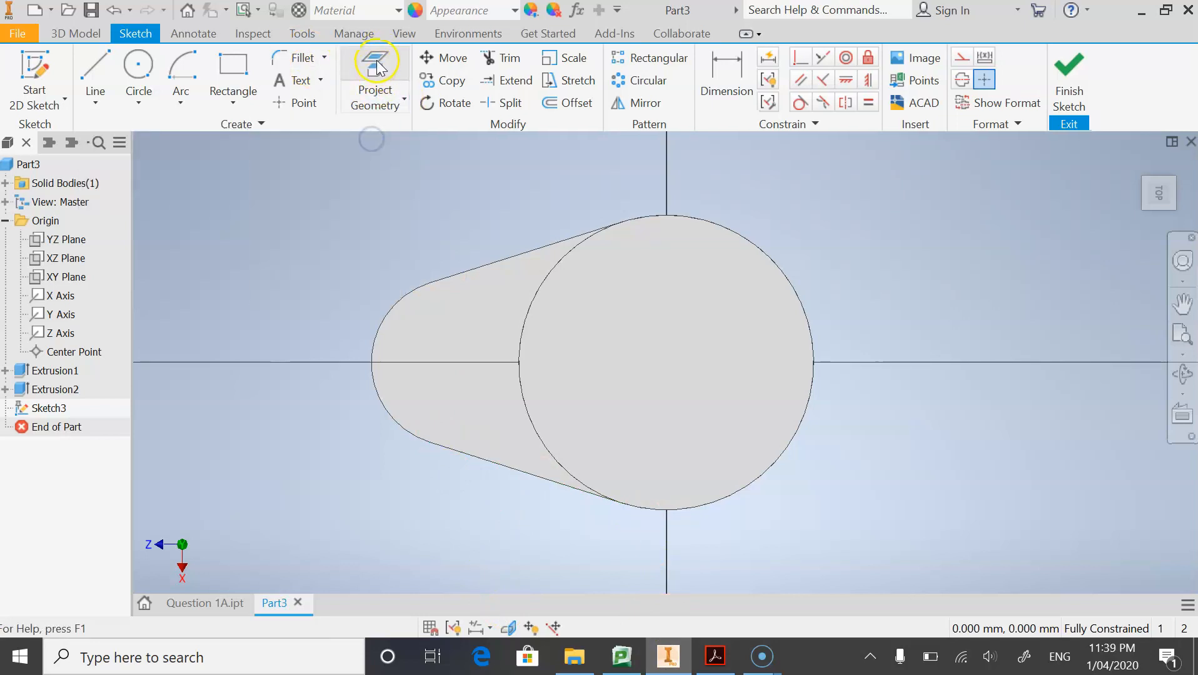
left_click(381, 68)
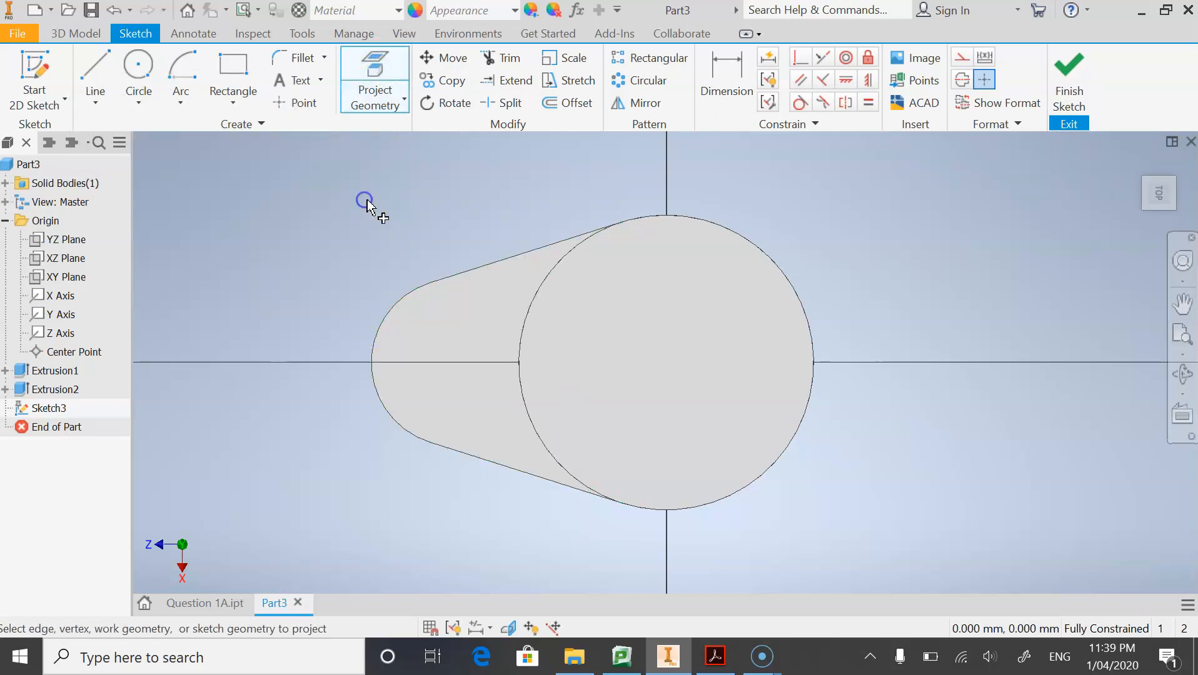
left_click(390, 314)
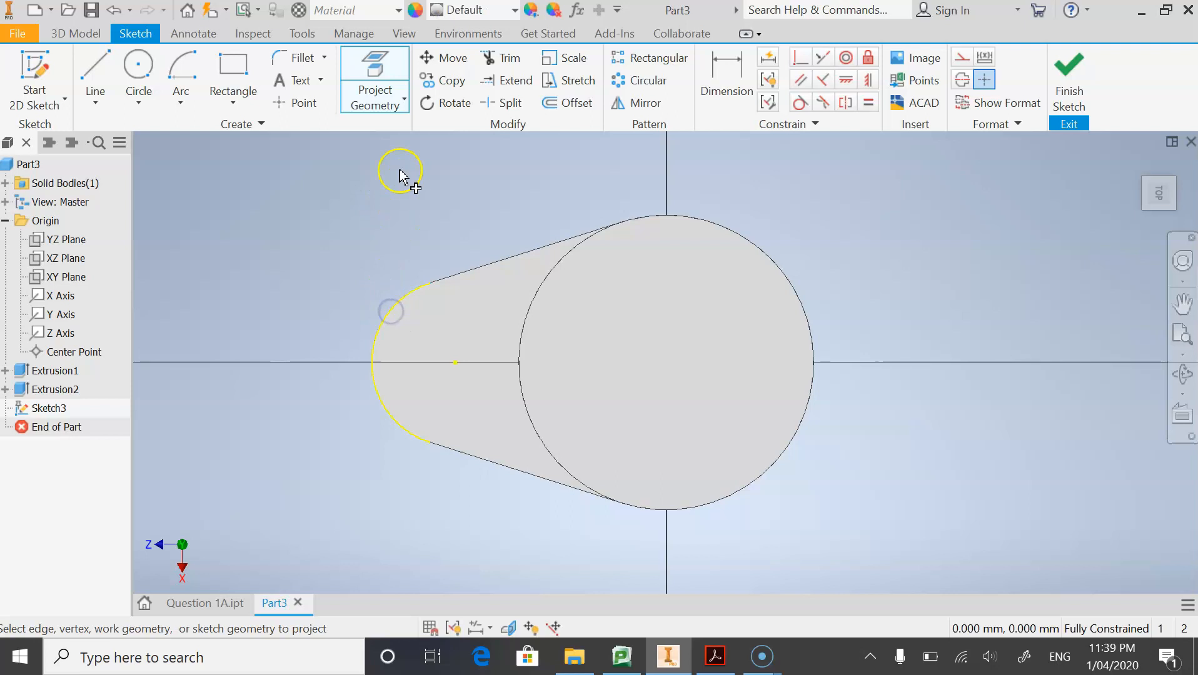
left_click(536, 300)
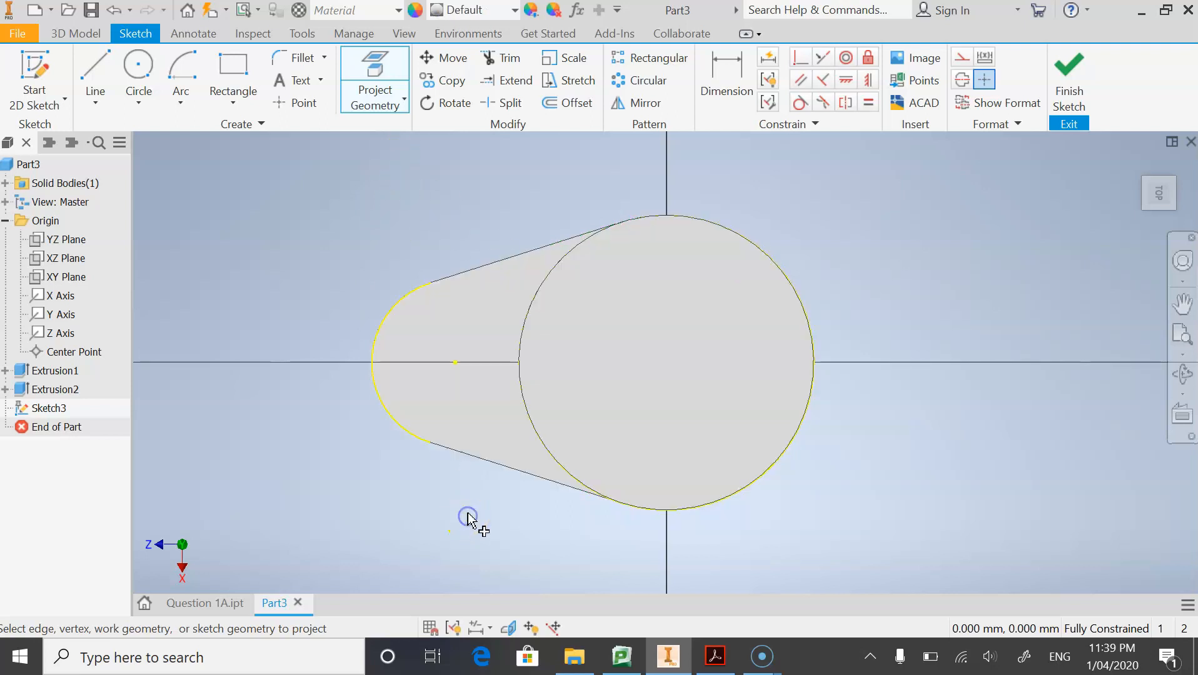
left_click(510, 627)
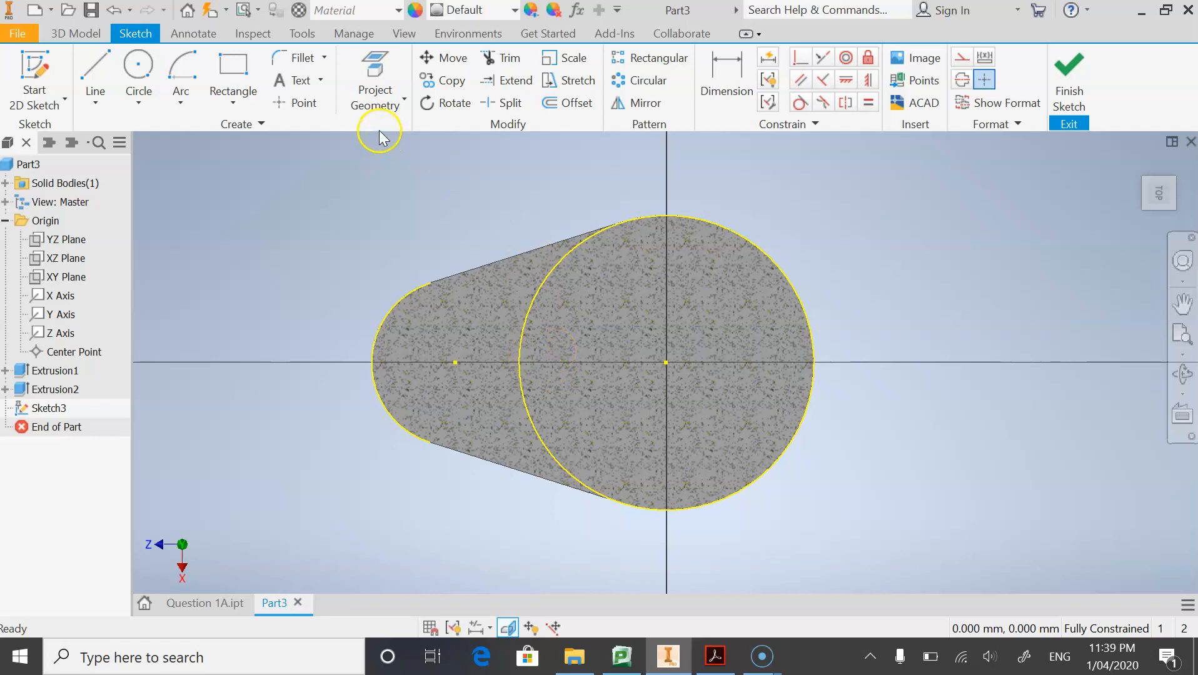
Draw a short line from the upper end of the lug's arc, parallel to the lug's centreline, and extend it to the cylinder circle.
left_click(100, 65)
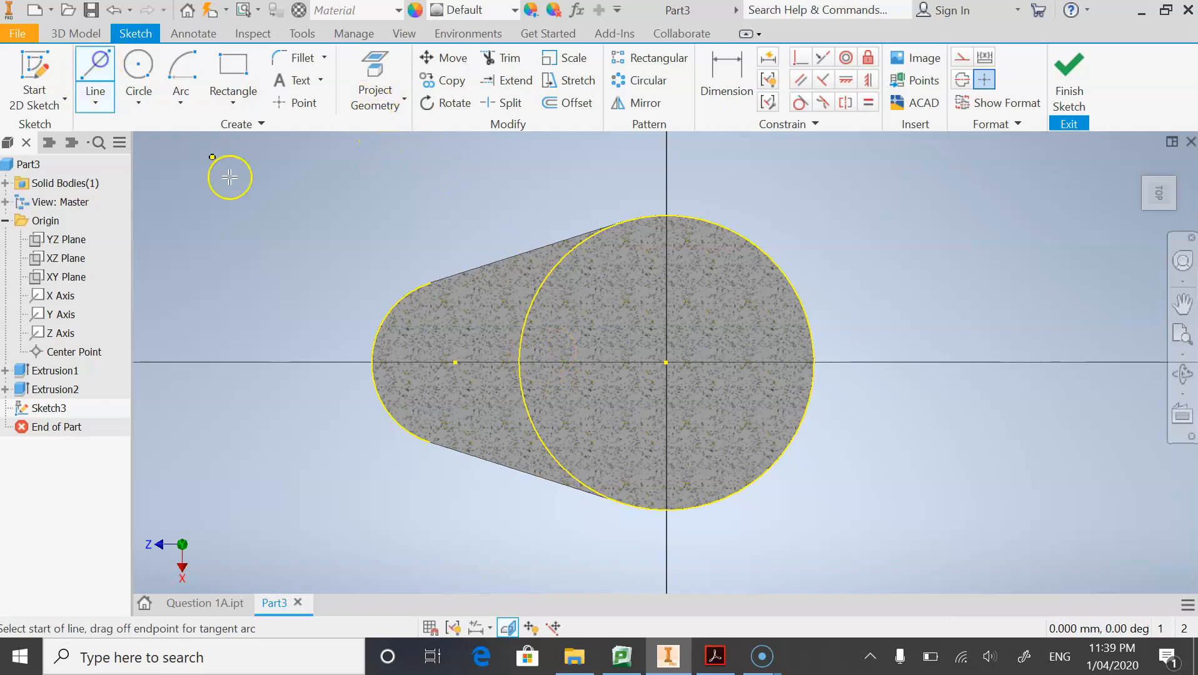
left_click(431, 283)
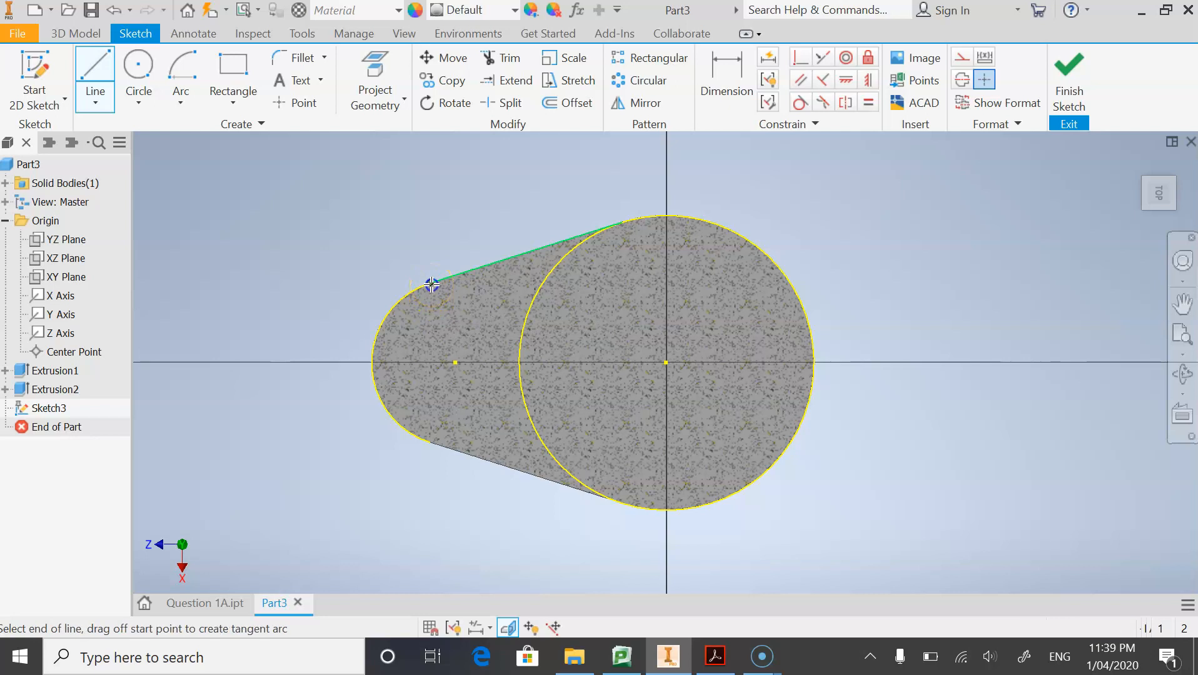
left_click(482, 283)
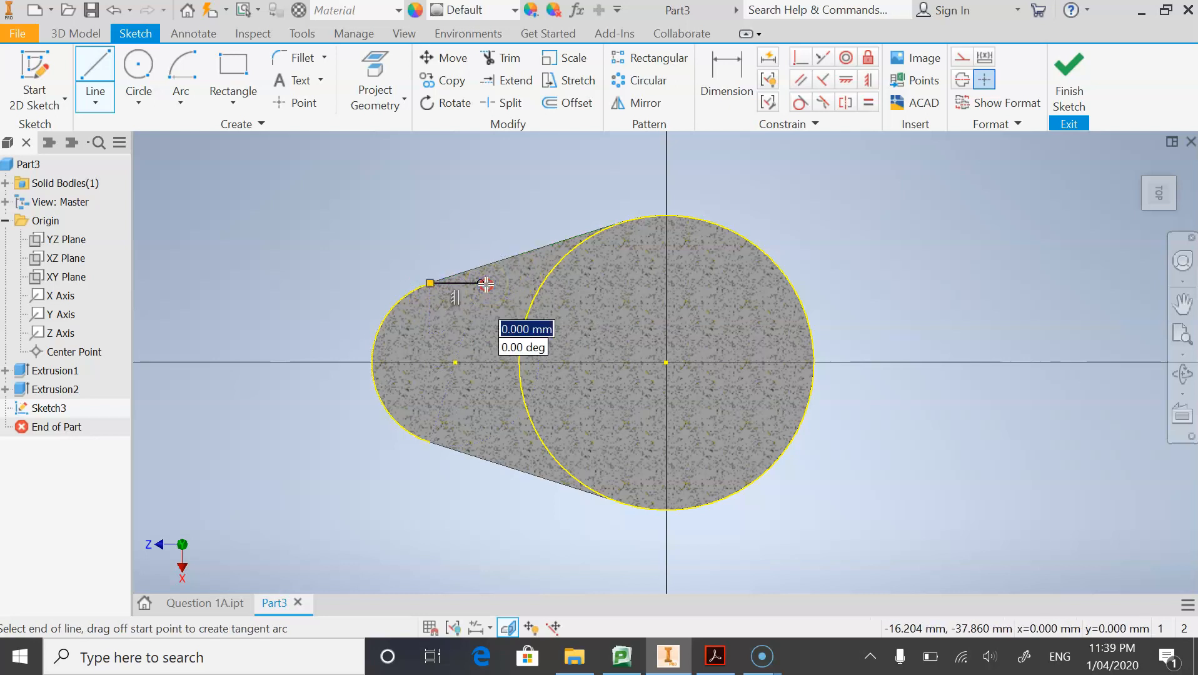
right_click(482, 283)
left_click(533, 286)
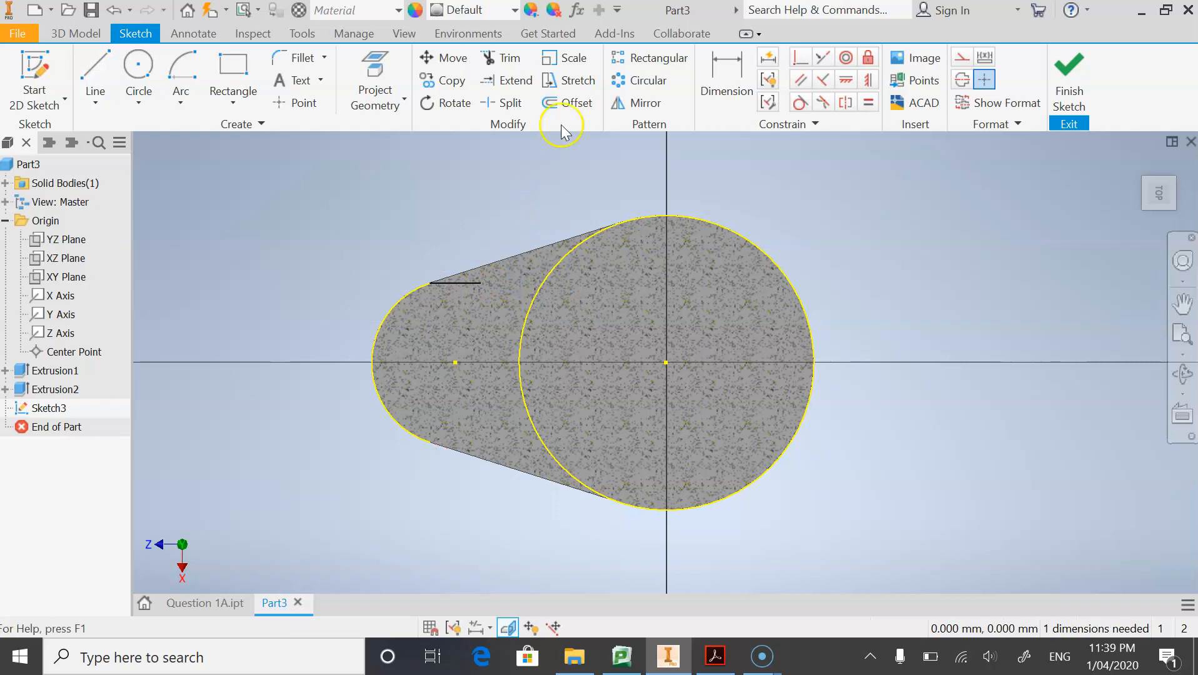
left_click(545, 289)
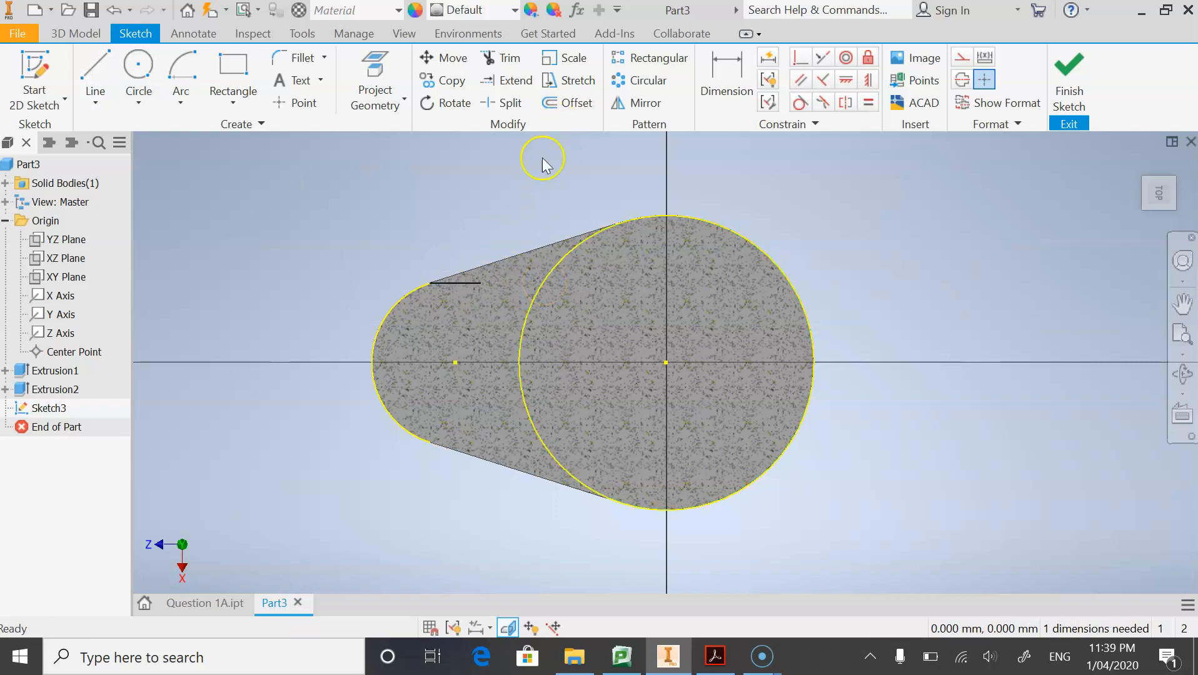
left_click(511, 88)
left_click(467, 283)
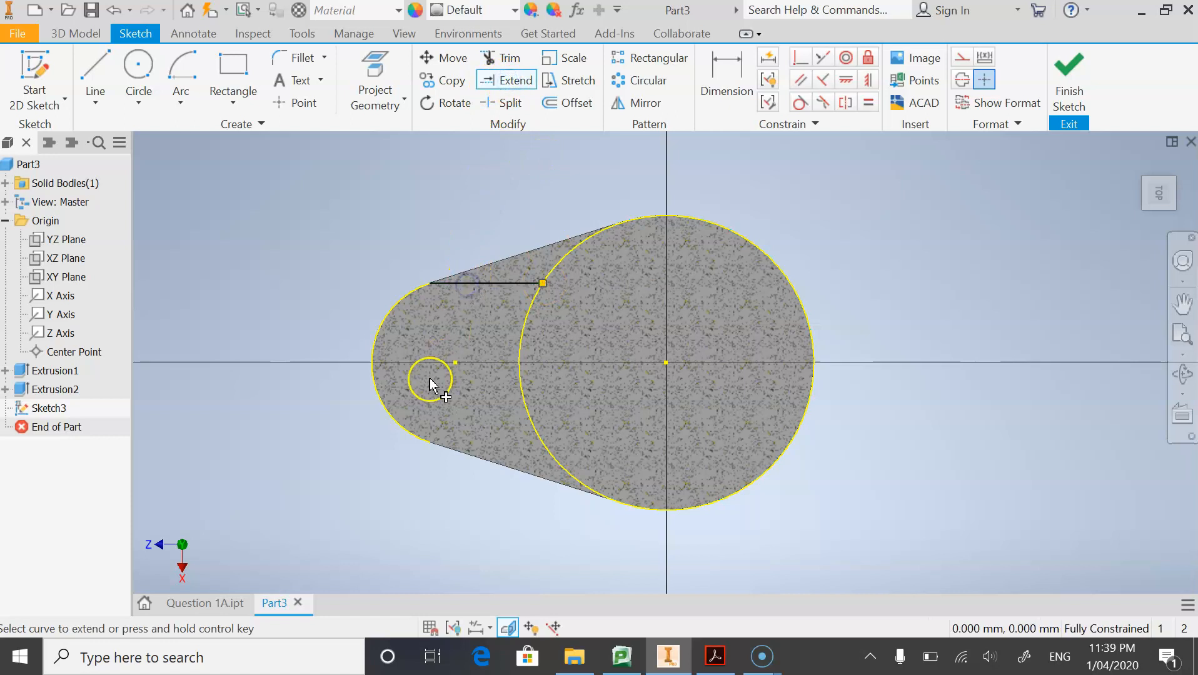
key("Escape")
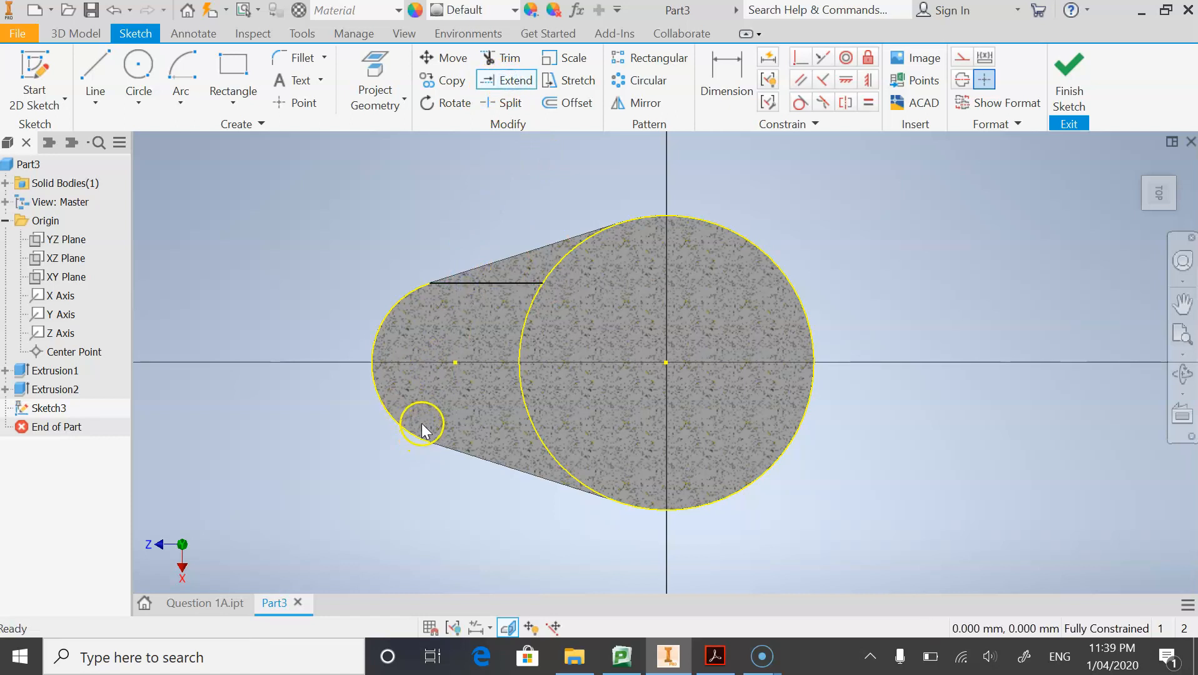
Draw a matching line about 10 mm long from the lower end of the lug's arc and extend it to the cylinder circle.
left_click(95, 74)
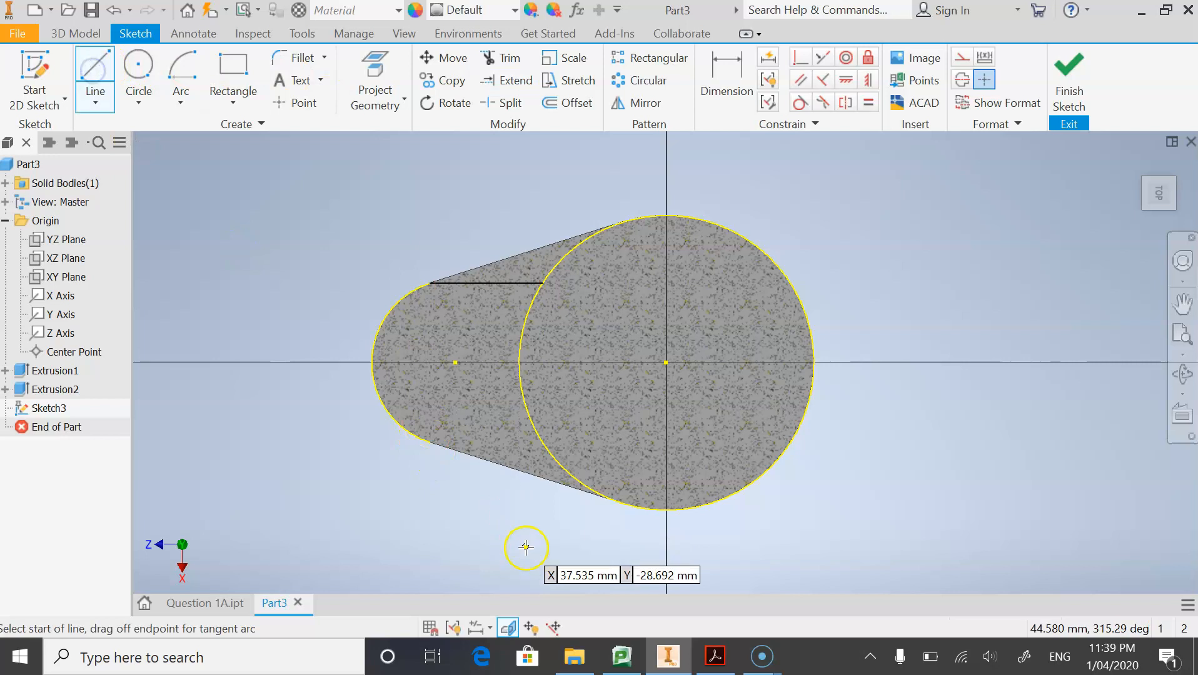
left_click(430, 442)
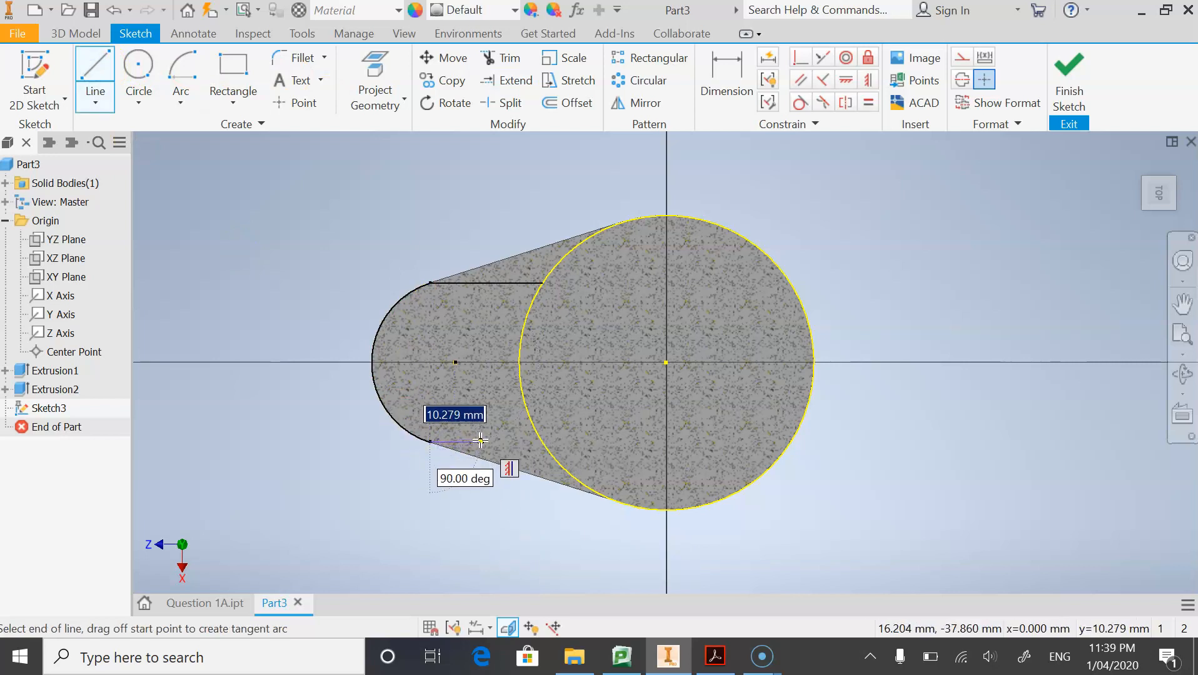
left_click(480, 442)
key("Escape")
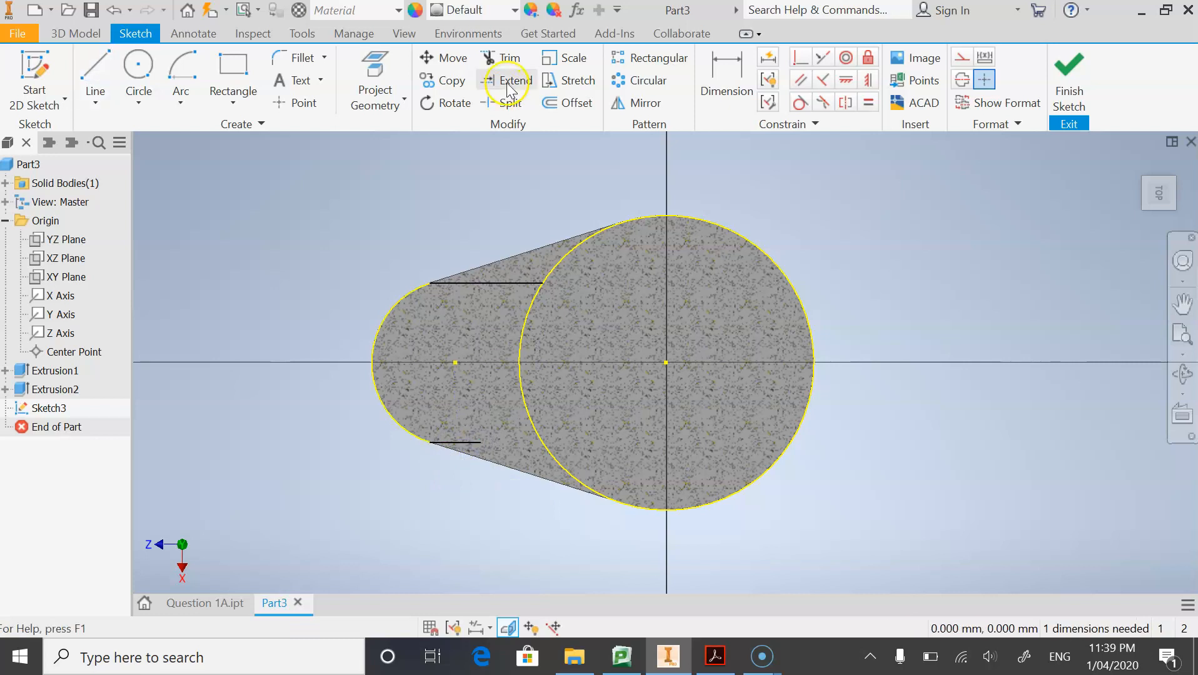
left_click(469, 442)
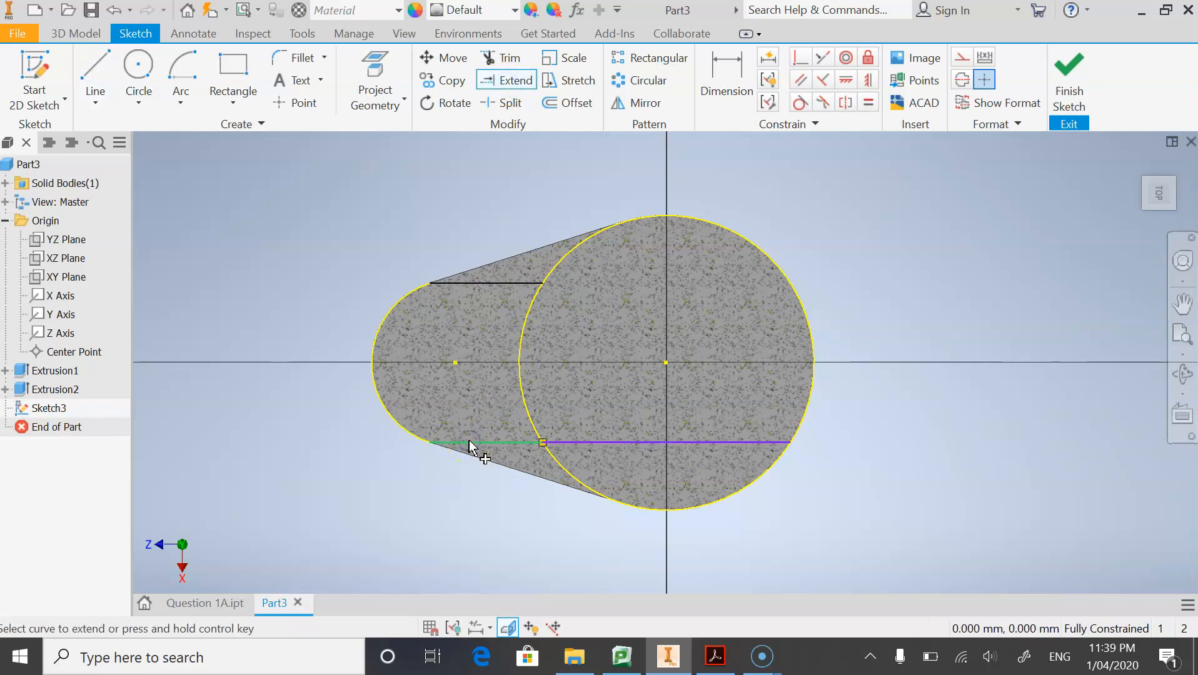
key("Escape")
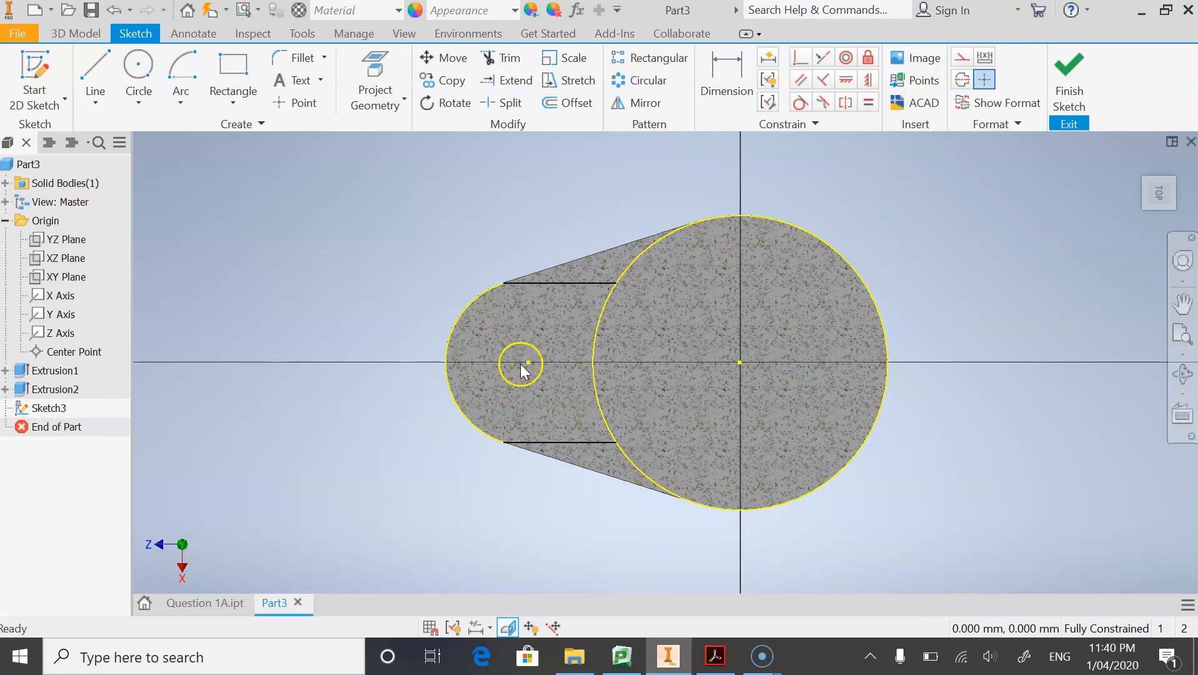
Finish the sketch and extrude the region between the two parallel lines upwards by 6 mm, joined to the lug.
left_click(1070, 78)
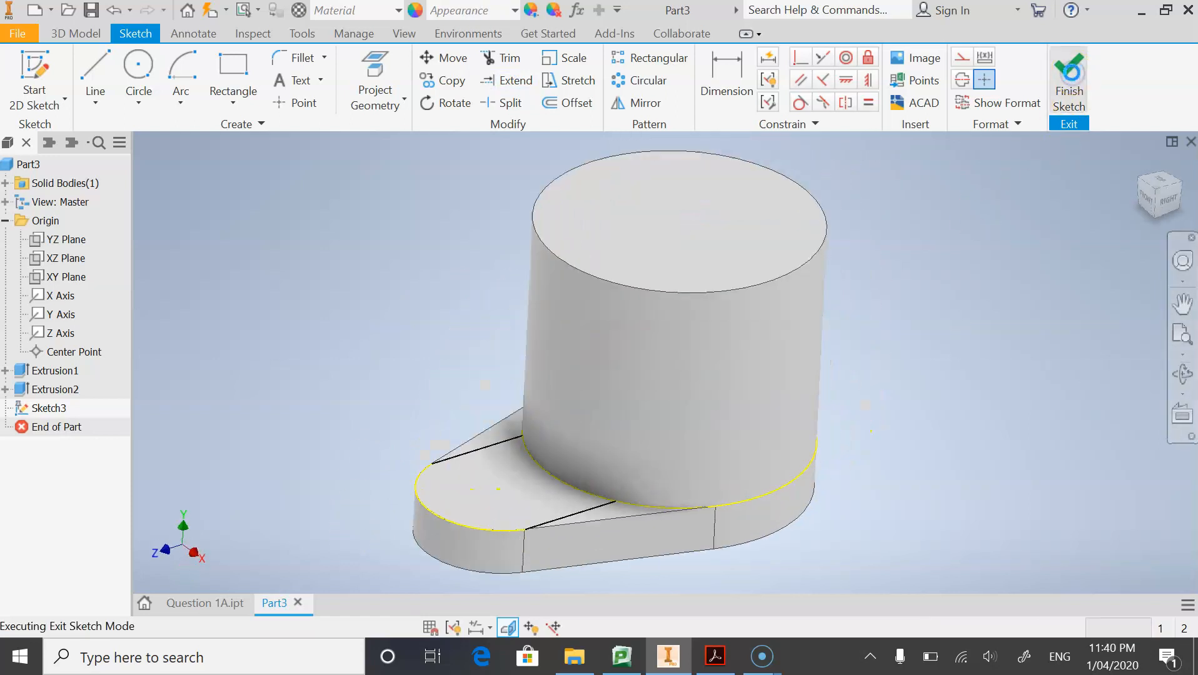
left_click(97, 72)
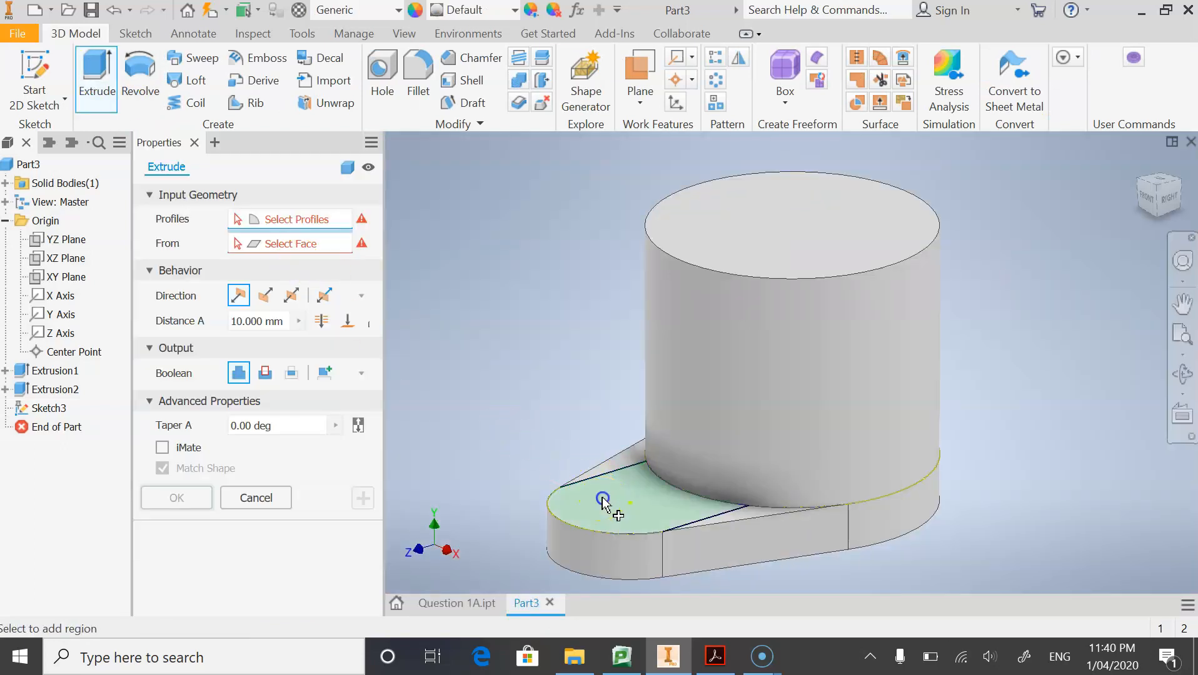
left_click(603, 503)
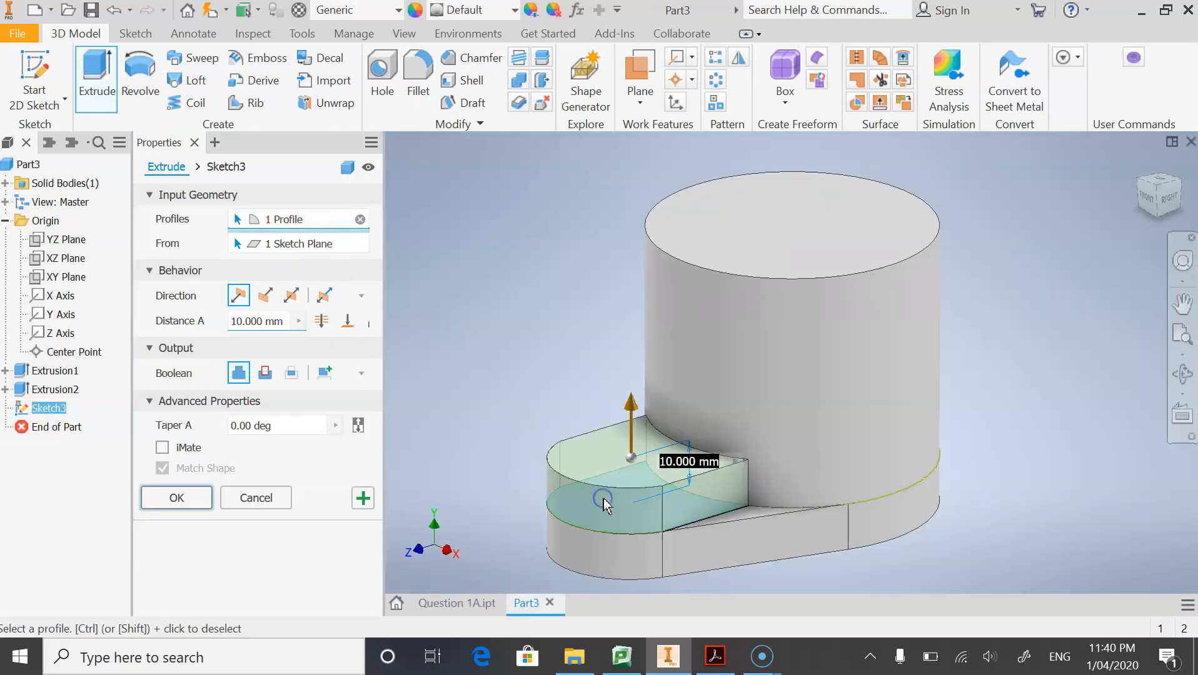
left_click(263, 322)
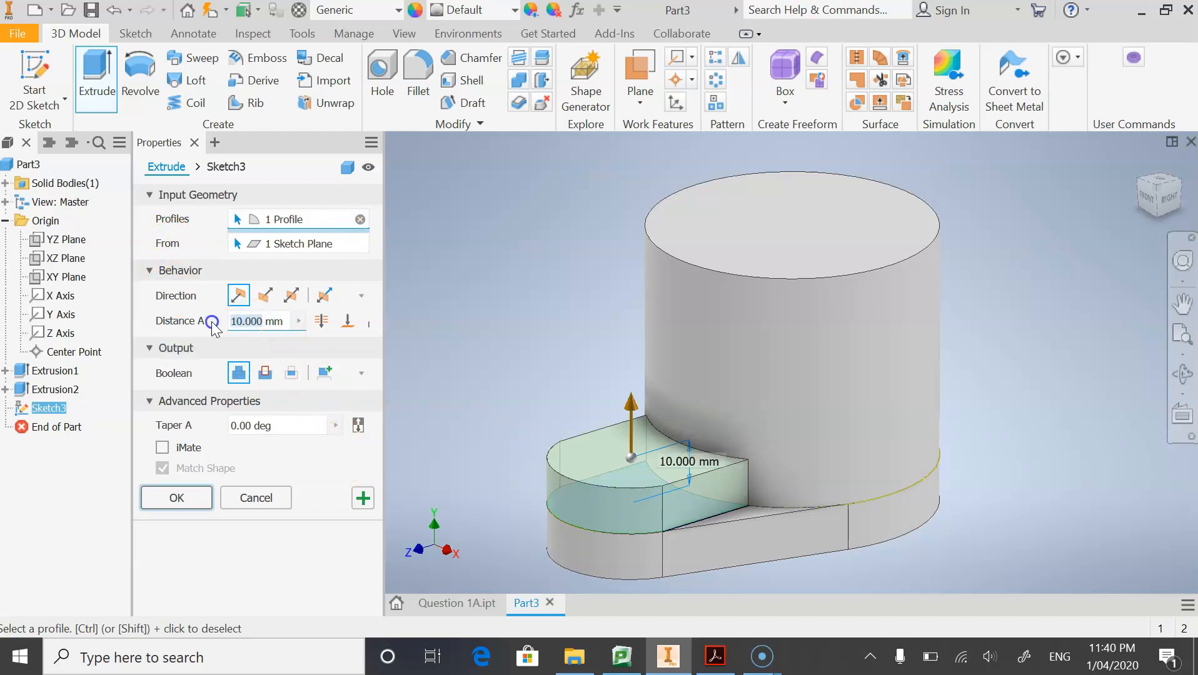
type("6")
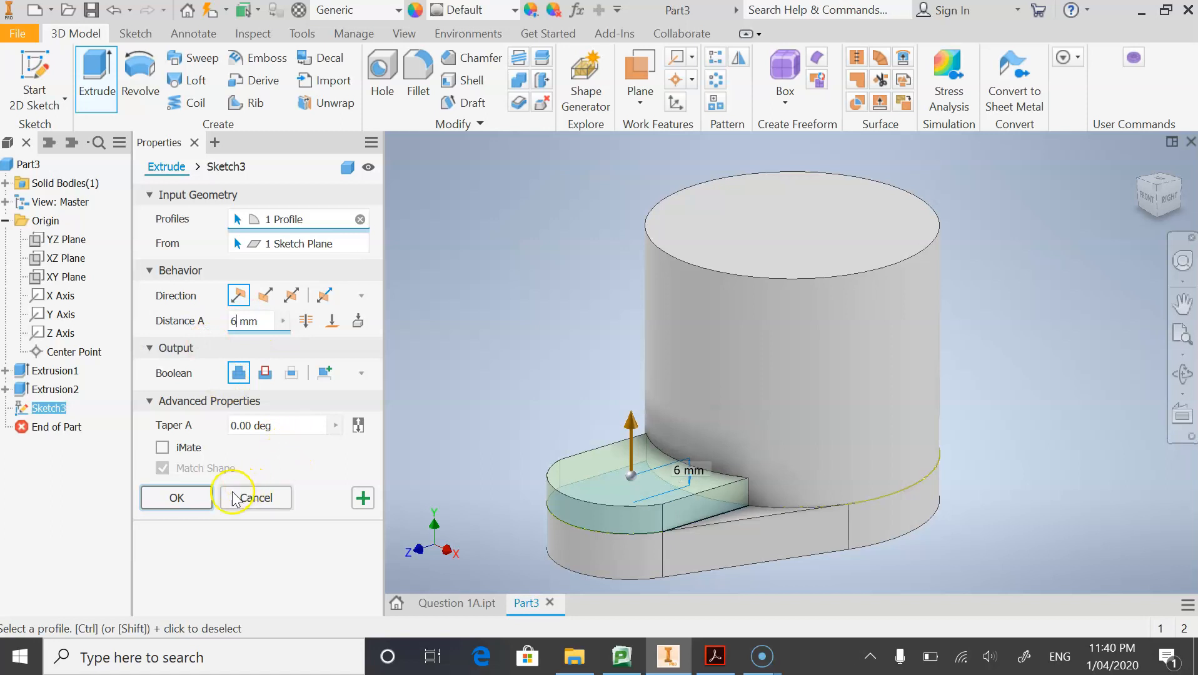
left_click(183, 509)
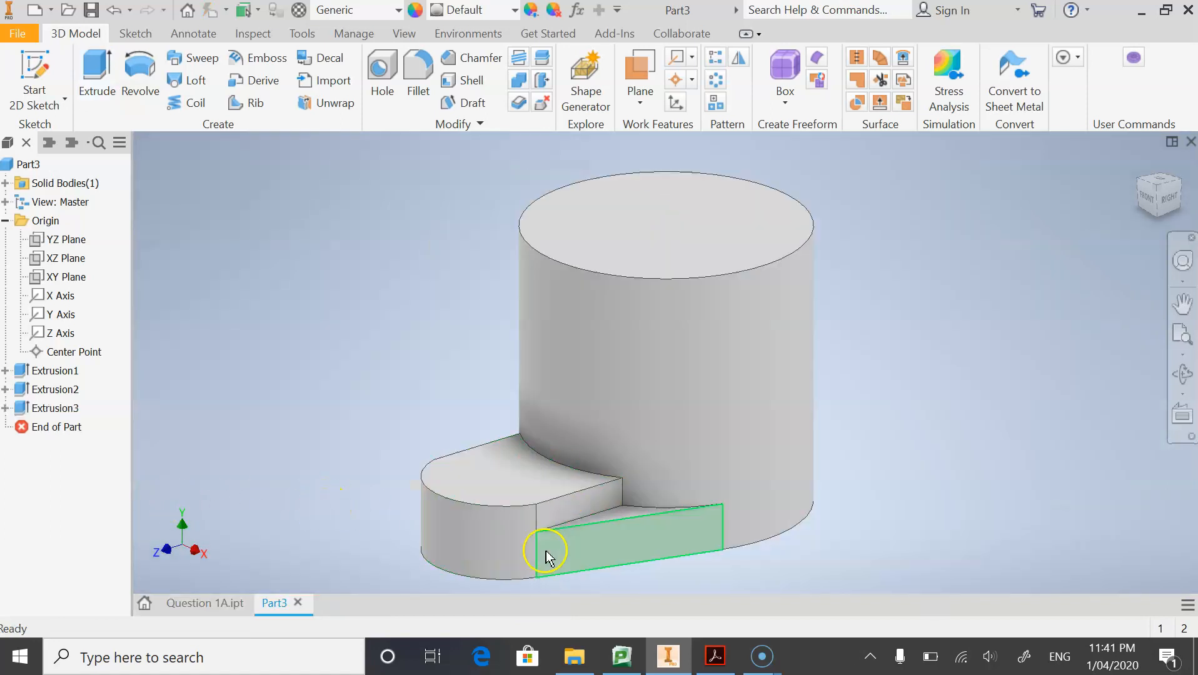
Check the lug hole in the PDF drawing, return to Inventor and start a 2D sketch on the raised section's top face.
left_click(714, 658)
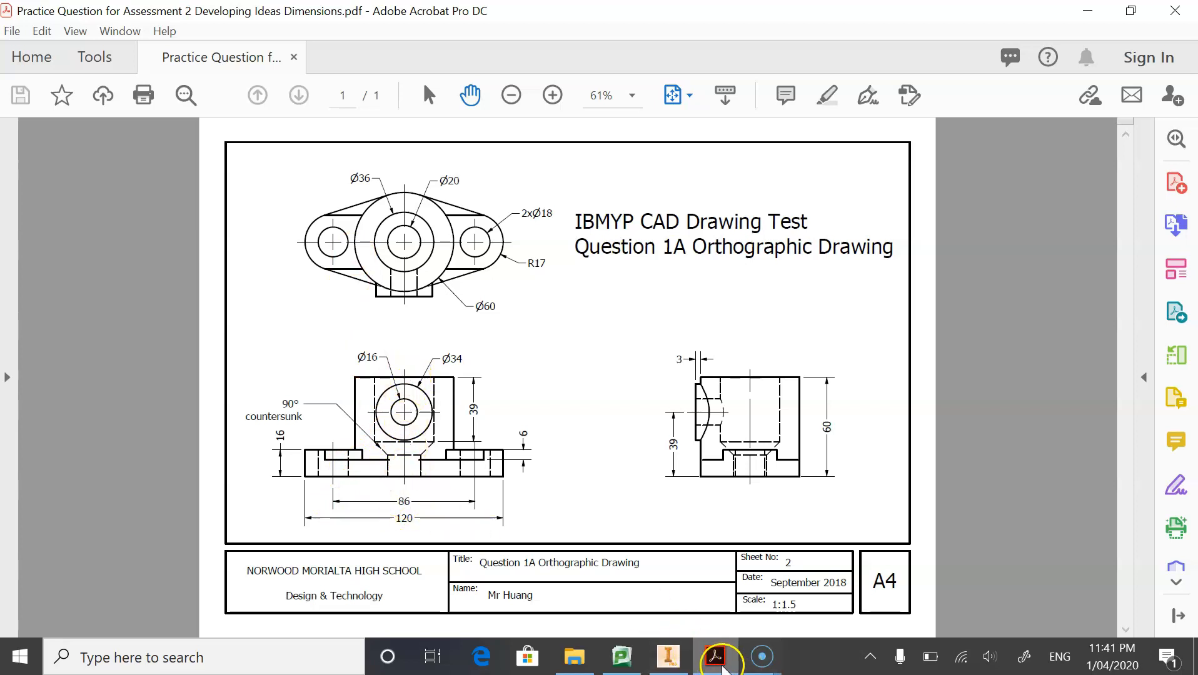
left_click(668, 656)
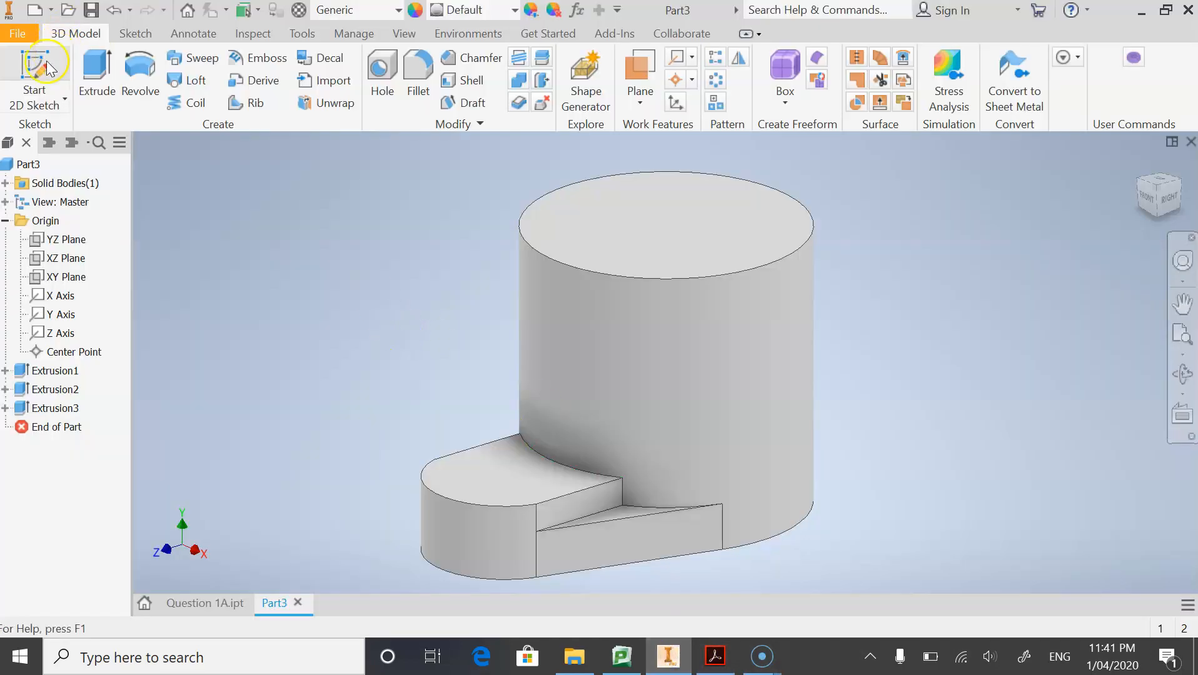
left_click(36, 77)
left_click(470, 470)
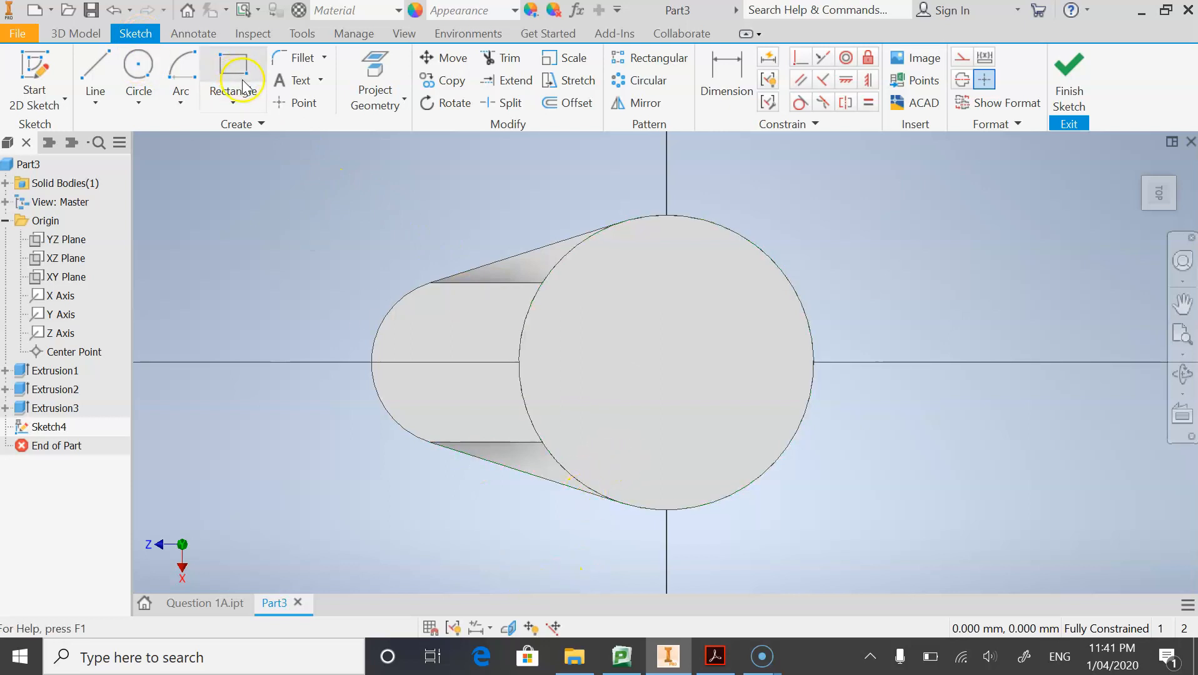
Project the cylinder's circle into the new sketch and slice the graphics at the sketch plane.
left_click(389, 95)
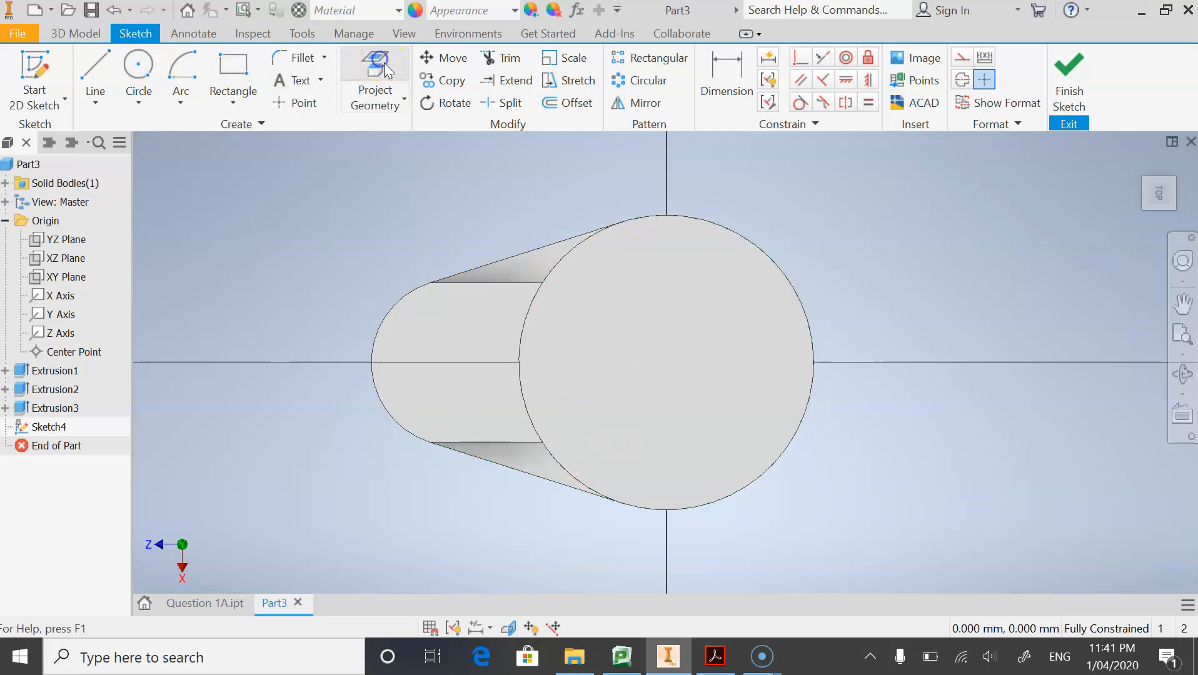
left_click(559, 266)
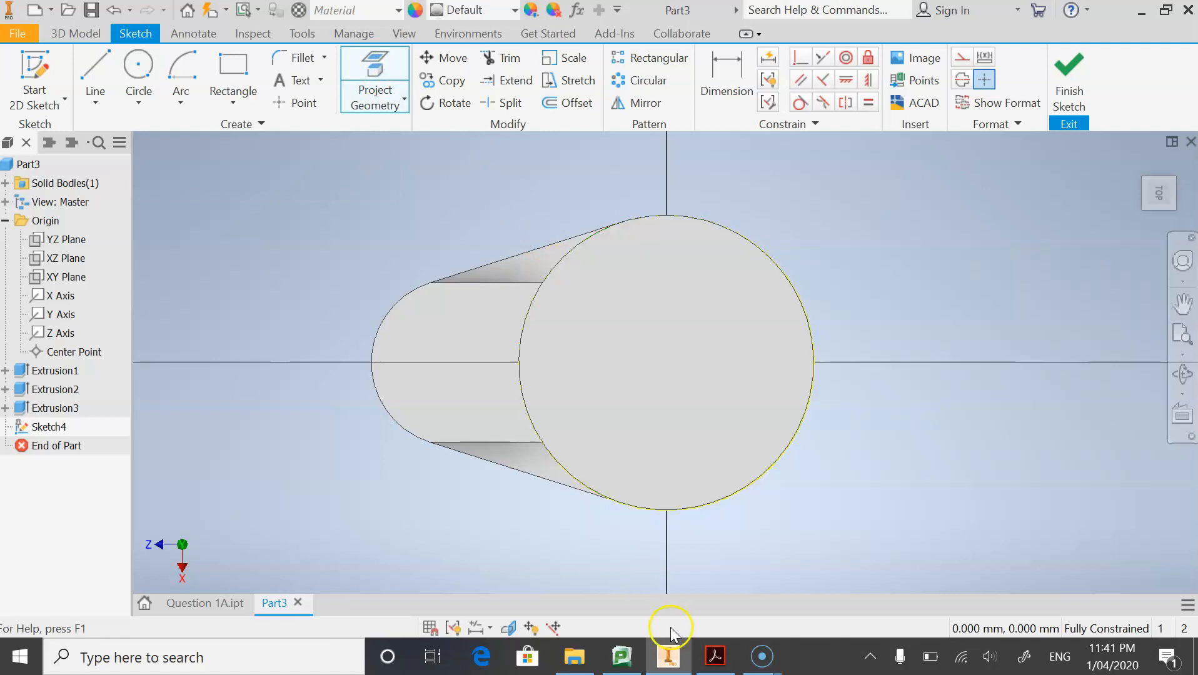
left_click(509, 627)
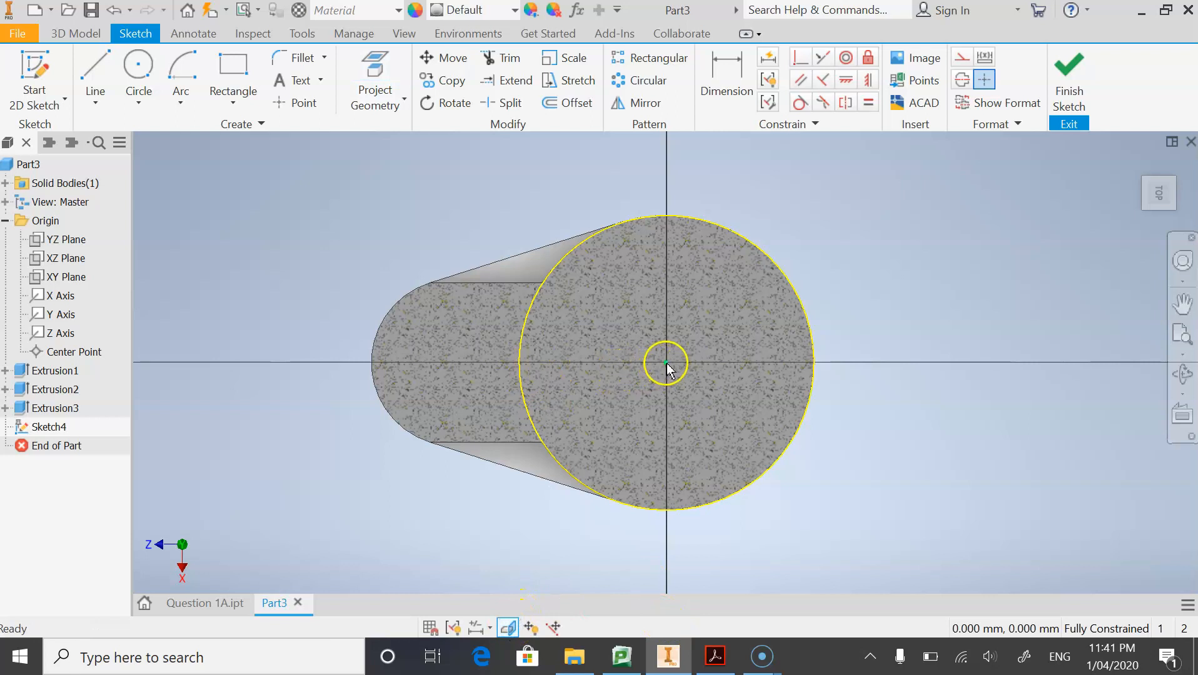
Sketch a circle for the lug hole on the raised section and align its centre with the cylinder's centre using a vertical constraint.
left_click(139, 65)
left_click(446, 339)
left_click(481, 320)
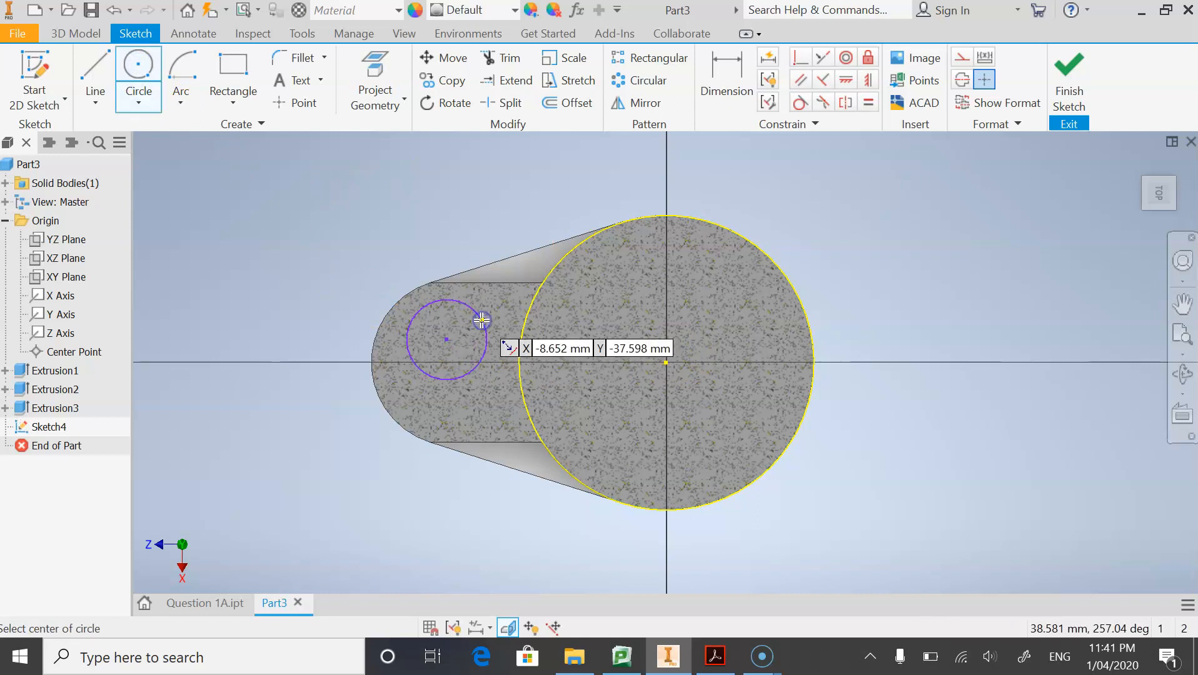
key("Escape")
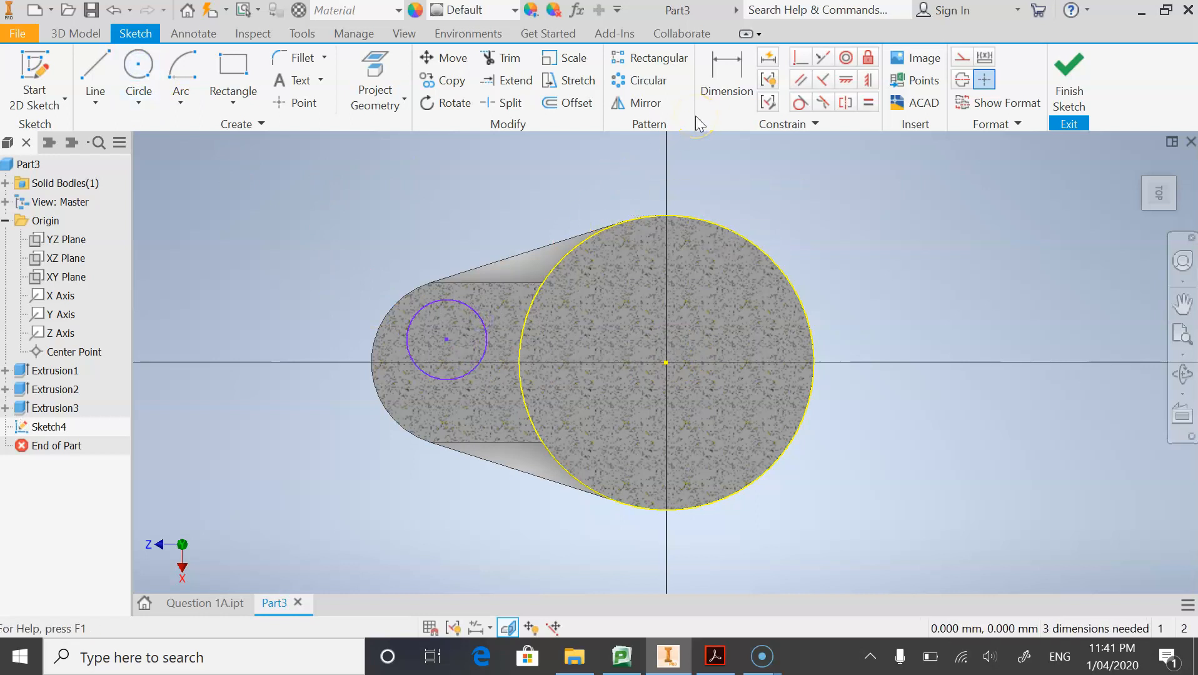
left_click(868, 80)
left_click(446, 340)
left_click(666, 363)
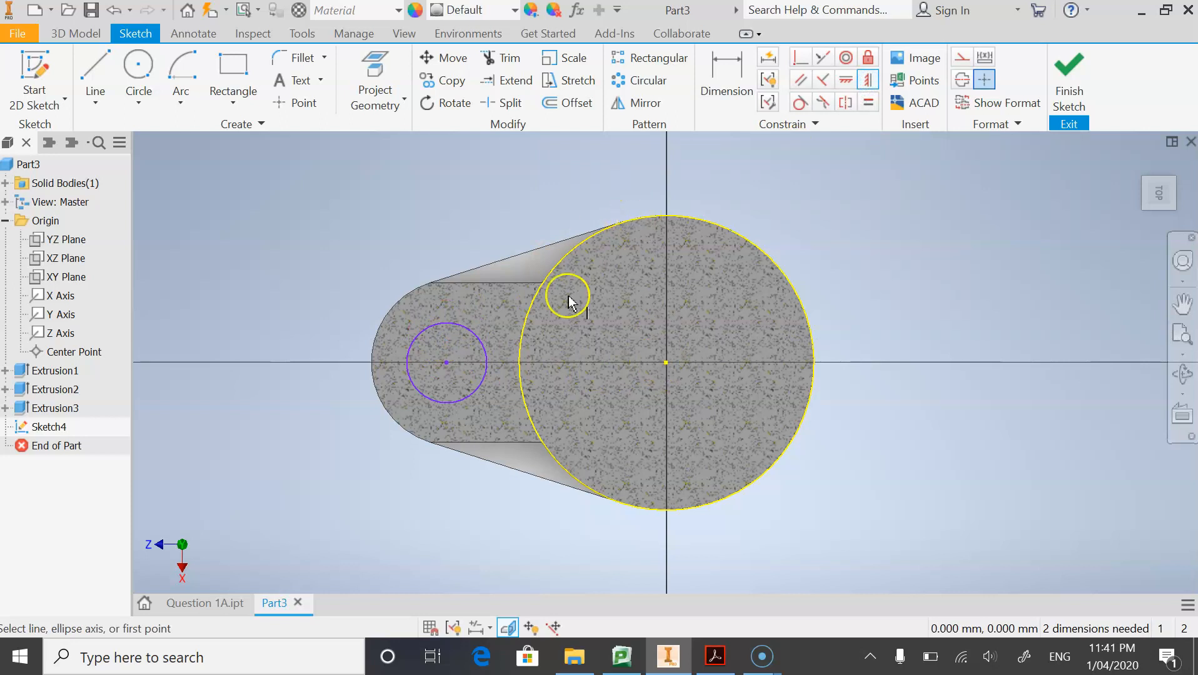
Dimension the distance between the hole circle's centre and the cylinder's centre and set it to 43 mm.
left_click(723, 86)
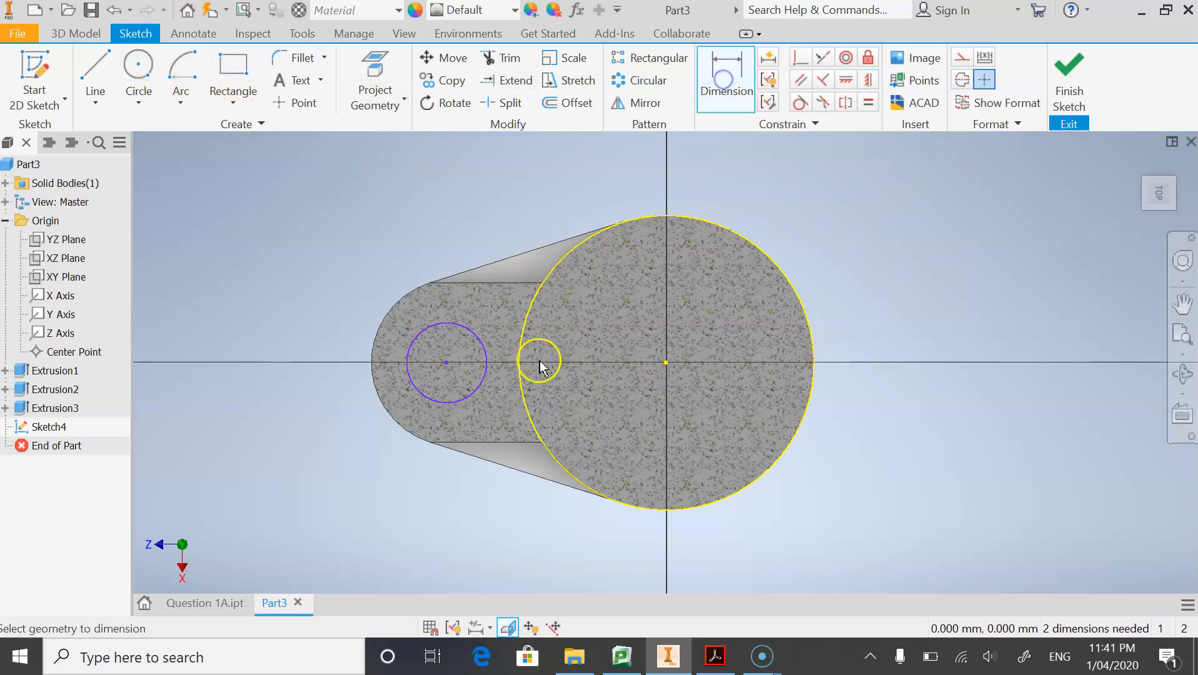
left_click(446, 364)
left_click(668, 374)
left_click(567, 425)
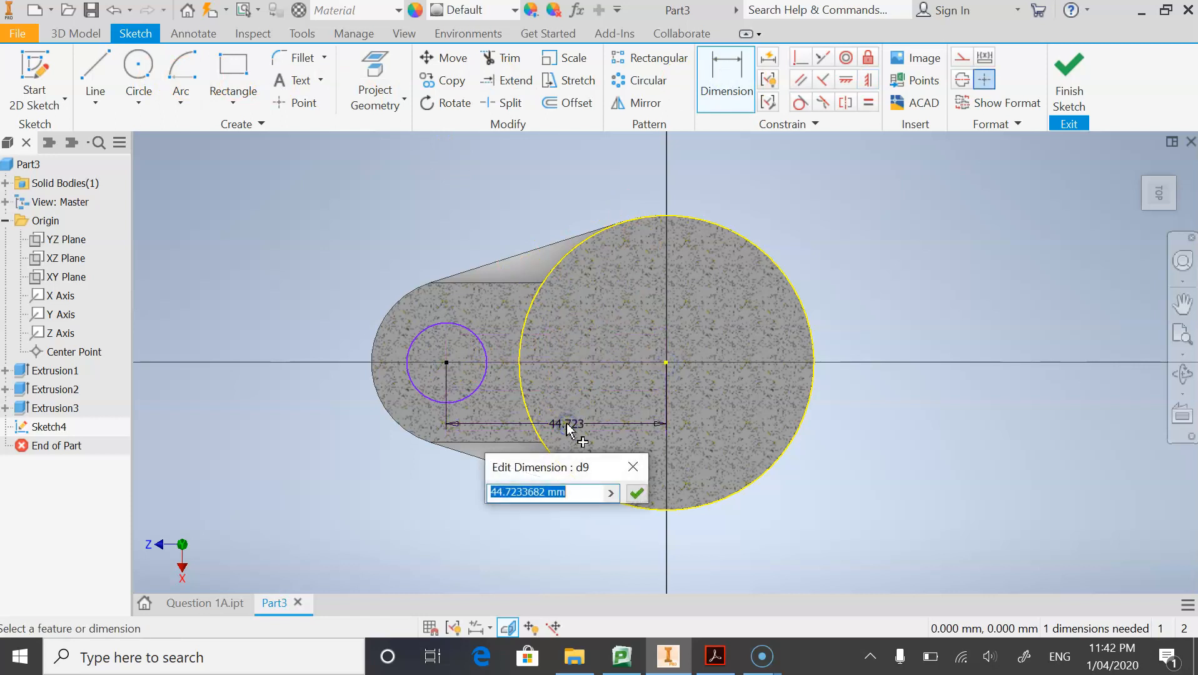
type("43")
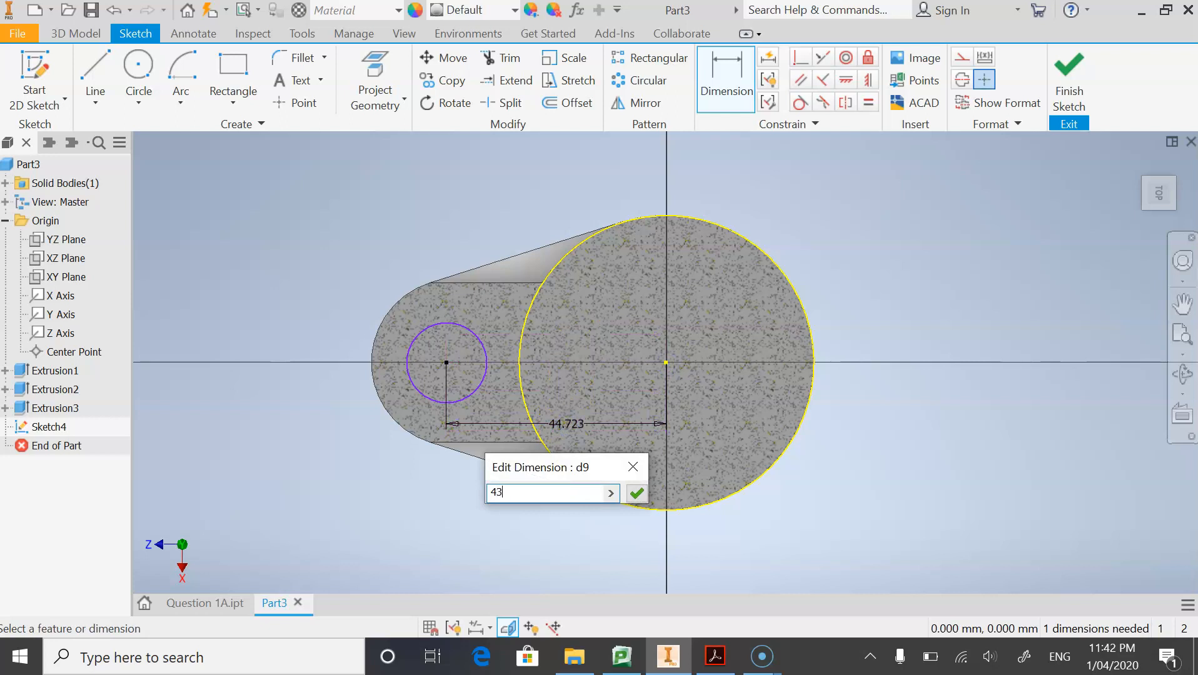
key("Return")
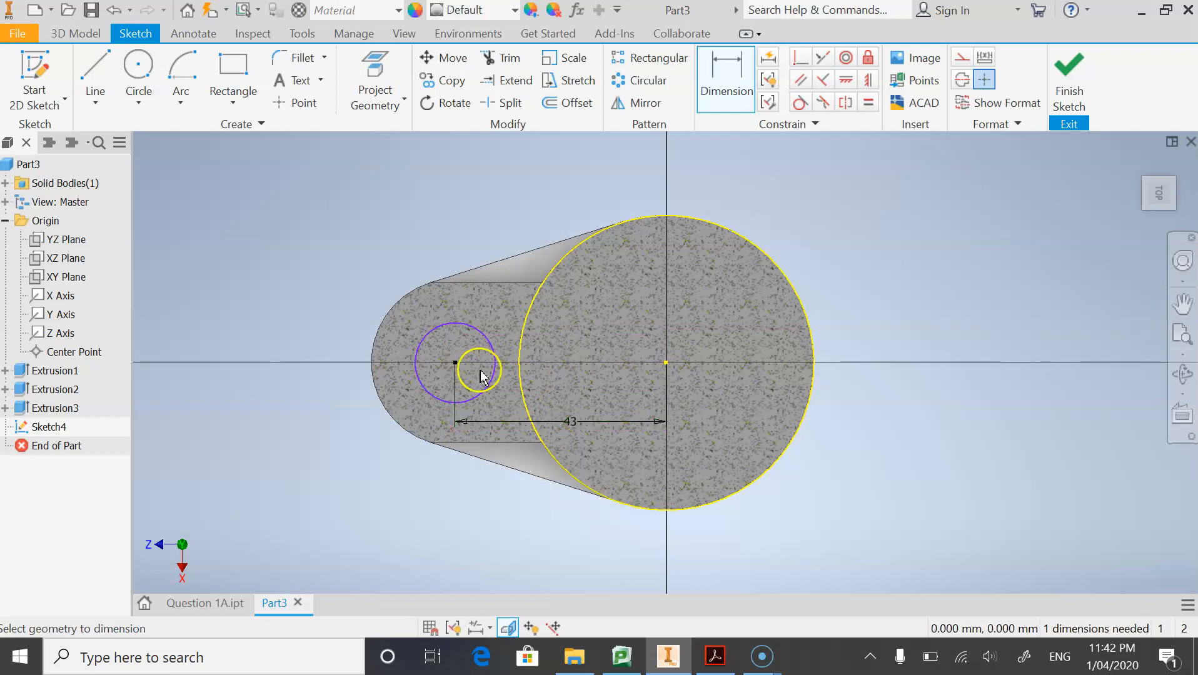
Dimension the lug hole circle's diameter and set it to 18 mm.
left_click(487, 343)
left_click(494, 308)
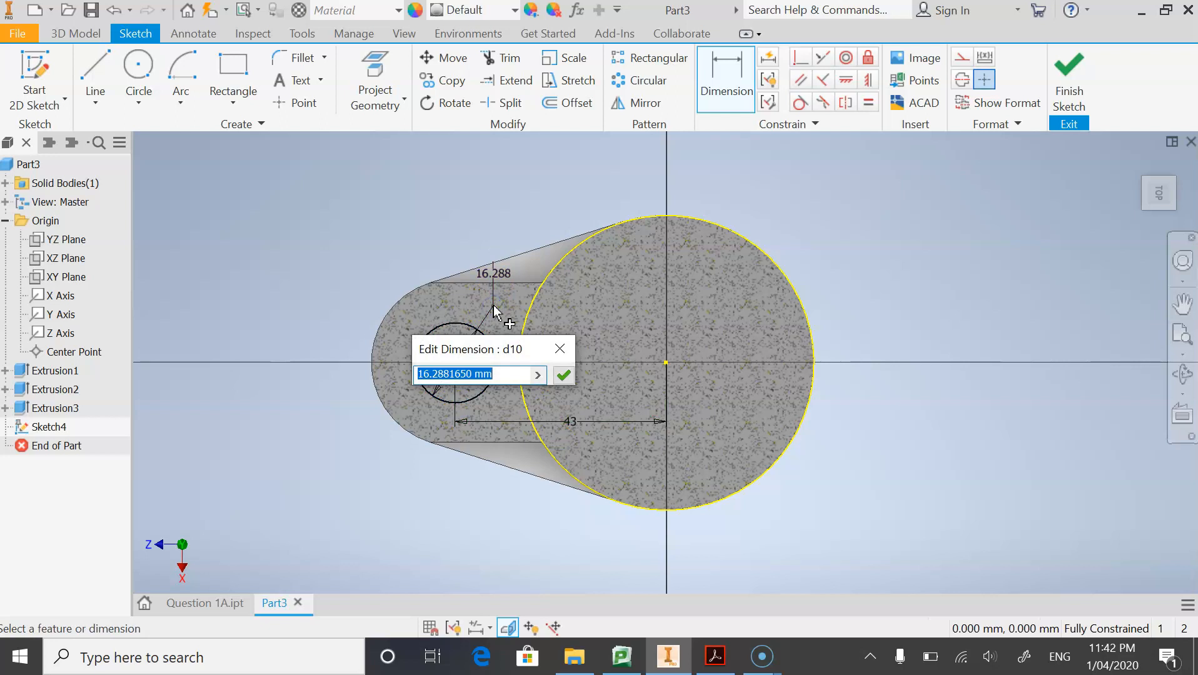
type("18")
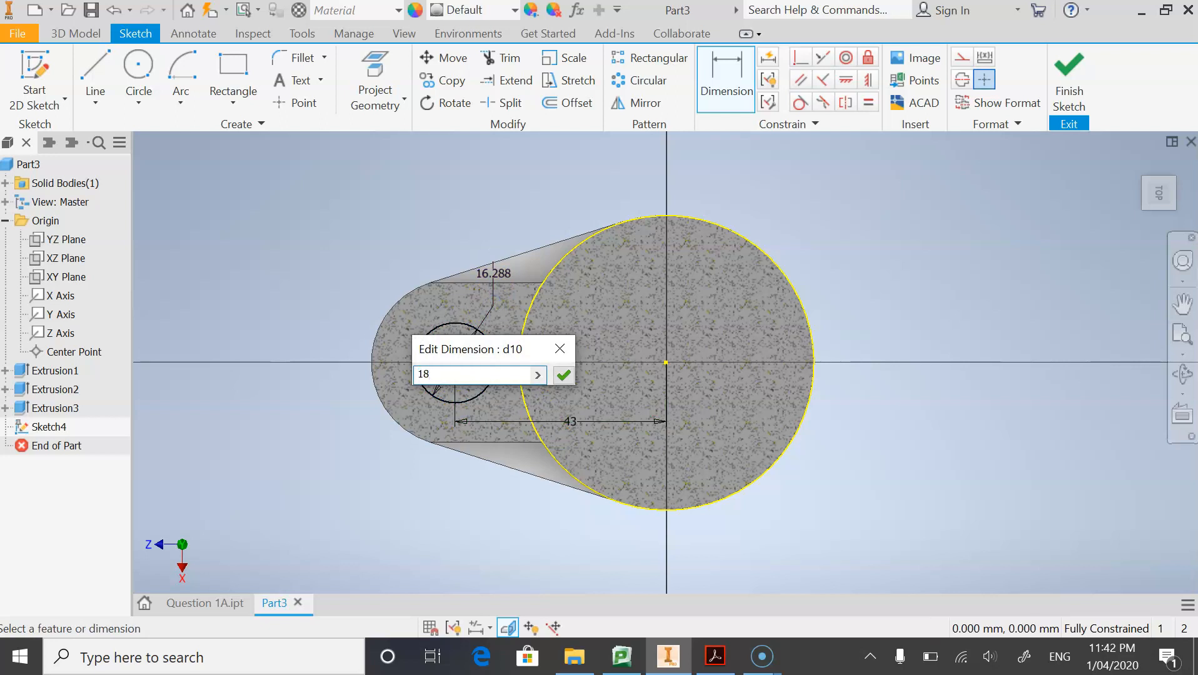
key("Return")
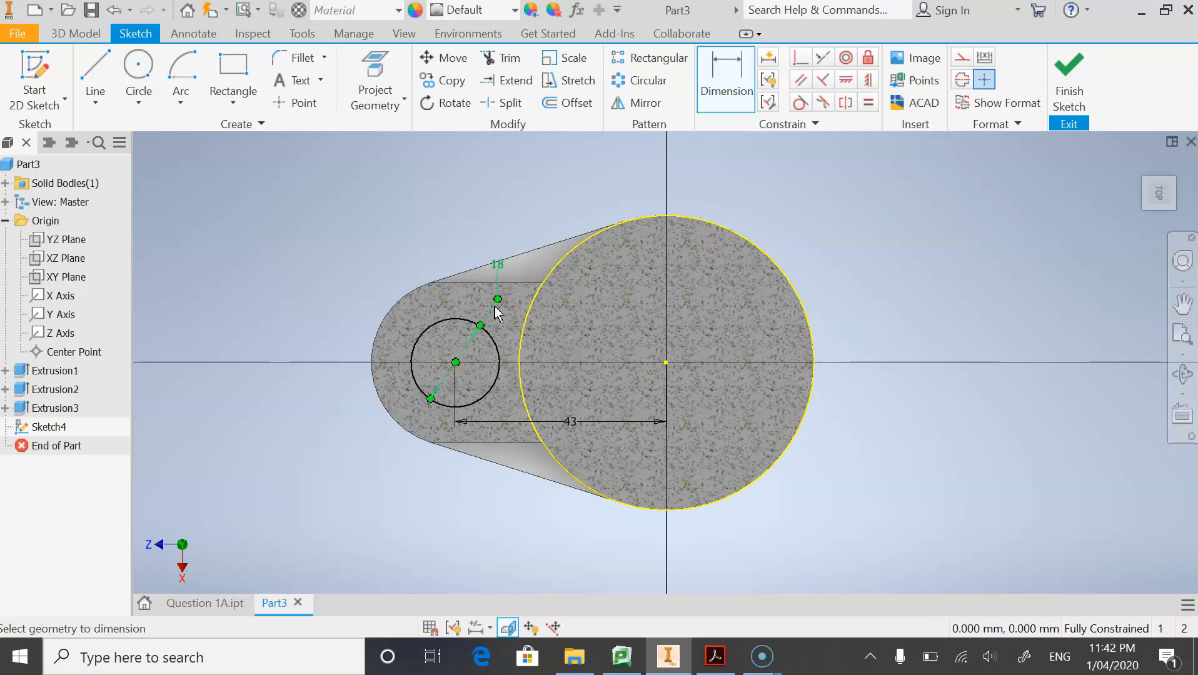
Finish the sketch and cut the 18 mm circle downwards through all of the lug with Extrude.
left_click(1070, 85)
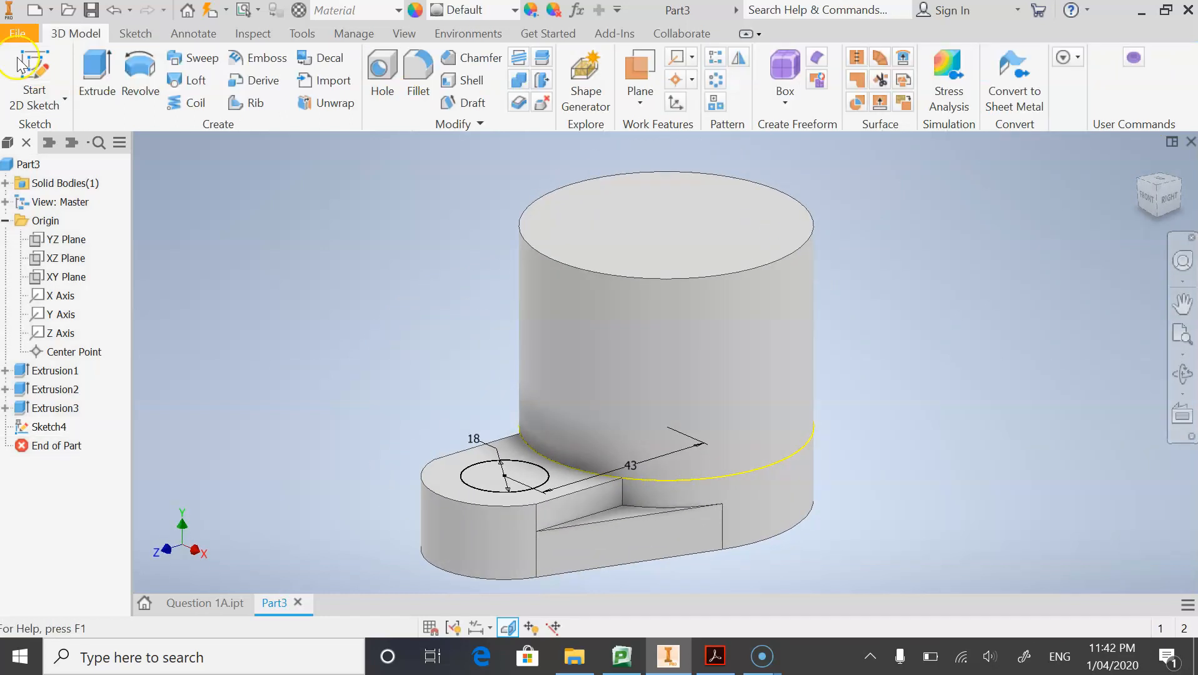
left_click(94, 78)
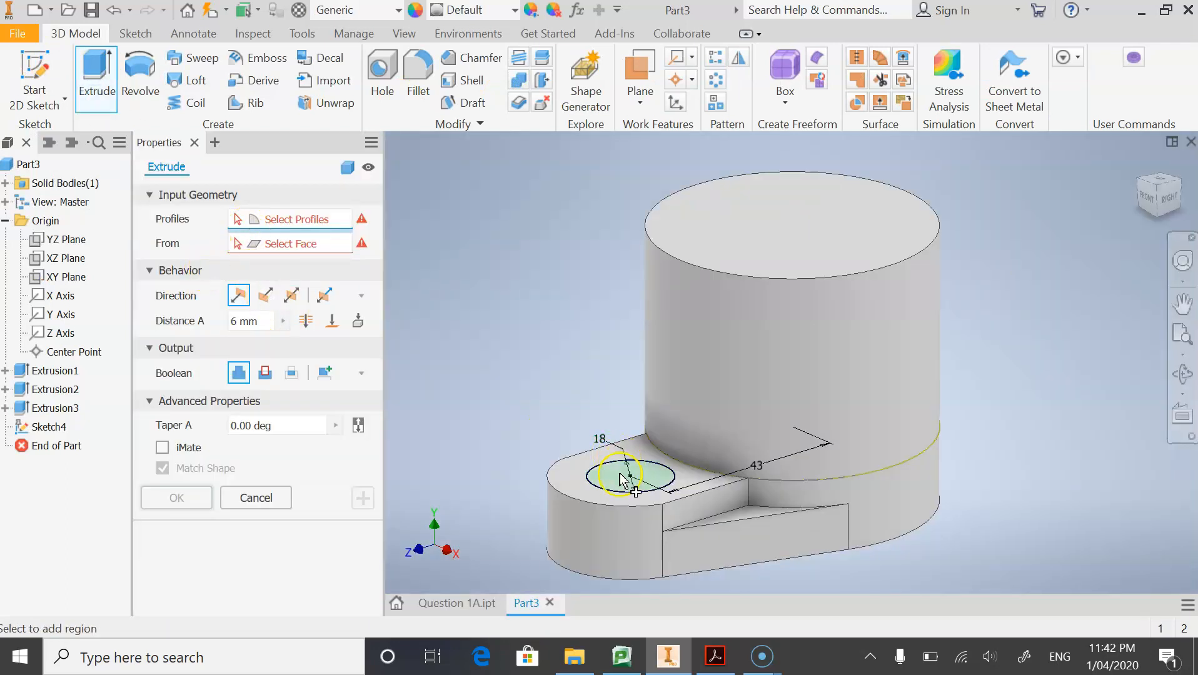
left_click(615, 480)
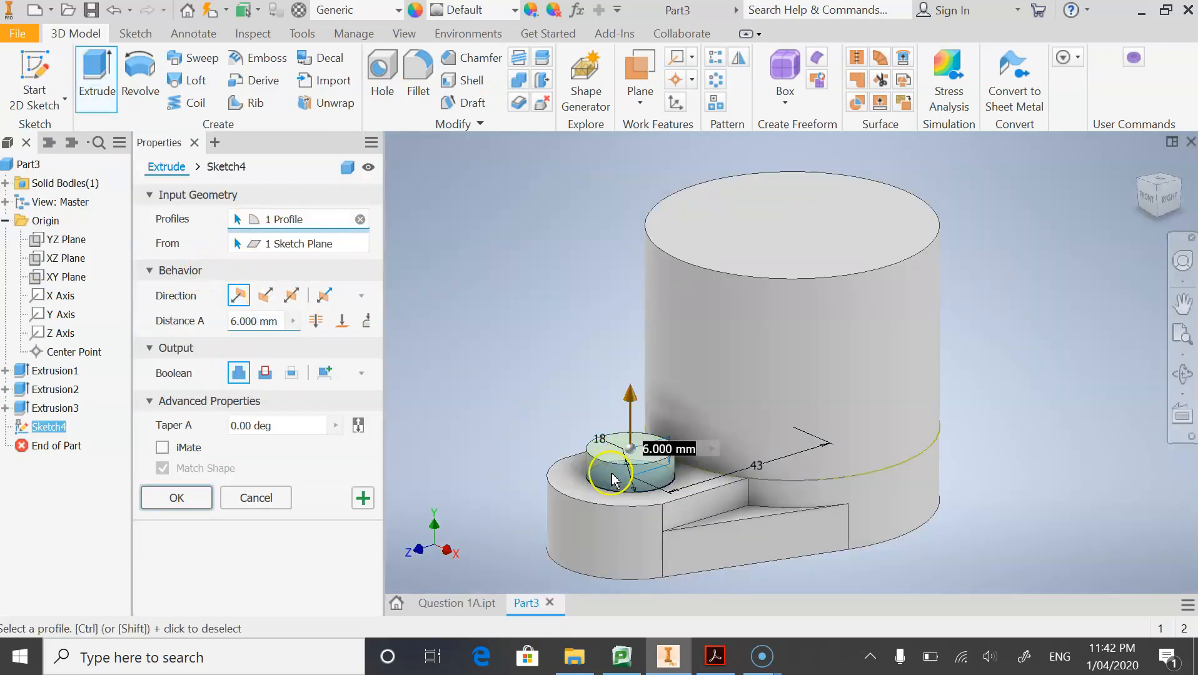
left_click(265, 295)
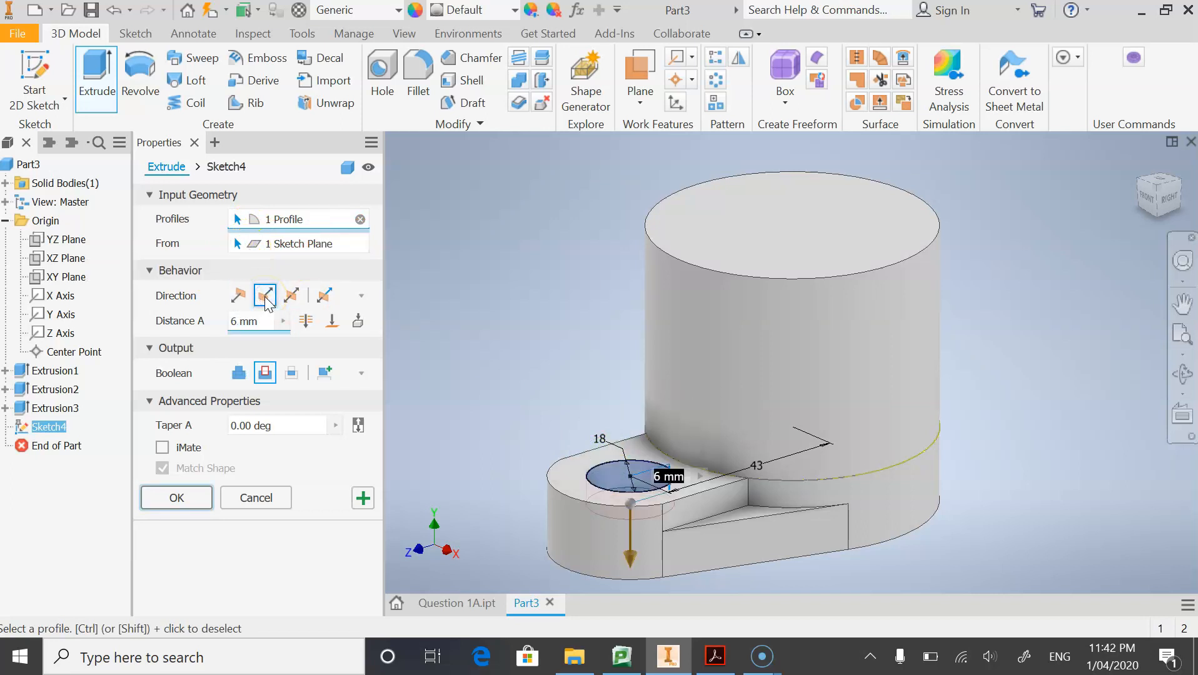
left_click(306, 322)
left_click(195, 504)
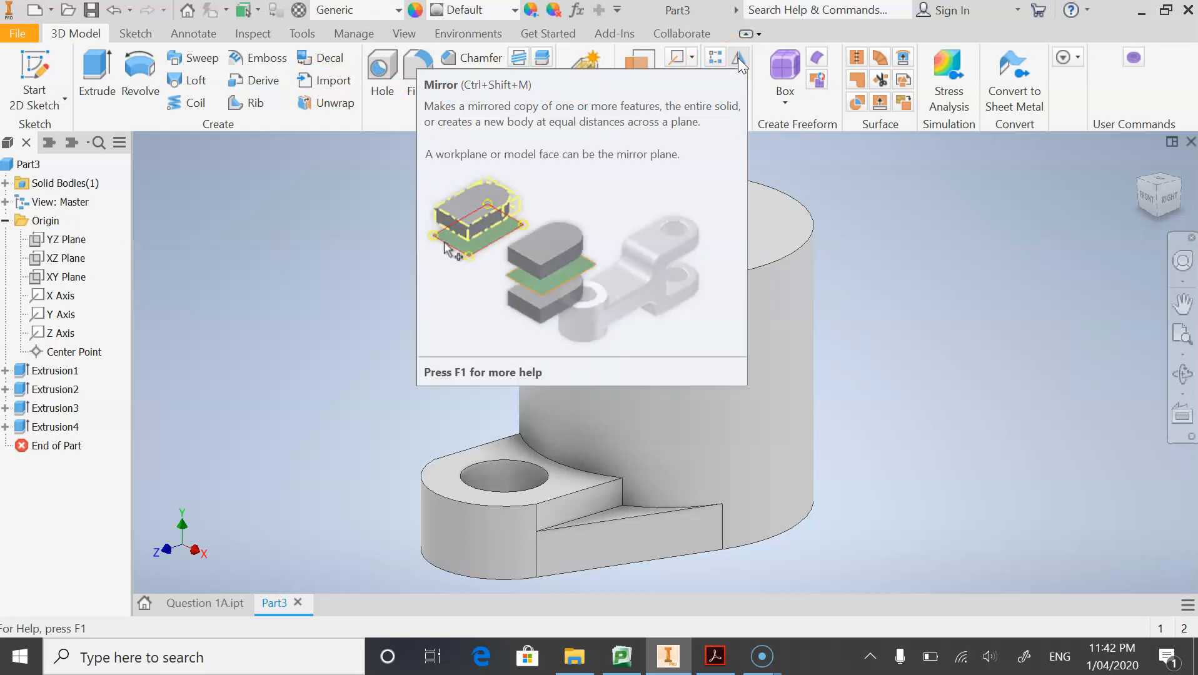
Mirror Extrusion2, Extrusion3 and Extrusion4 about the XY Plane to create the opposite lug with its hole.
left_click(738, 57)
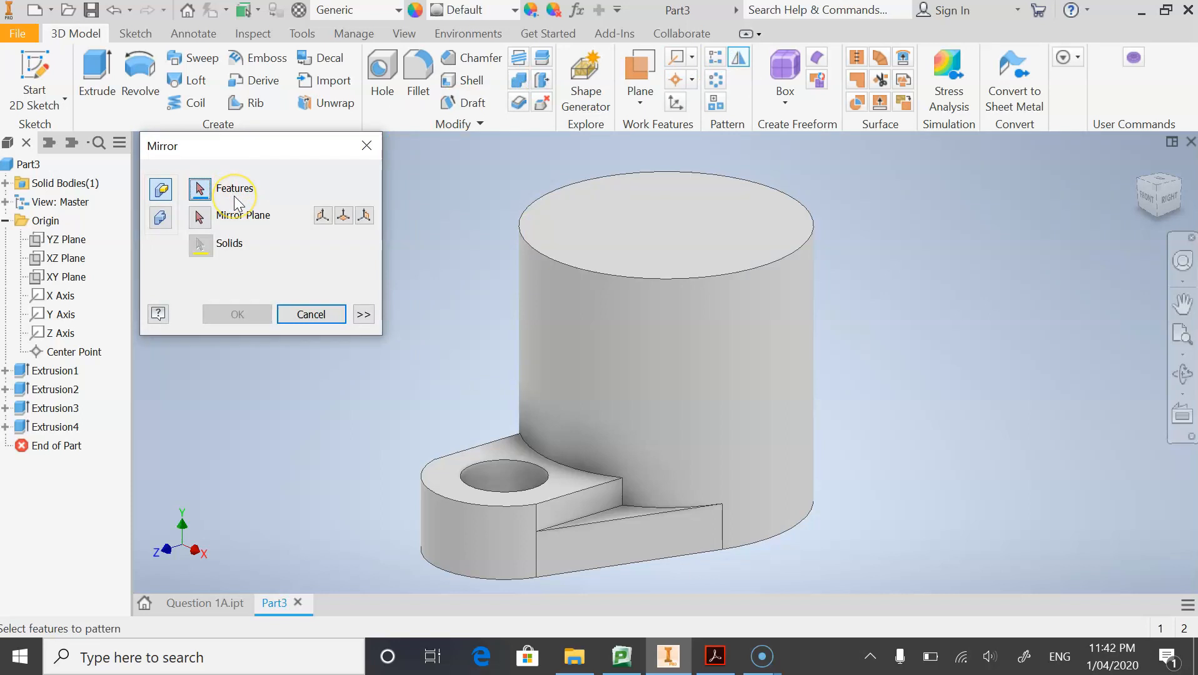
left_click(67, 390)
left_click(65, 411)
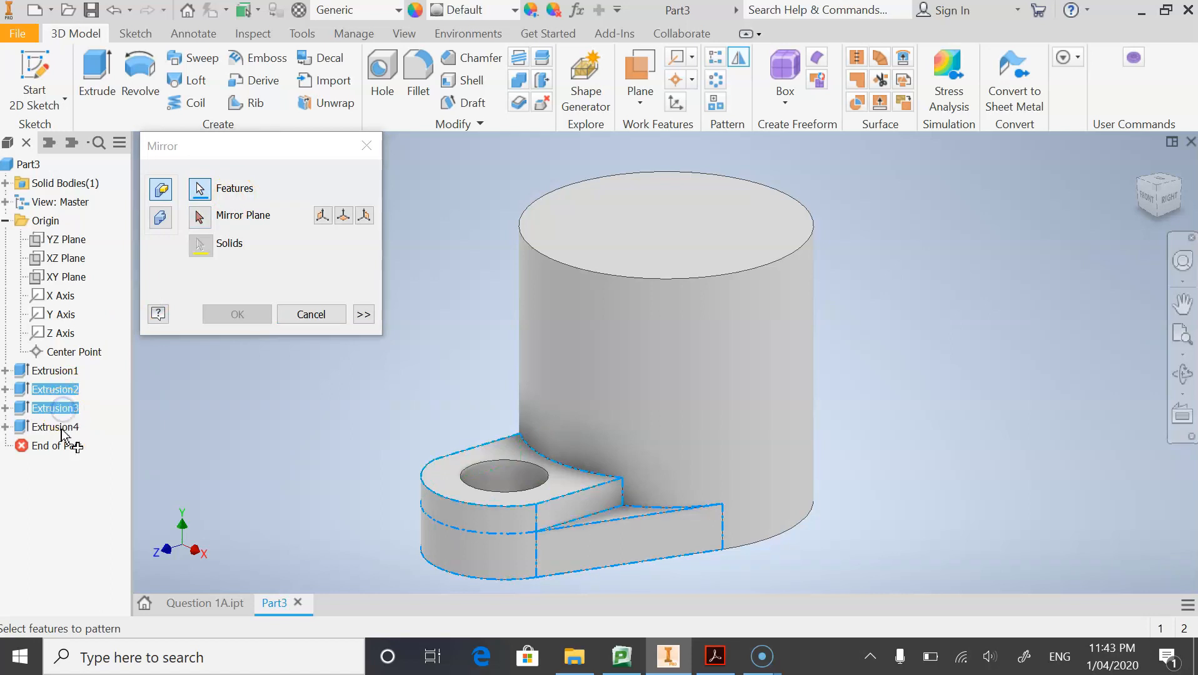
left_click(62, 430)
left_click(208, 219)
left_click(65, 278)
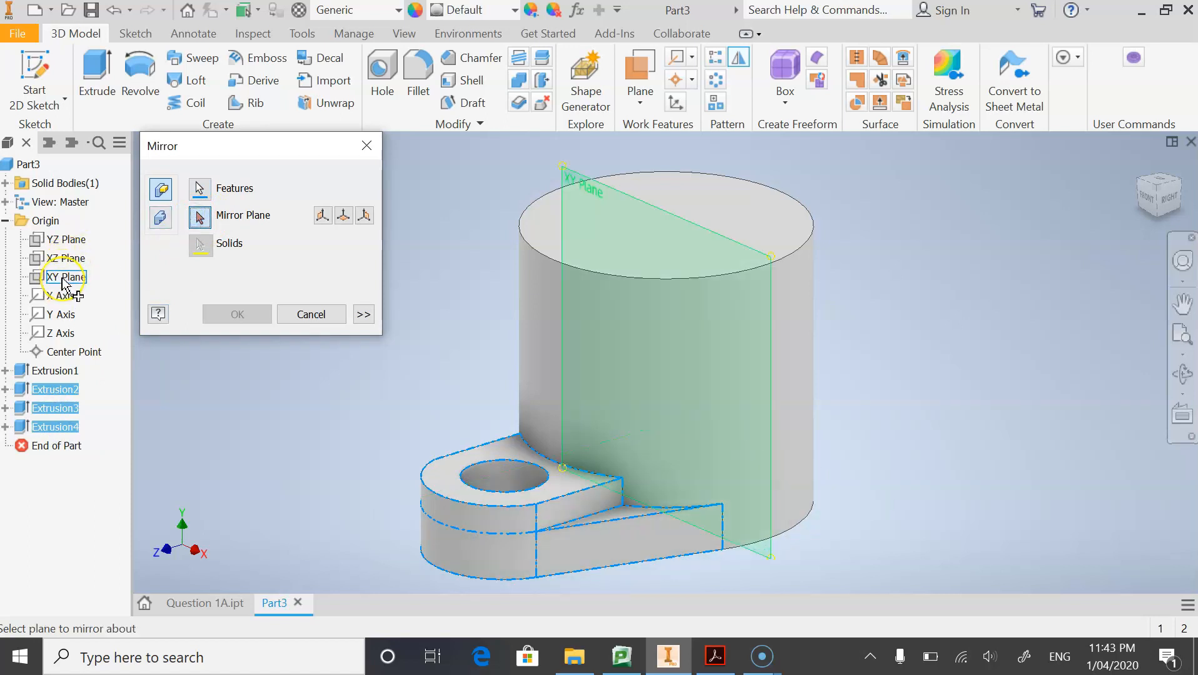
left_click(64, 281)
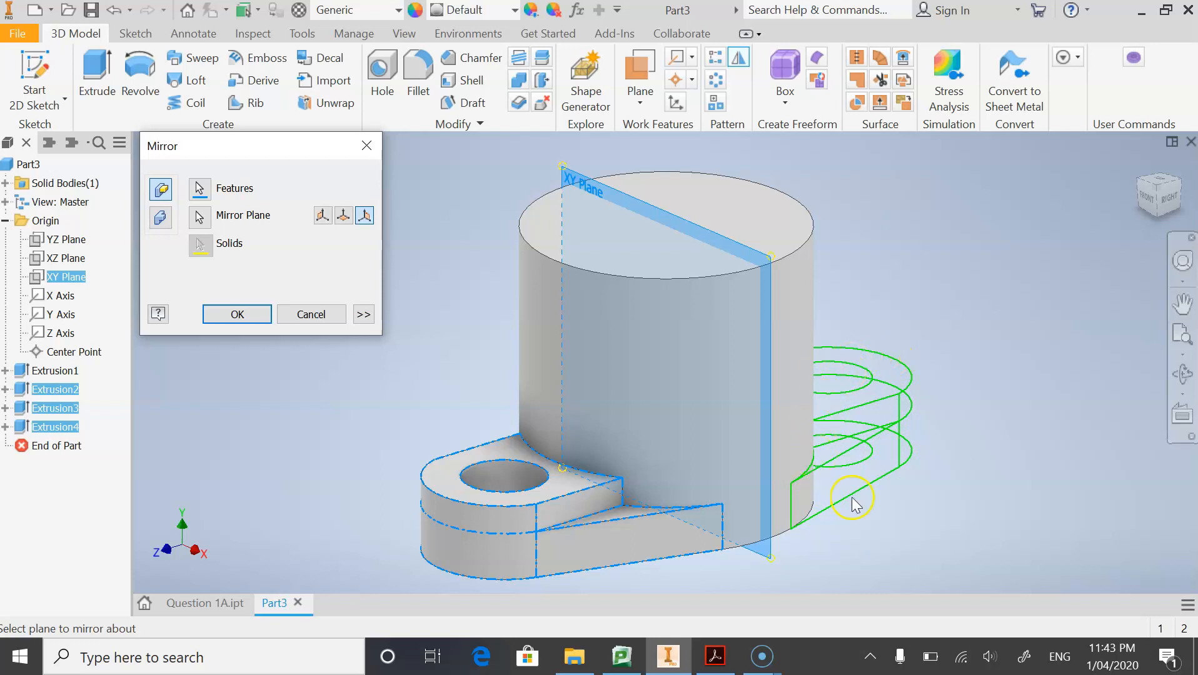
left_click(232, 313)
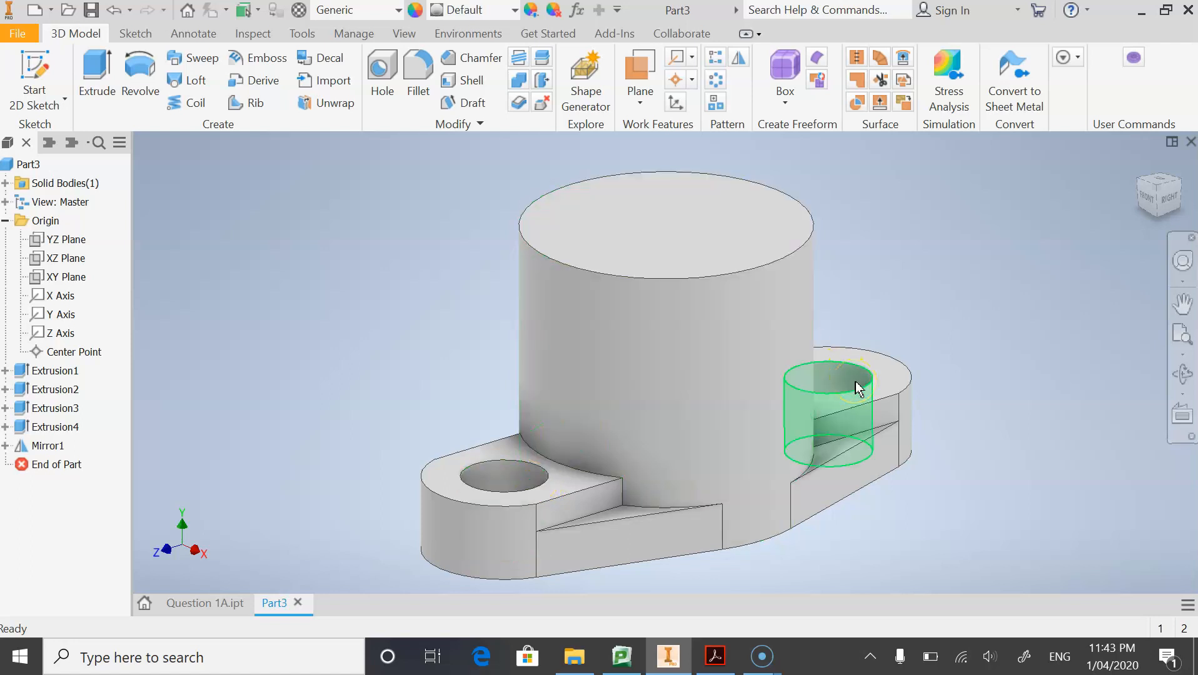
Edit Sketch4 of the lug hole cut, set the circle's diameter to 20 mm and finish the sketch.
mouse_move(855, 382)
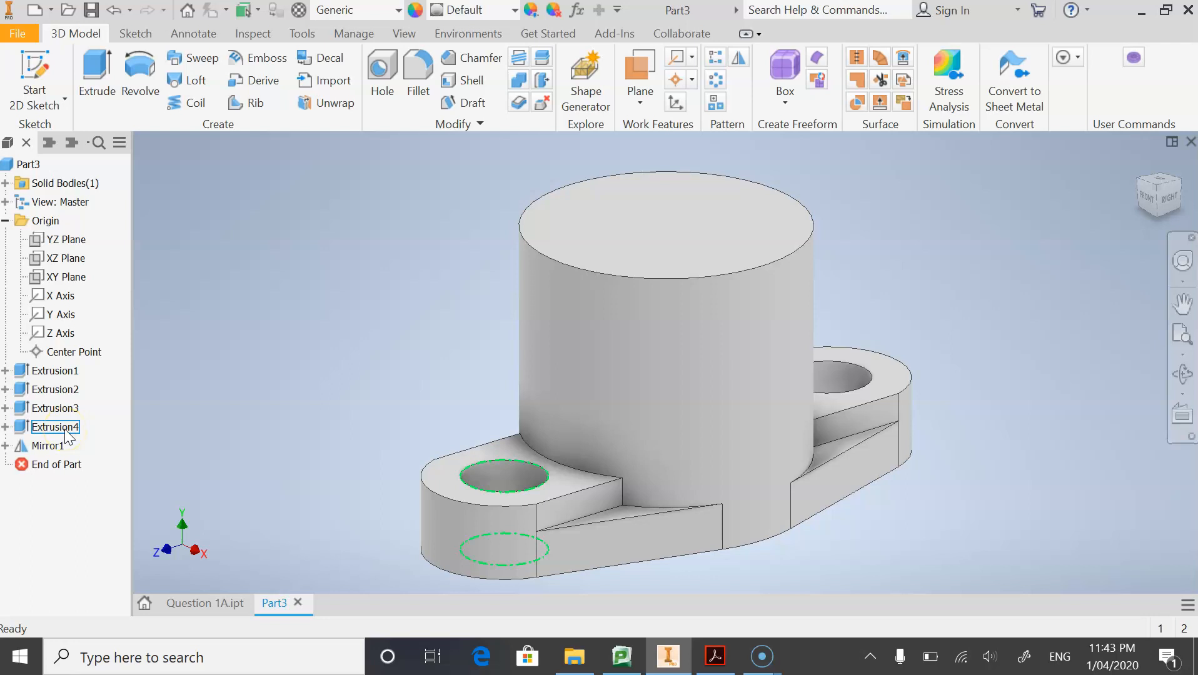
left_click(5, 427)
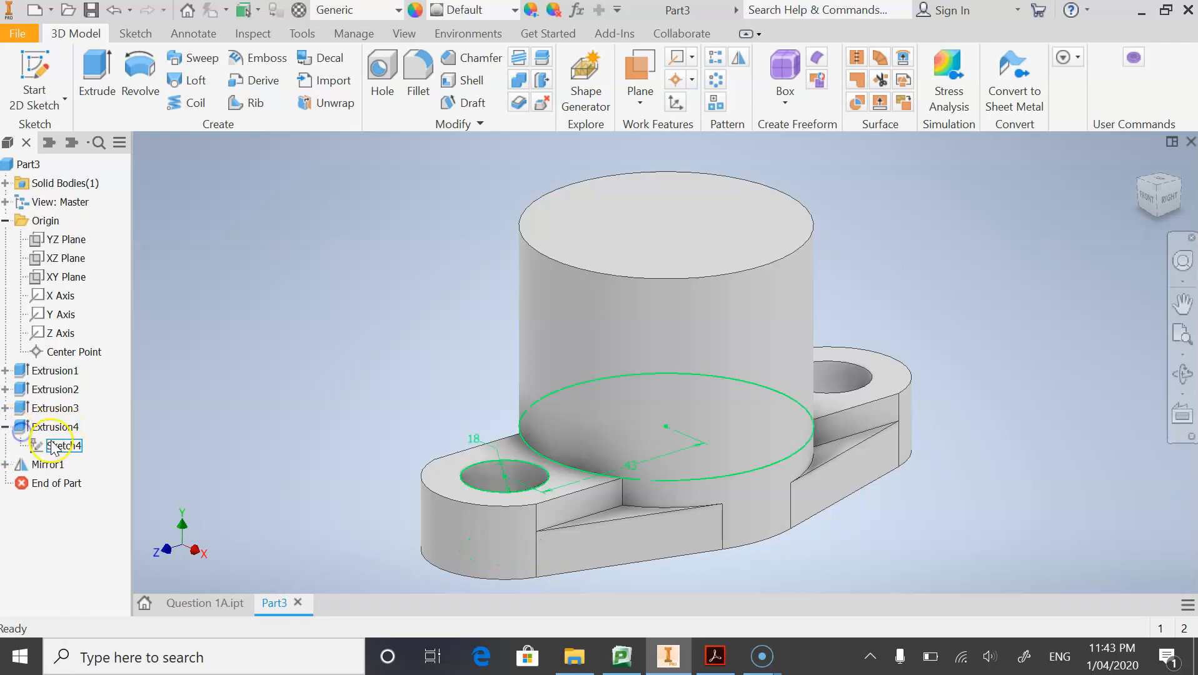
left_click(63, 446)
right_click(55, 449)
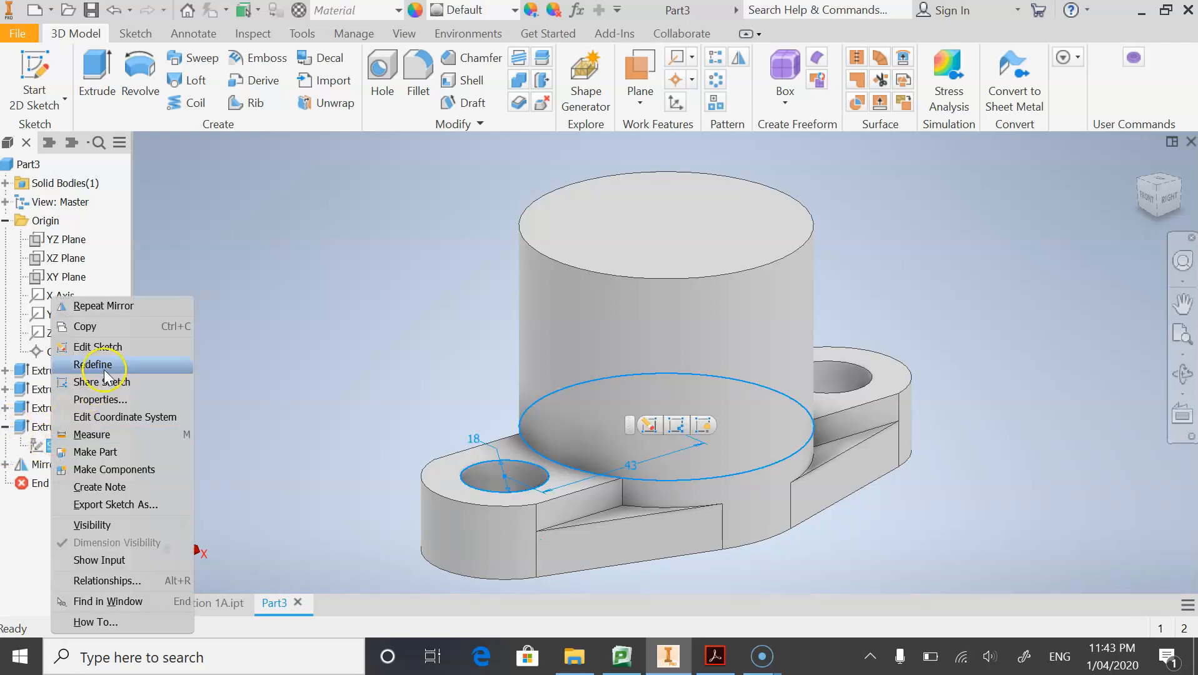
left_click(99, 347)
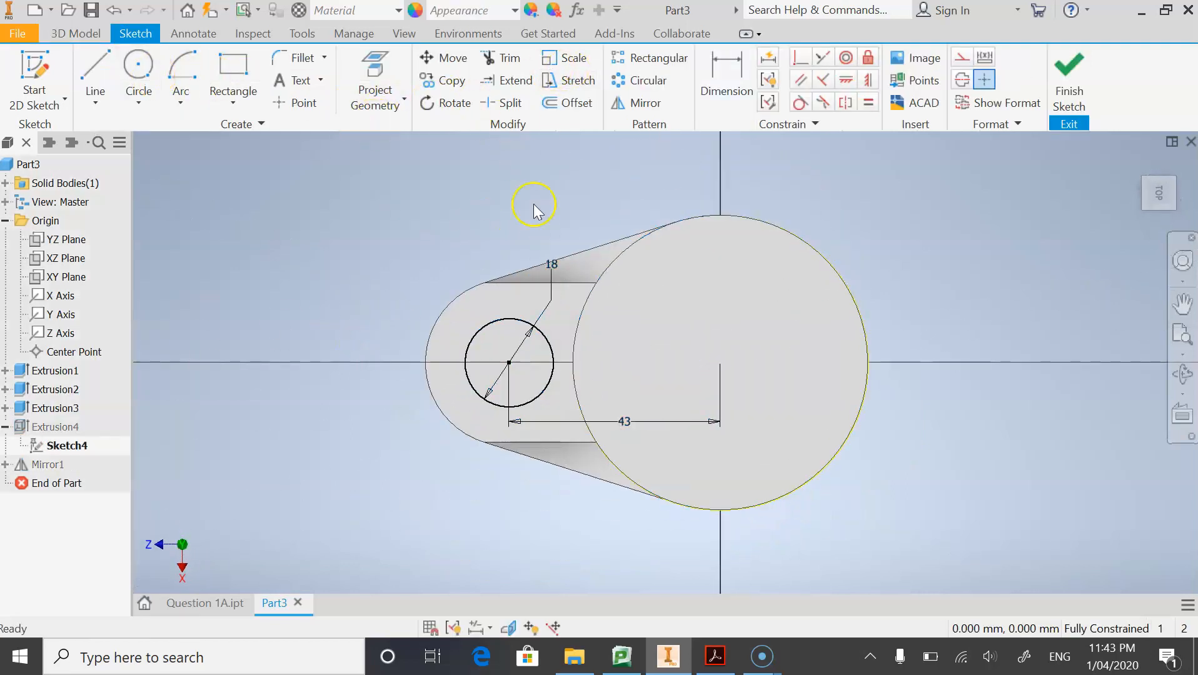
double_click(554, 265)
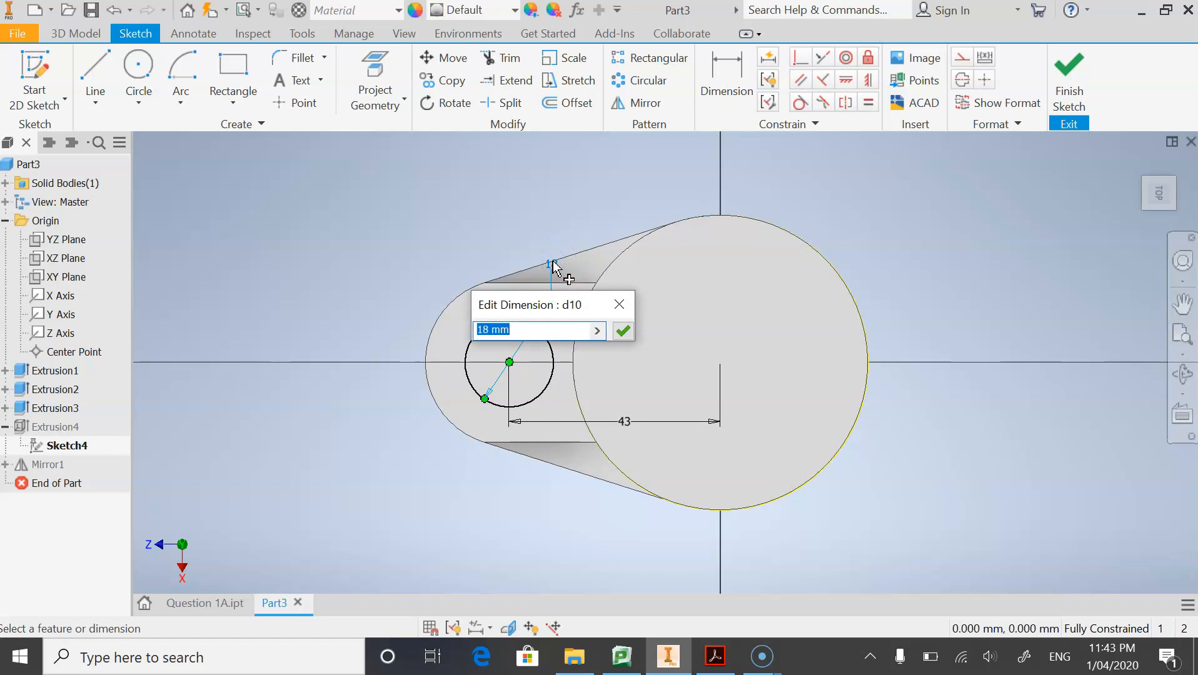
key("Return")
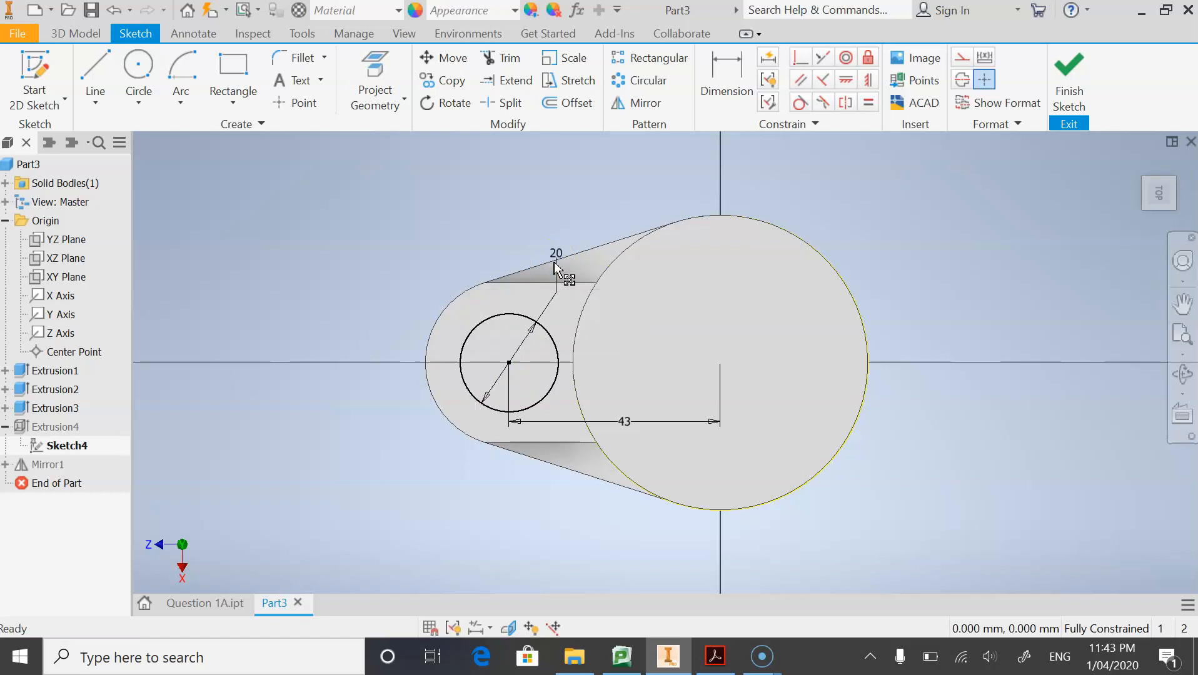
left_click(1067, 77)
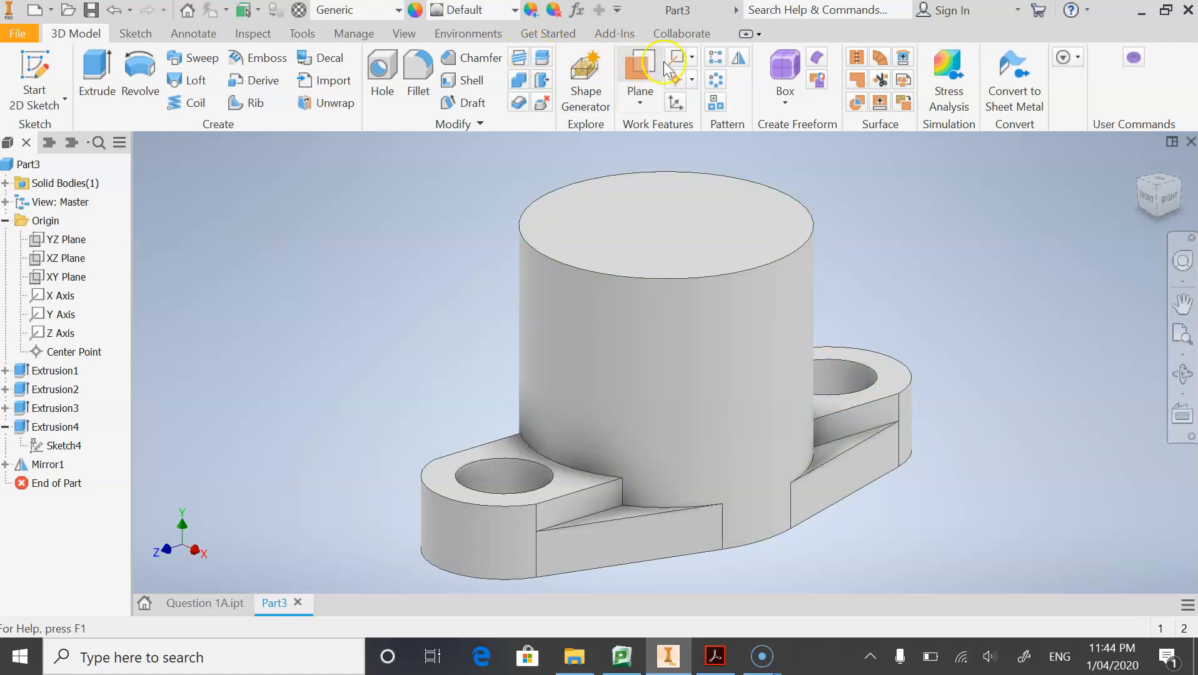
Reopen Sketch4, set the lug hole's diameter to 18 mm and finish the sketch.
right_click(61, 445)
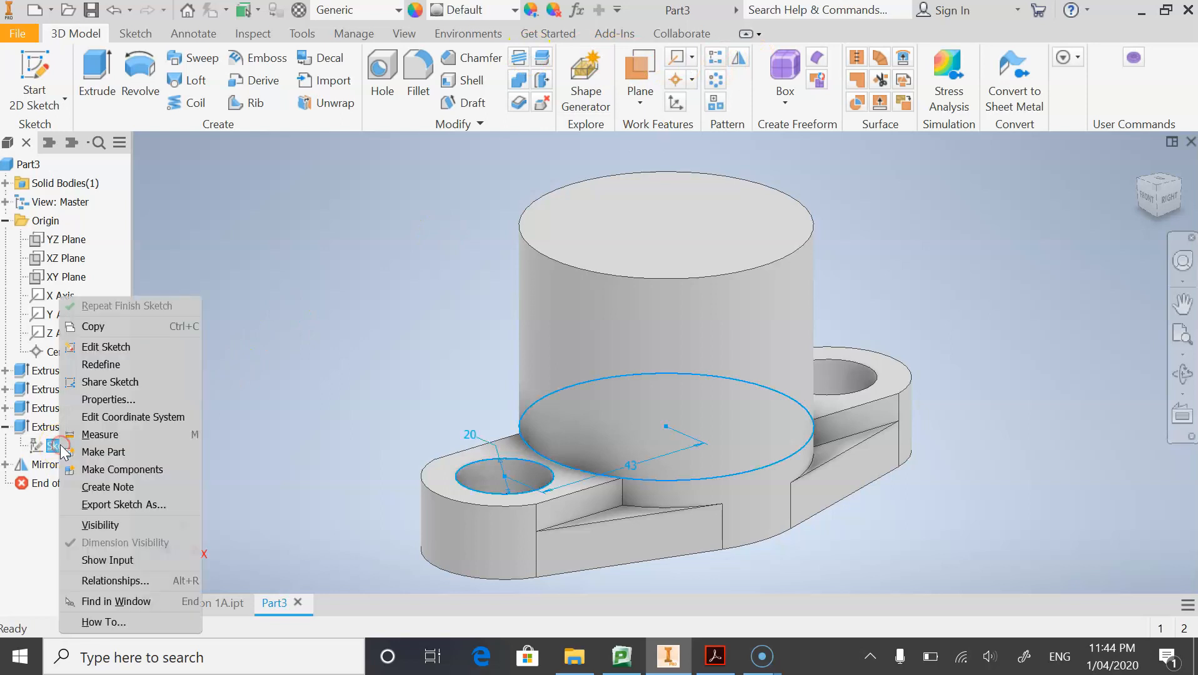
left_click(114, 347)
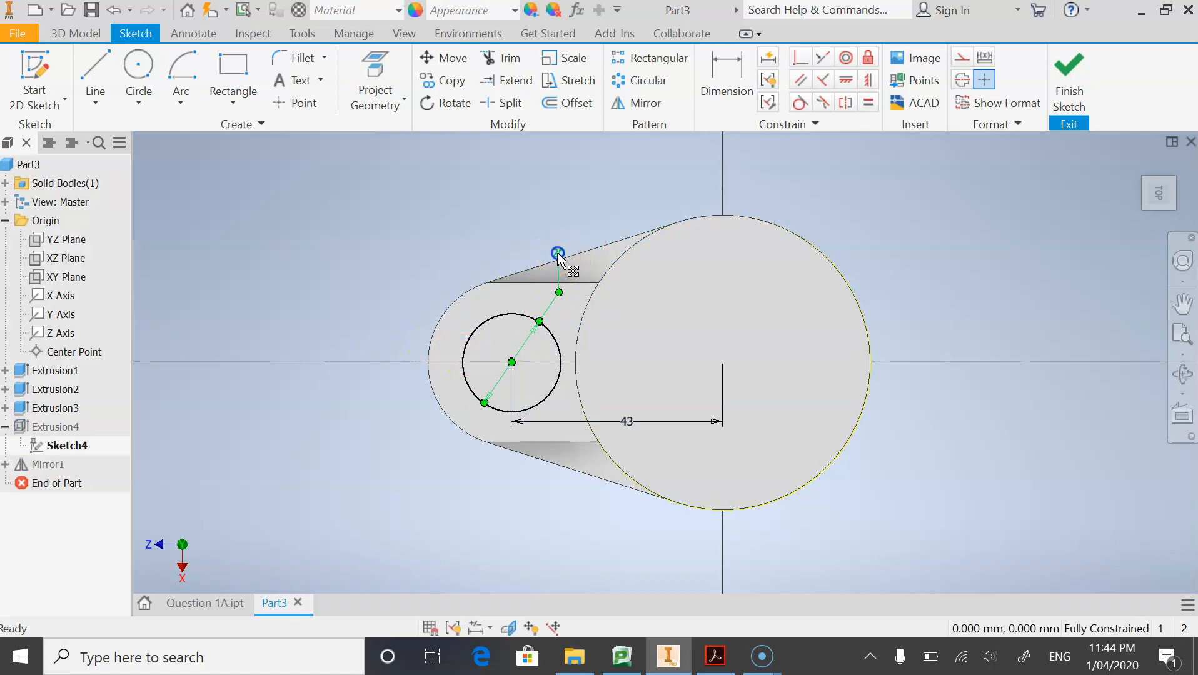
double_click(557, 253)
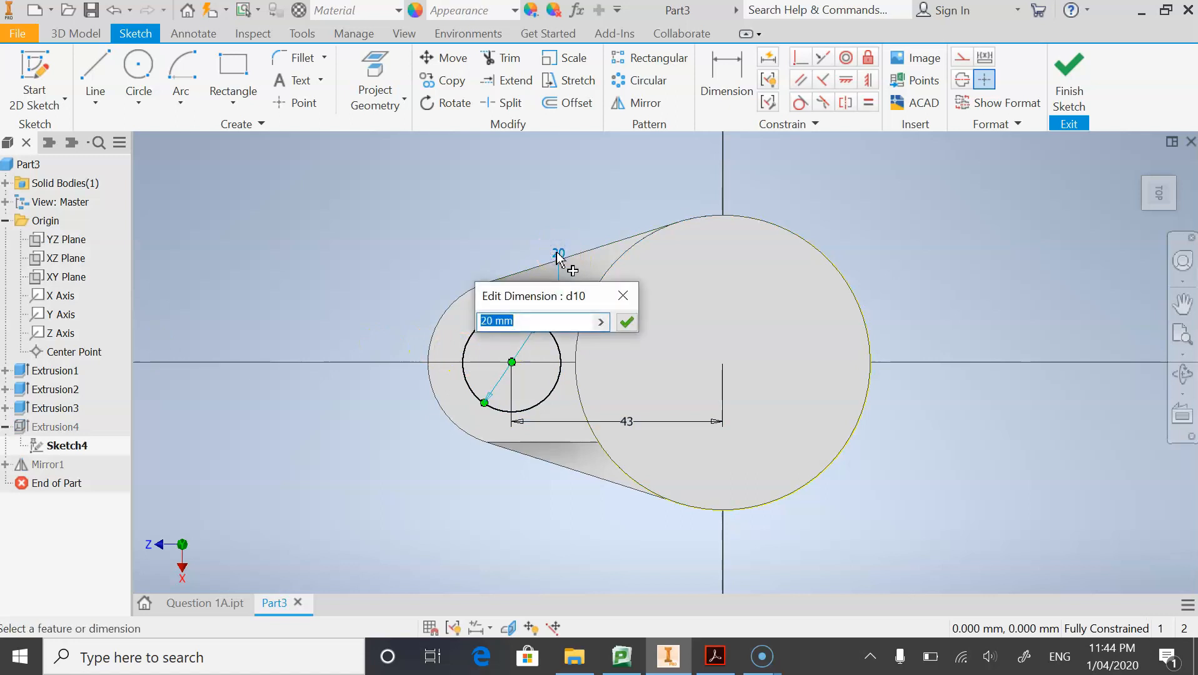
type("18")
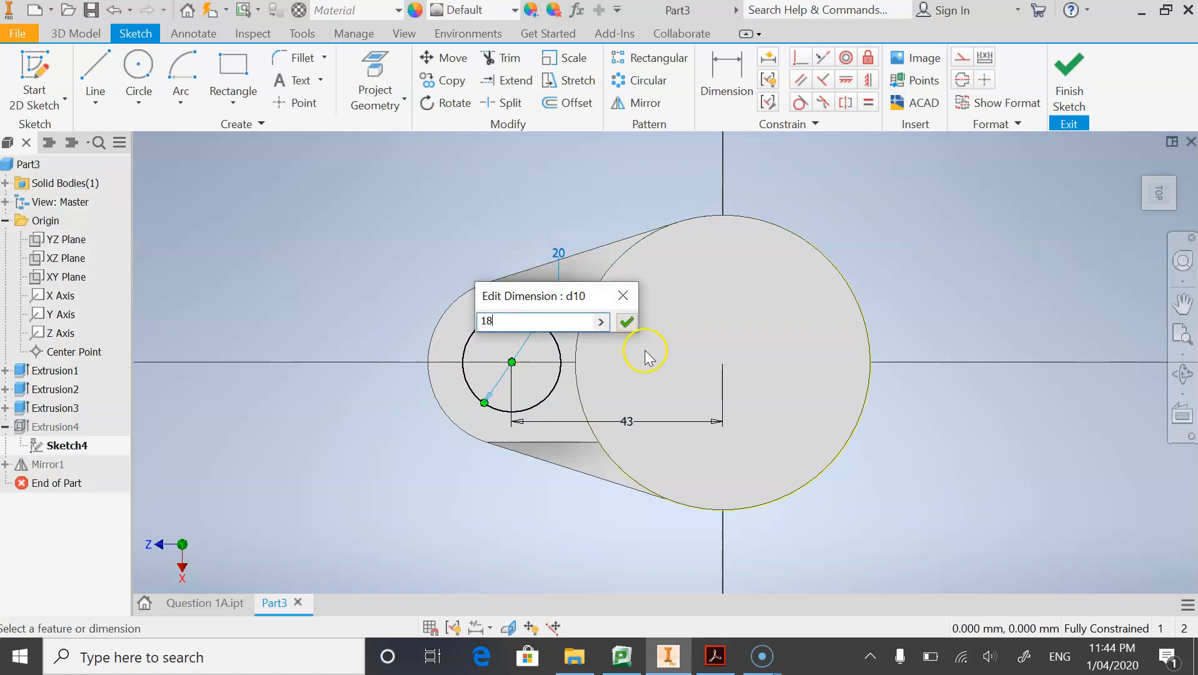
left_click(626, 322)
left_click(1069, 76)
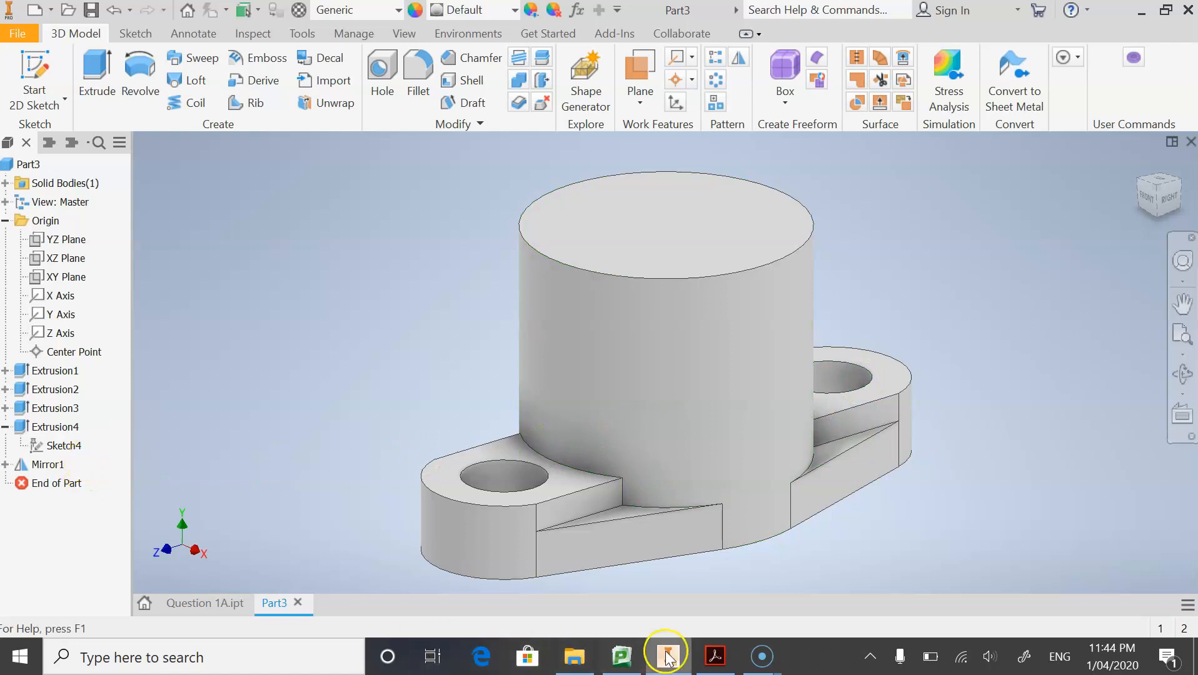
Check the cylinder's bore dimensions in the PDF drawing, return to Inventor and start a 2D sketch on the cylinder's top face.
left_click(711, 653)
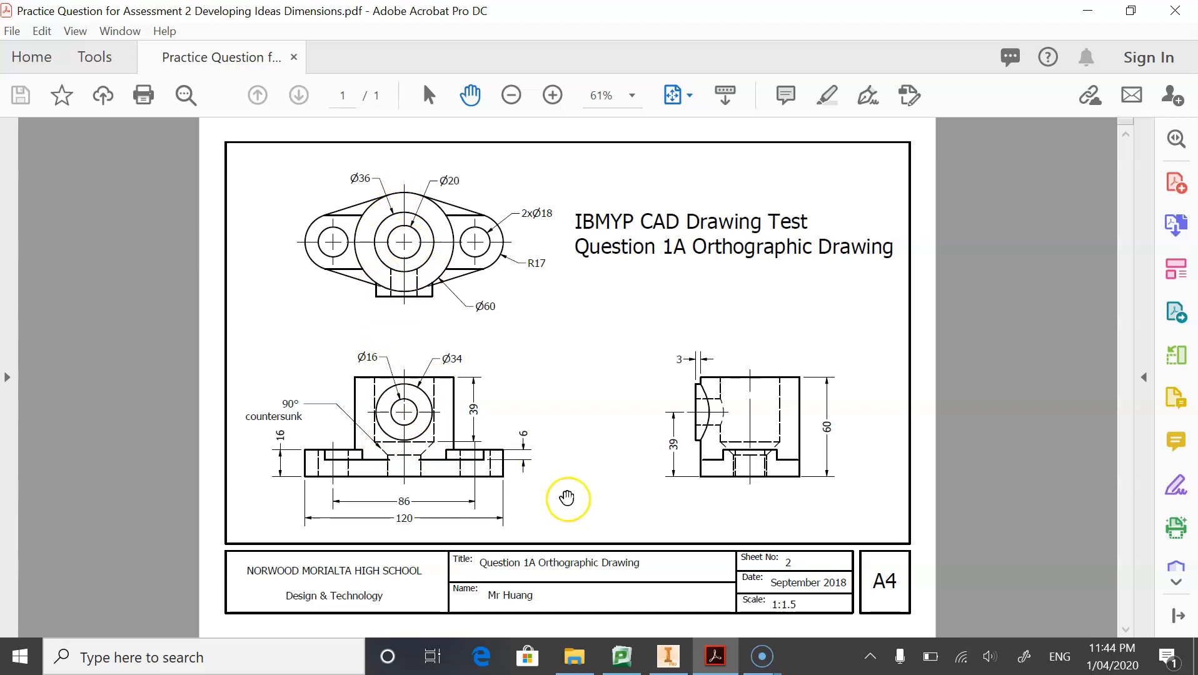
left_click(667, 656)
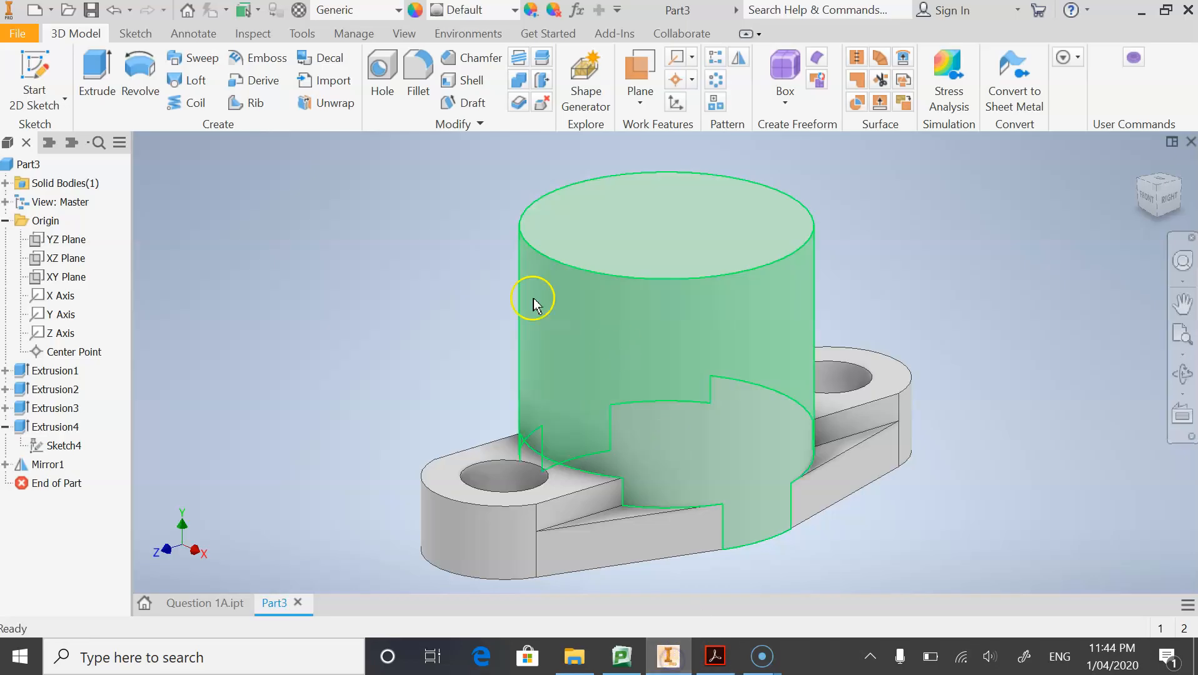
left_click(39, 71)
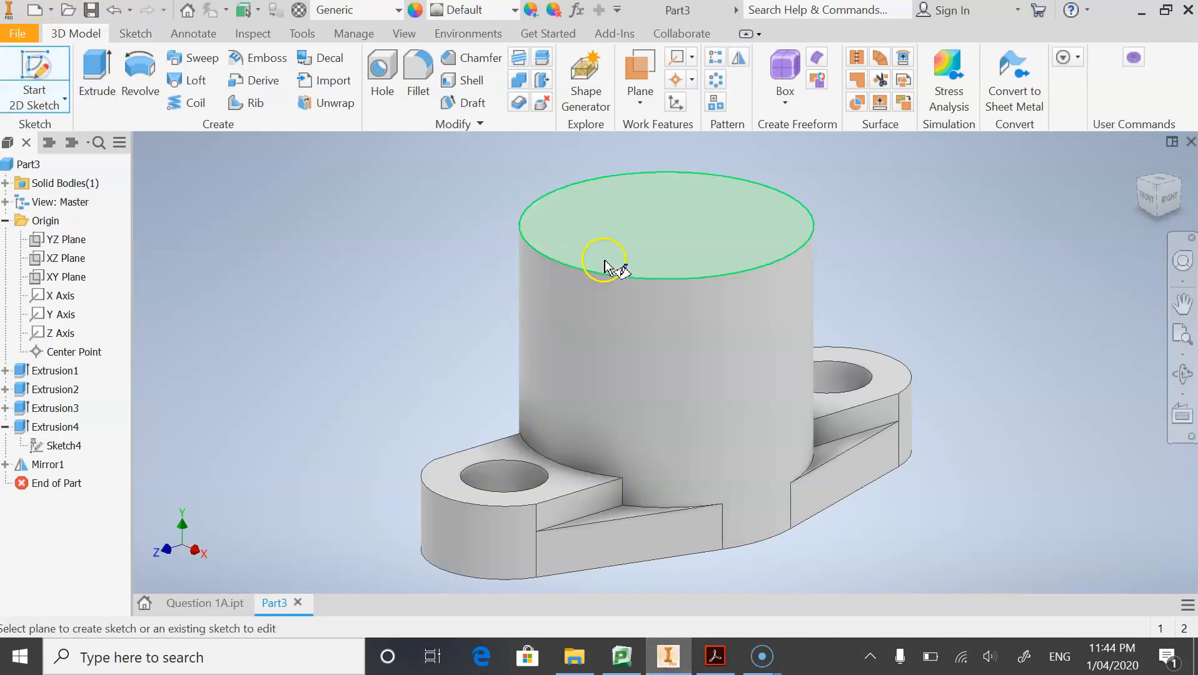
left_click(661, 252)
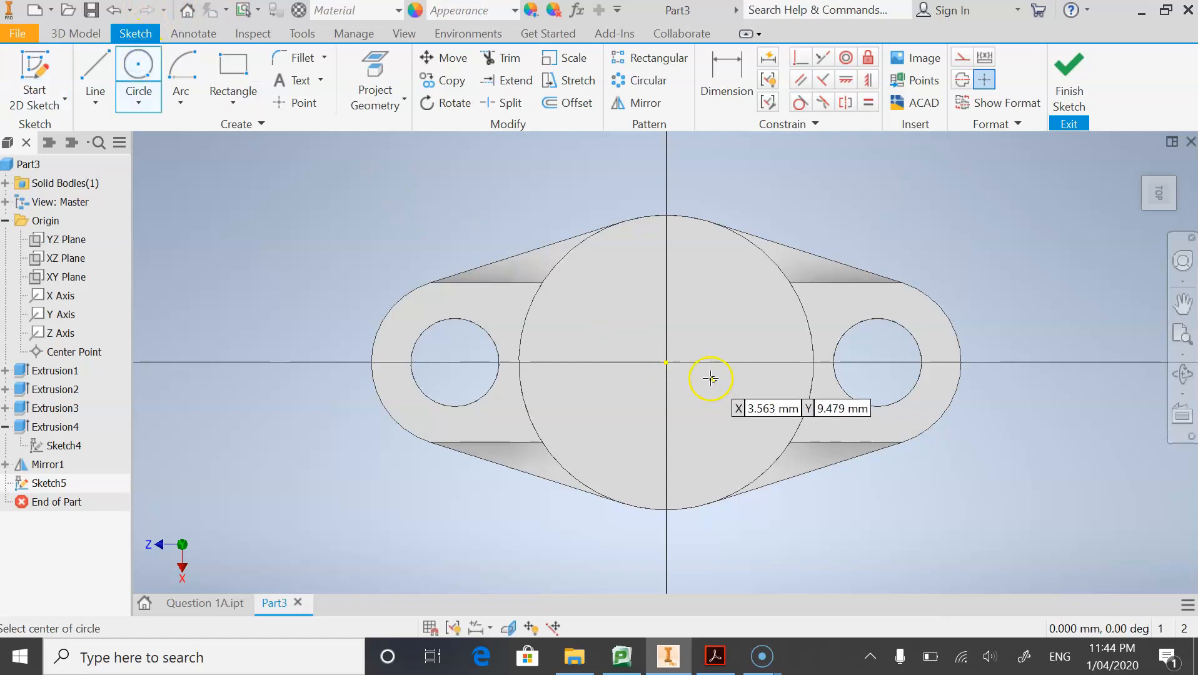
Sketch a circle centred on the cylinder's top face and dimension its diameter to 36 mm.
left_click(666, 363)
left_click(700, 316)
left_click(731, 84)
left_click(691, 331)
left_click(724, 294)
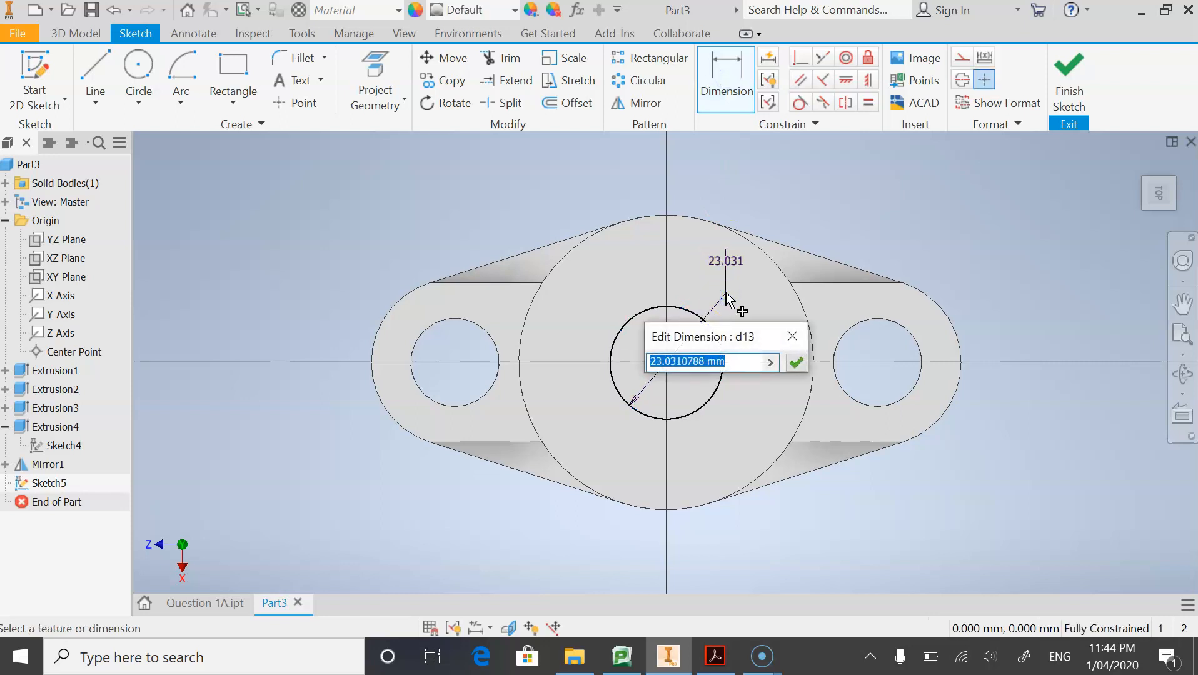
type("36")
key("Return")
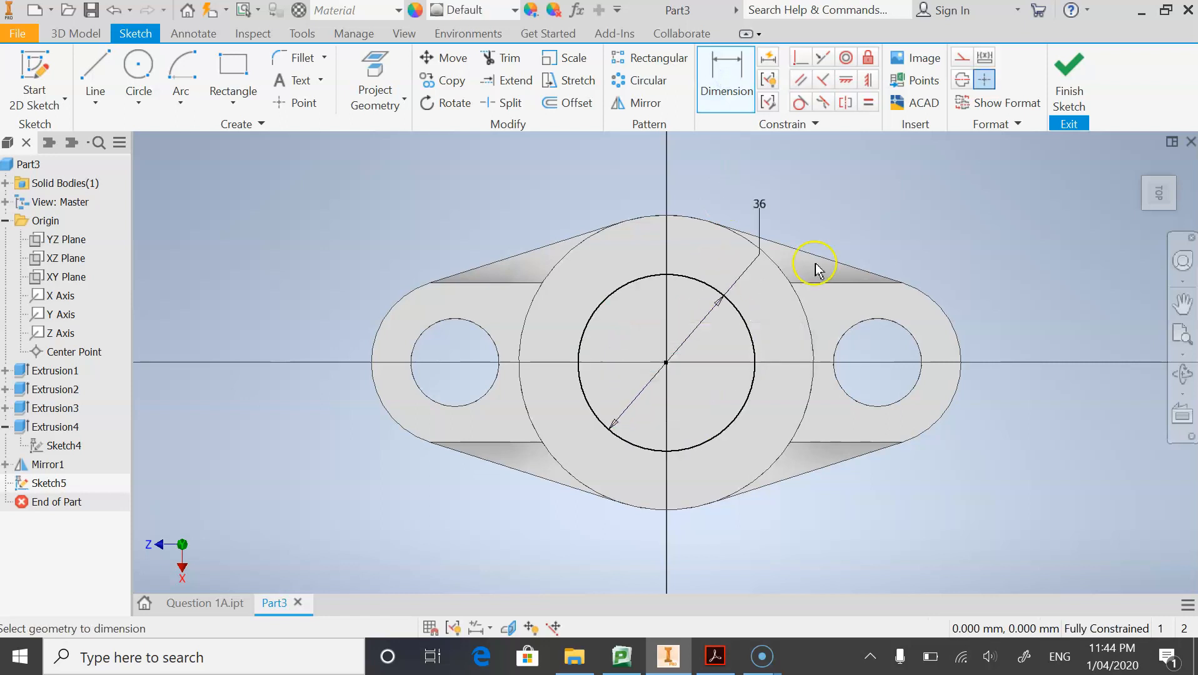
Finish the sketch, check the bore depth in the PDF drawing and extrude-cut the 36 mm circle 39 mm down into the cylinder.
left_click(1062, 85)
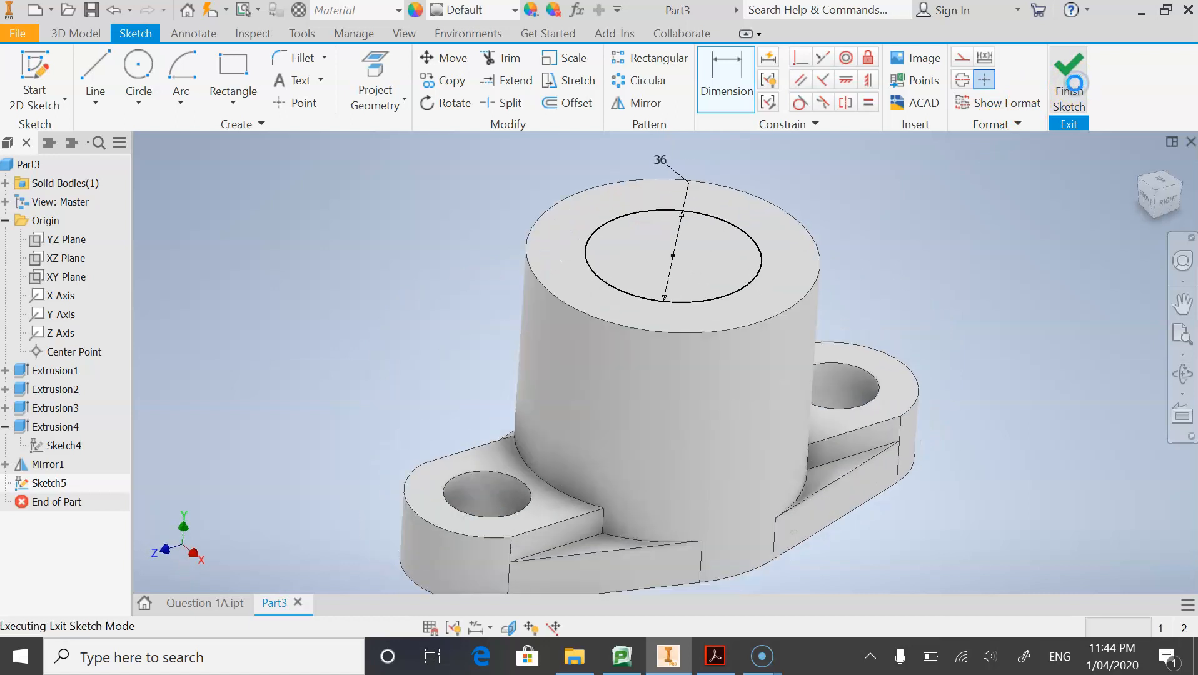
left_click(95, 81)
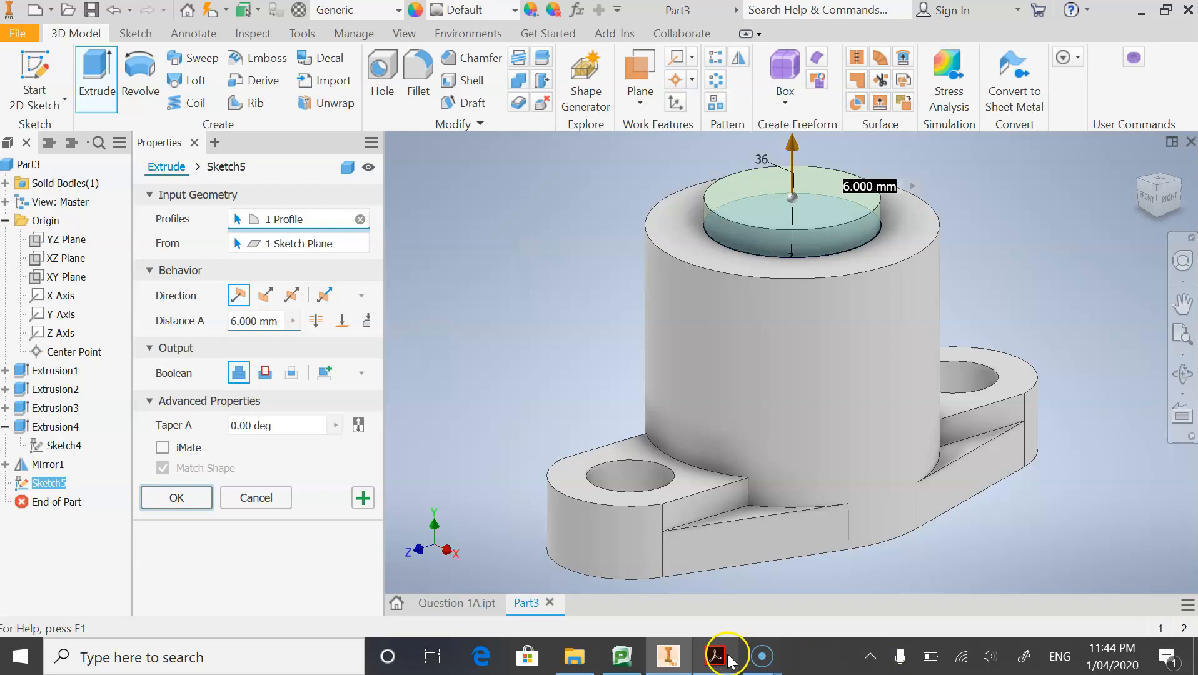
left_click(725, 658)
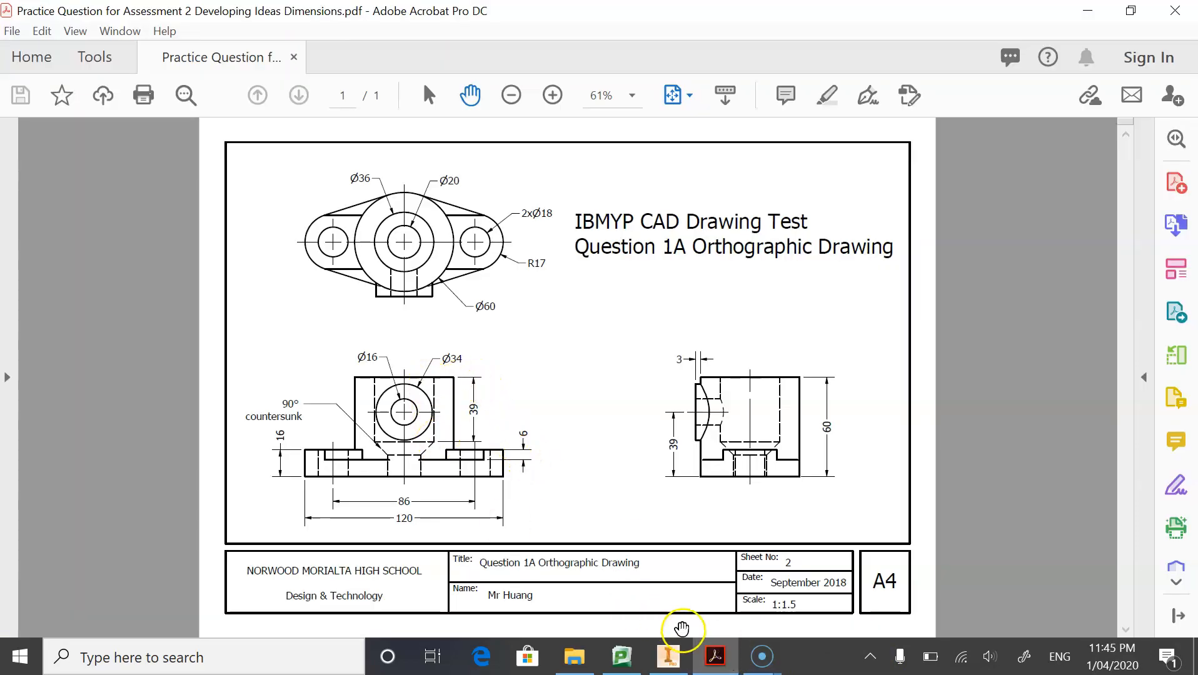
left_click(667, 657)
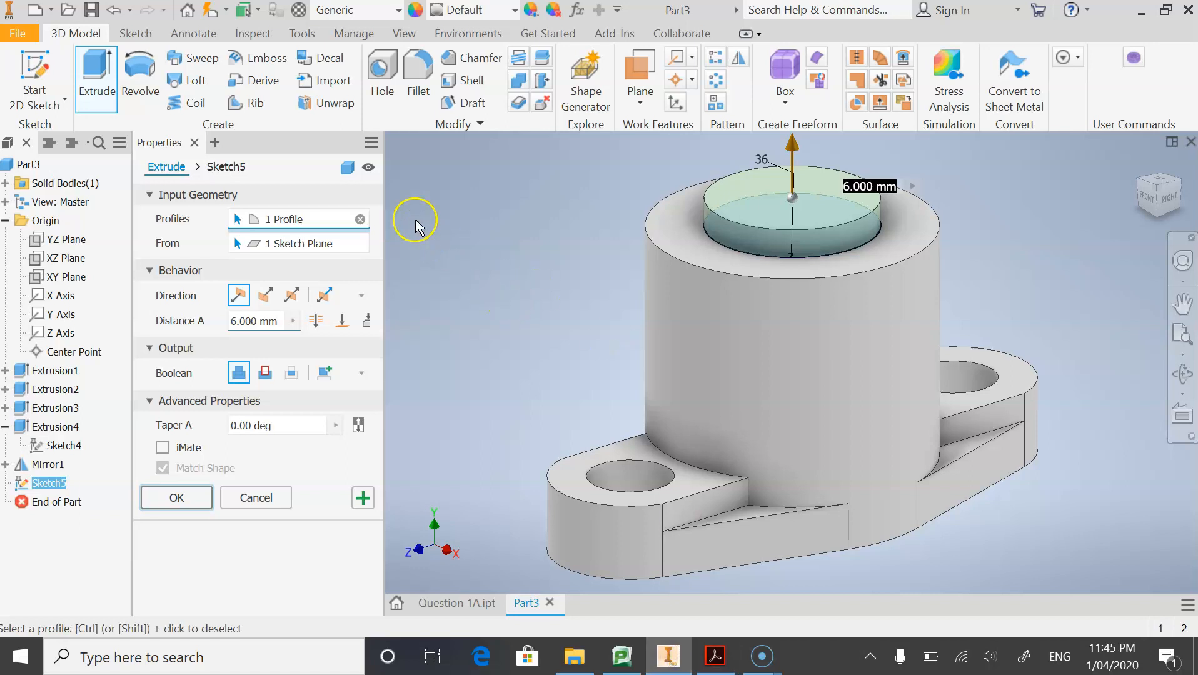
left_click(265, 295)
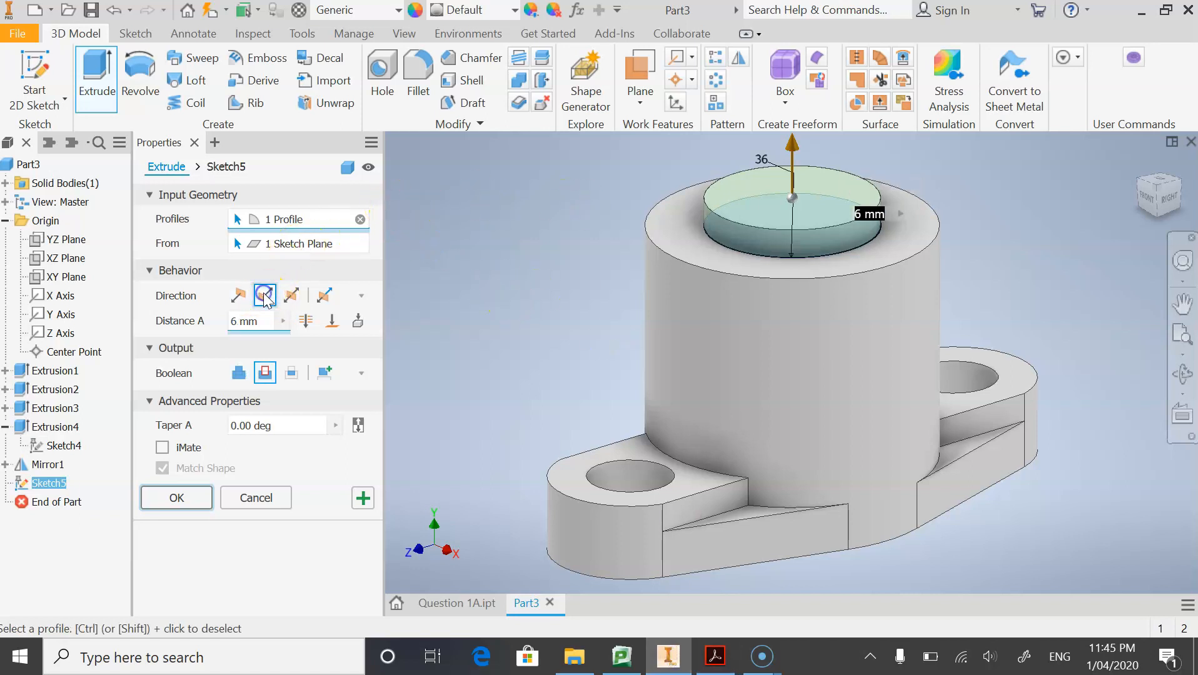
left_click(240, 323)
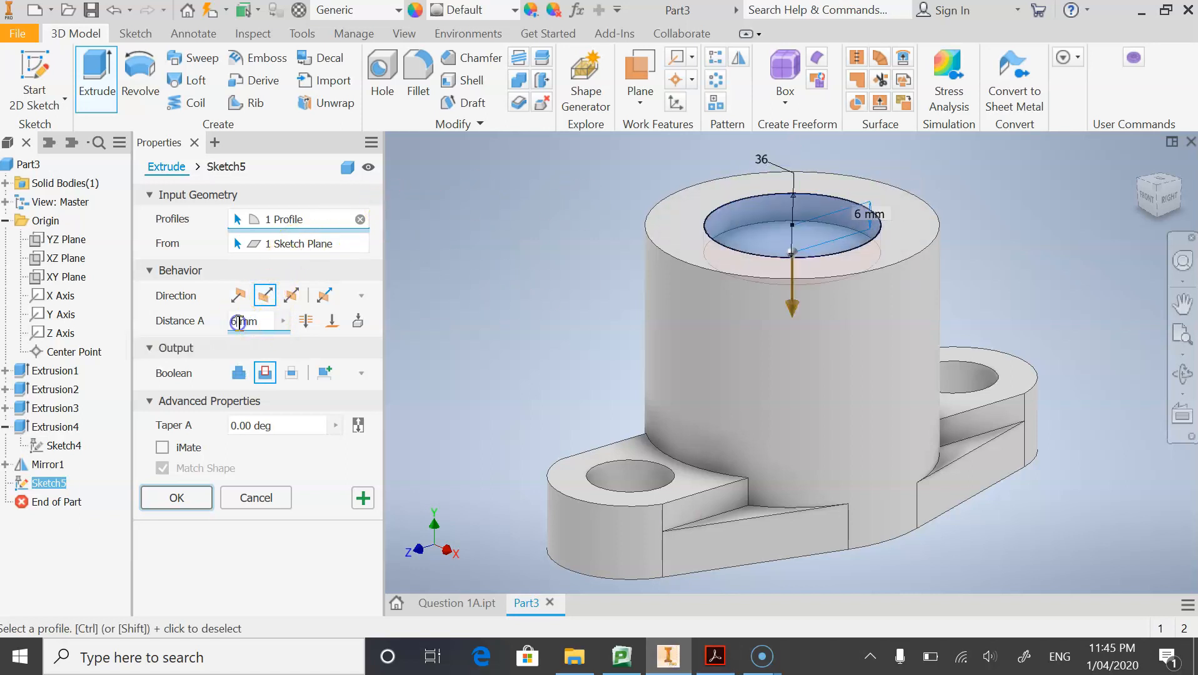
key("BackSpace")
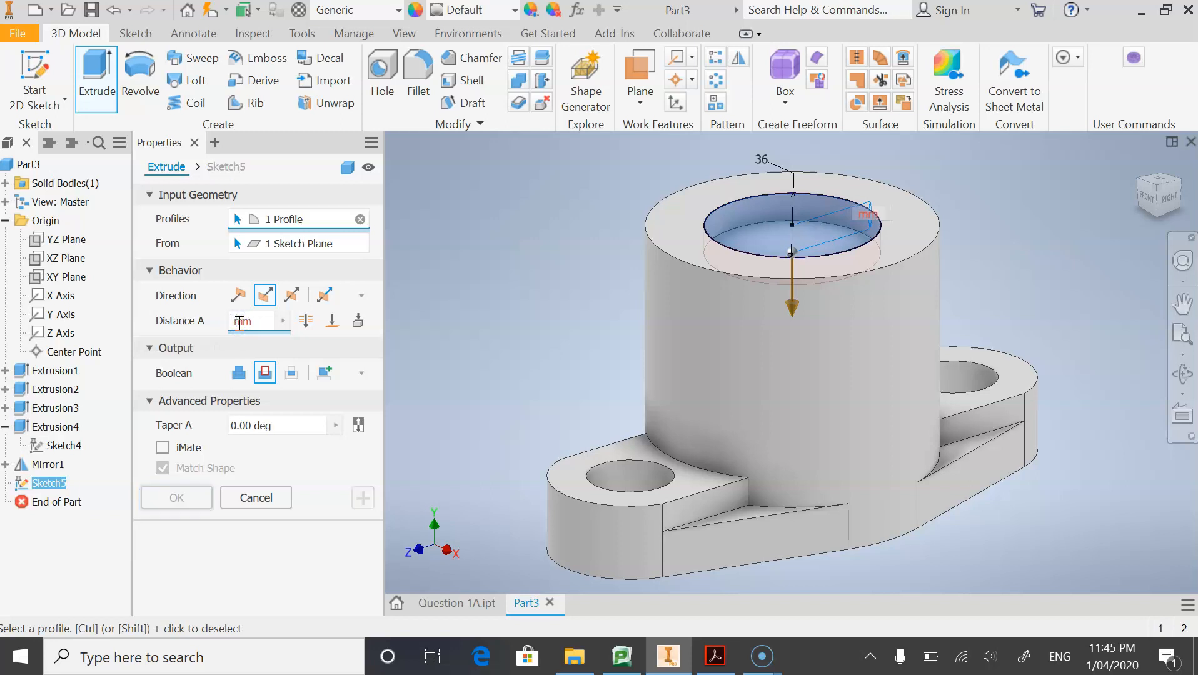
type("39")
left_click(254, 328)
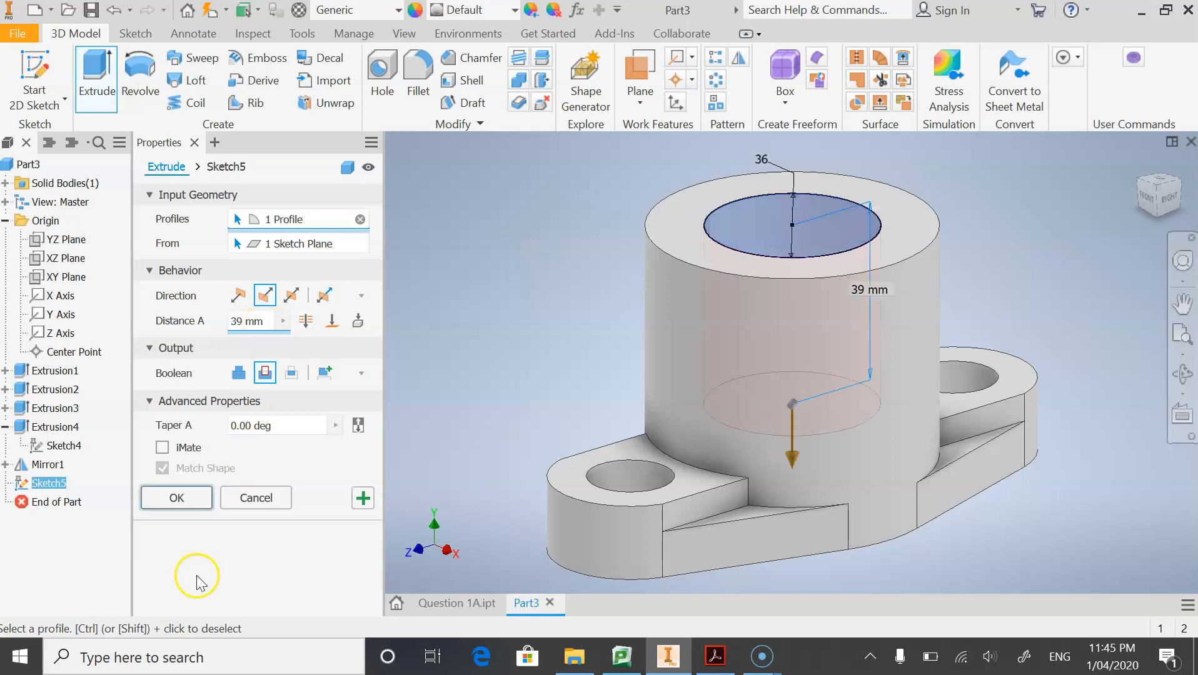
left_click(176, 498)
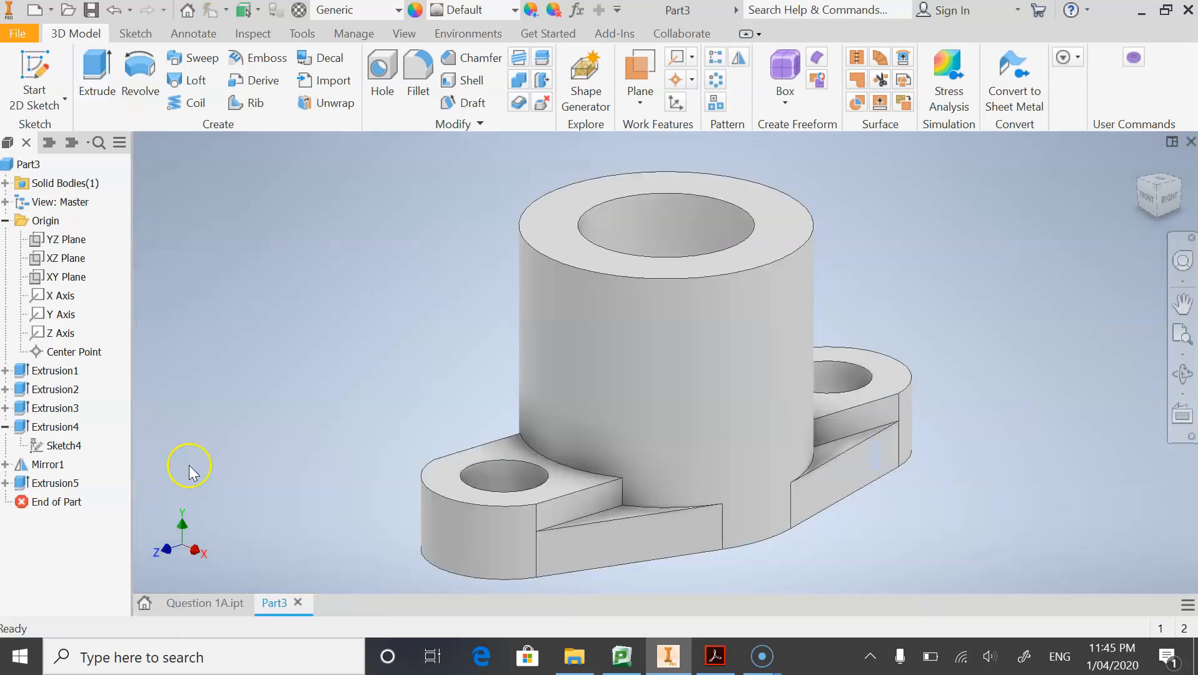
Check the countersunk hole in the PDF drawing, return to Inventor and start a 2D sketch on the bore's floor.
left_click(714, 655)
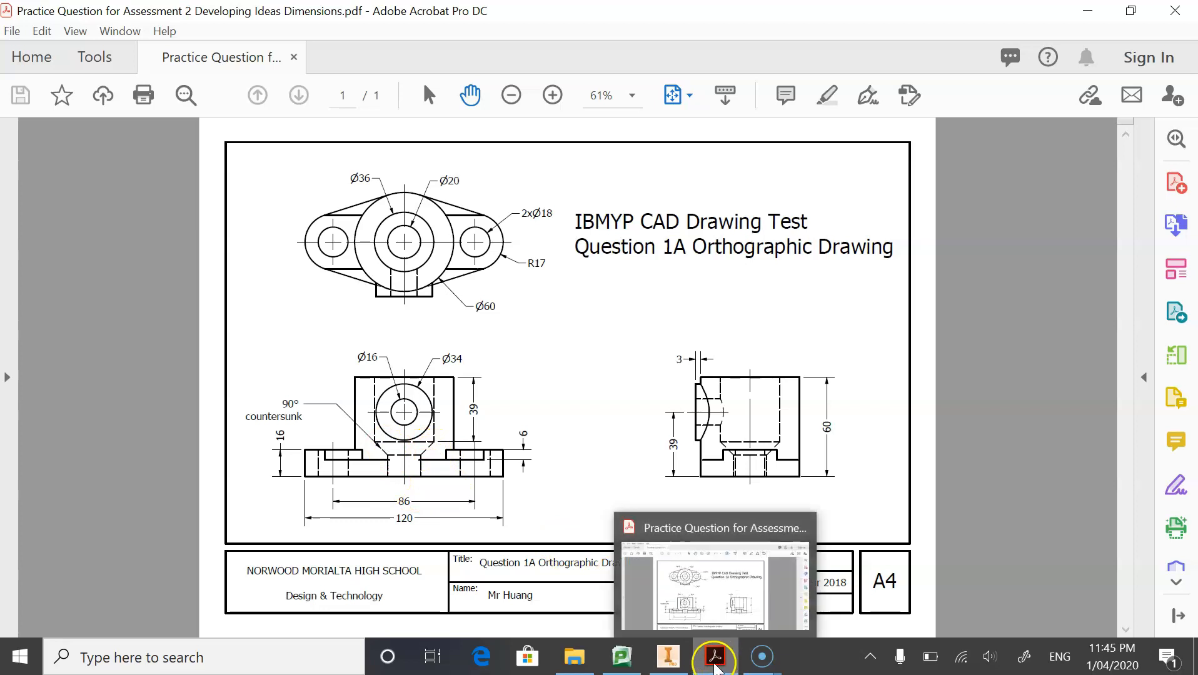
left_click(668, 656)
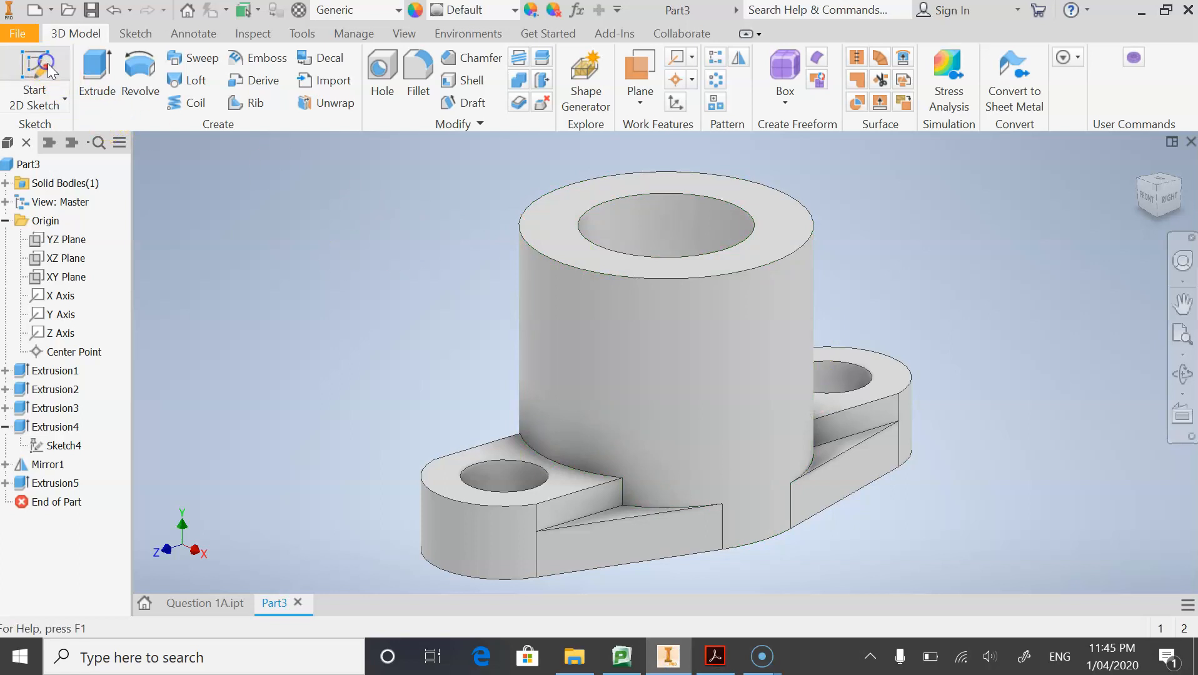
left_click(1182, 374)
left_click_drag(752, 291, 696, 332)
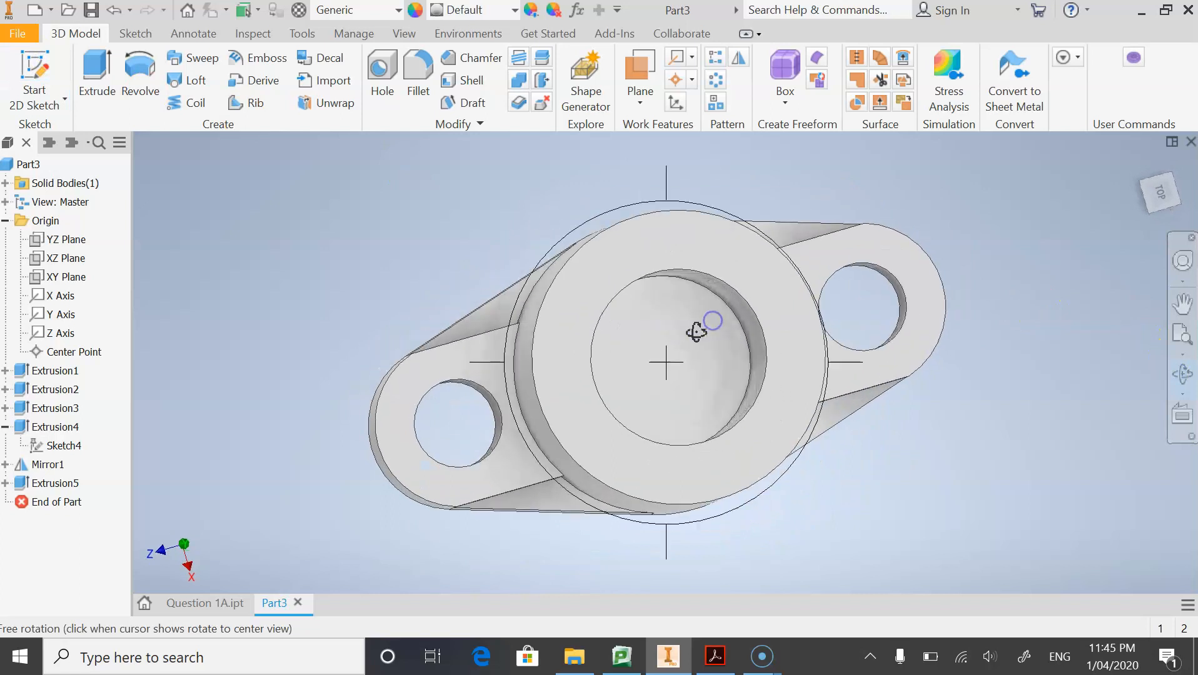
key("Escape")
key("s")
left_click(696, 348)
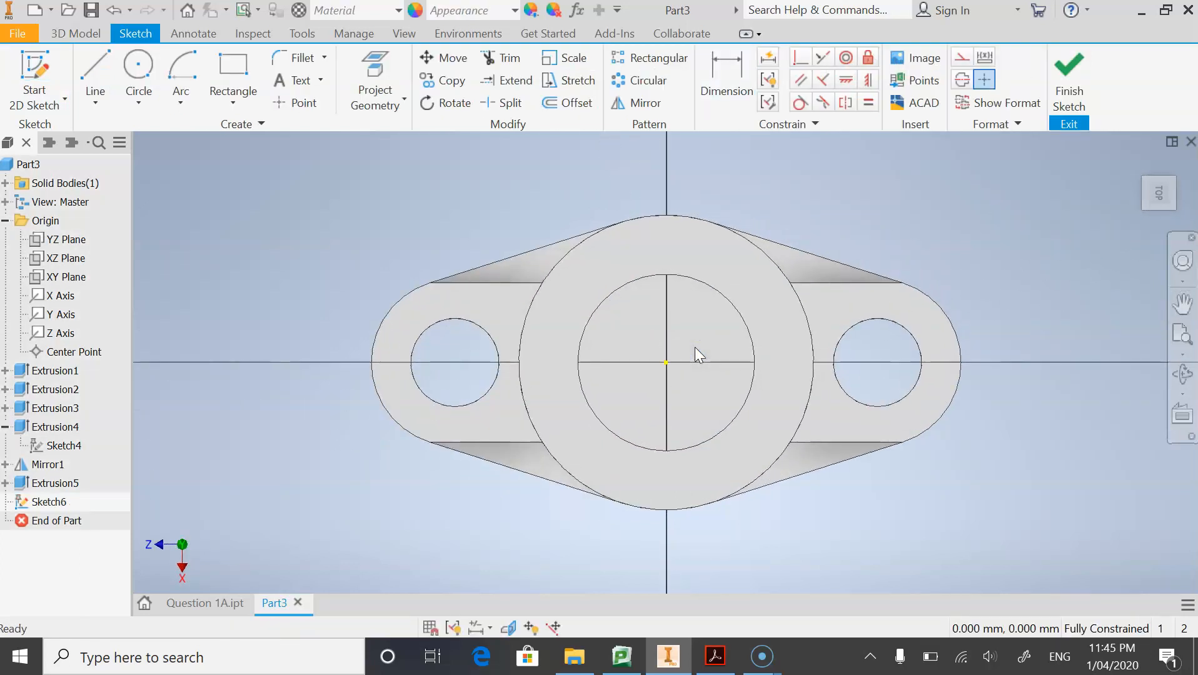
Sketch a circle centred on the bore's floor, dimension its diameter to 36 mm and finish the sketch.
left_click(138, 68)
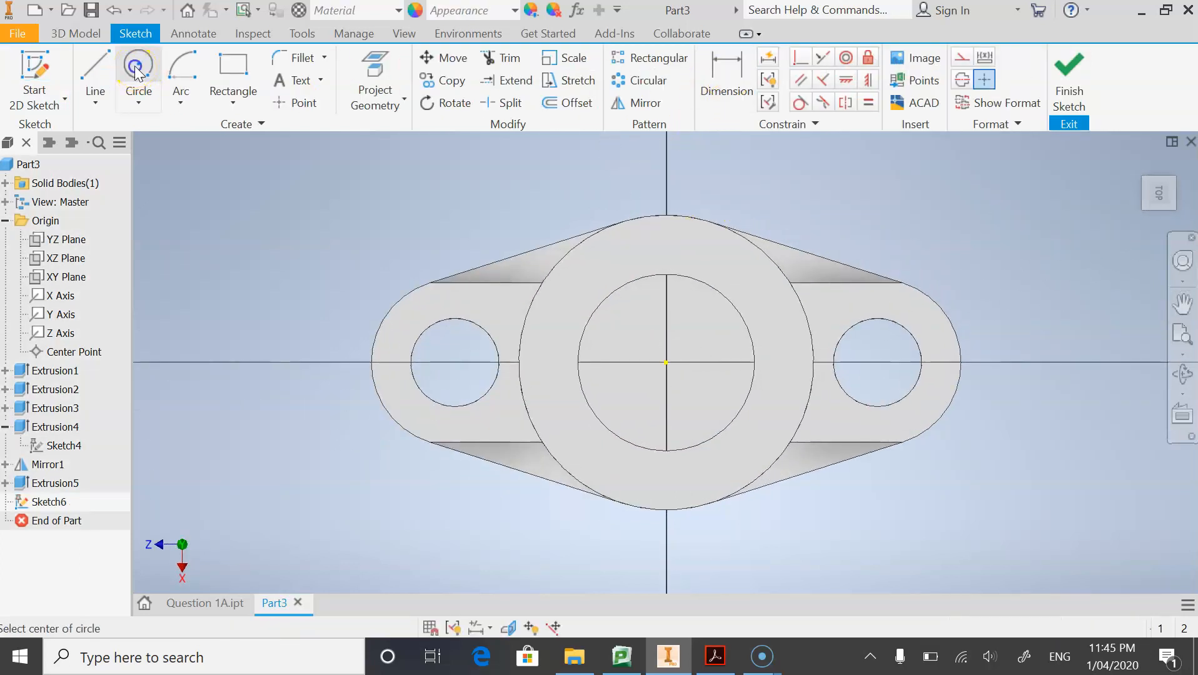
left_click(666, 362)
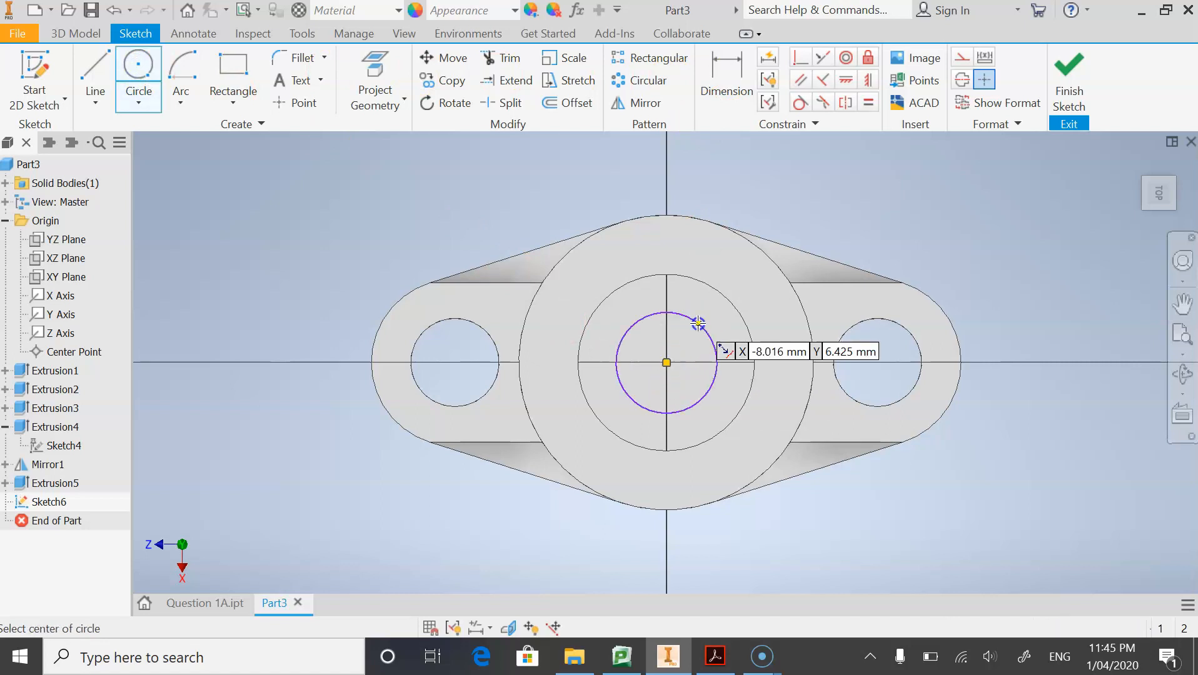
left_click(698, 323)
left_click(725, 81)
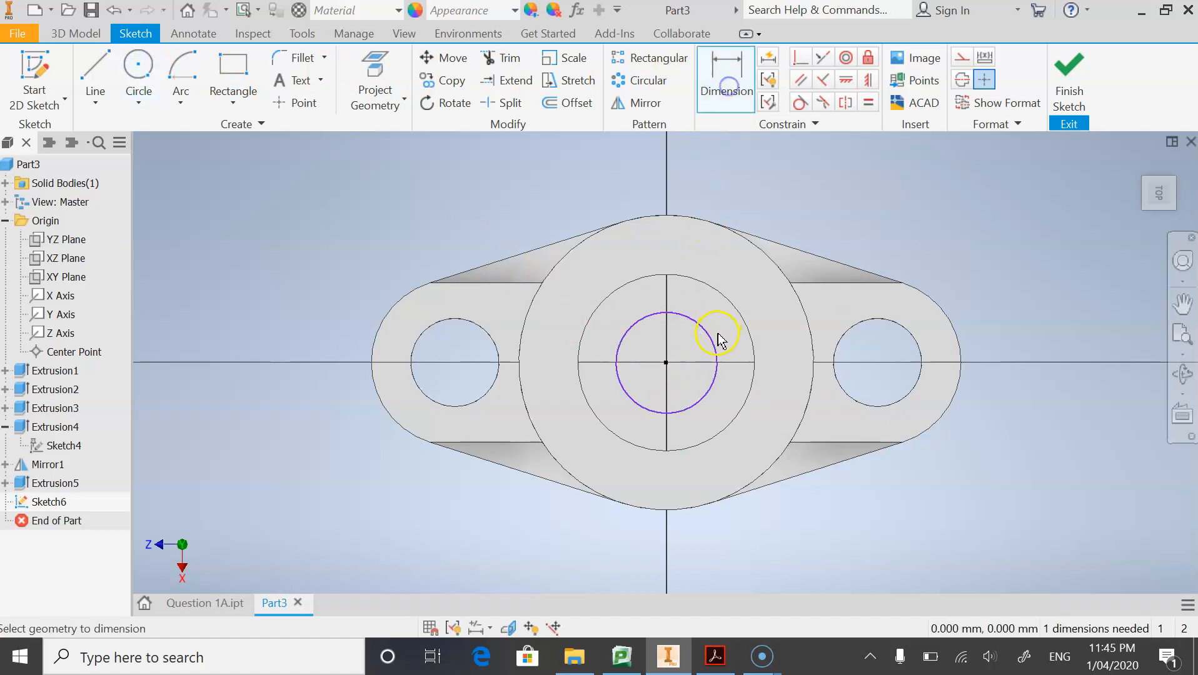
left_click(706, 338)
left_click(733, 315)
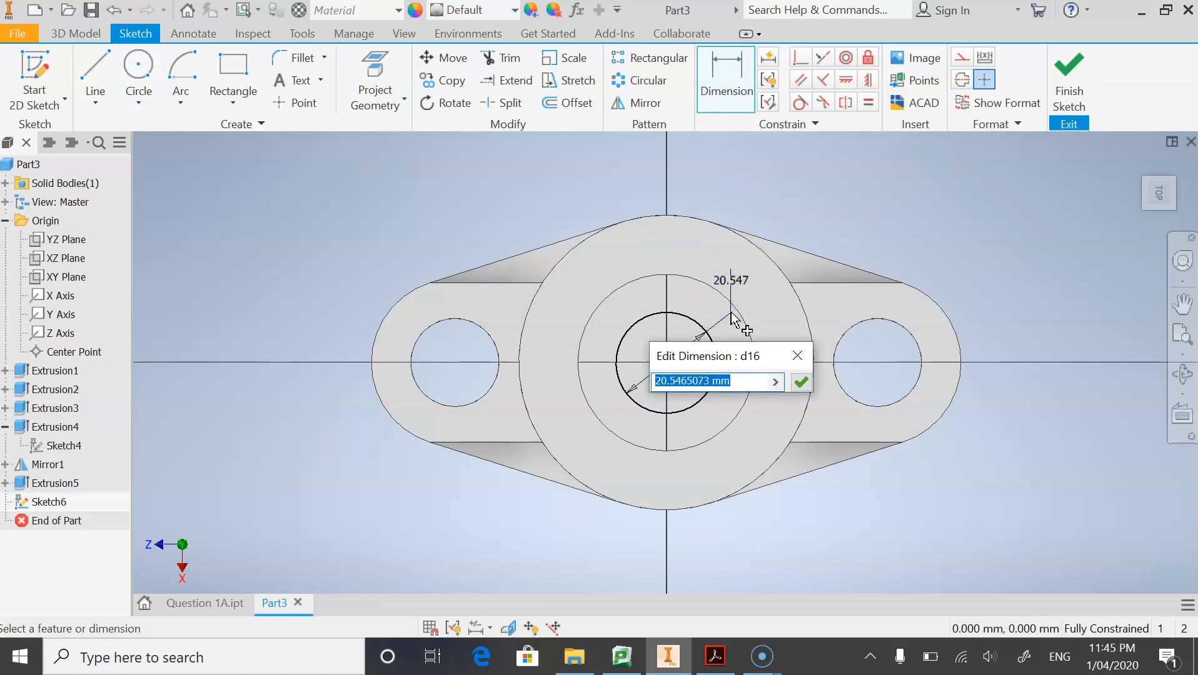
type("36")
key("Return")
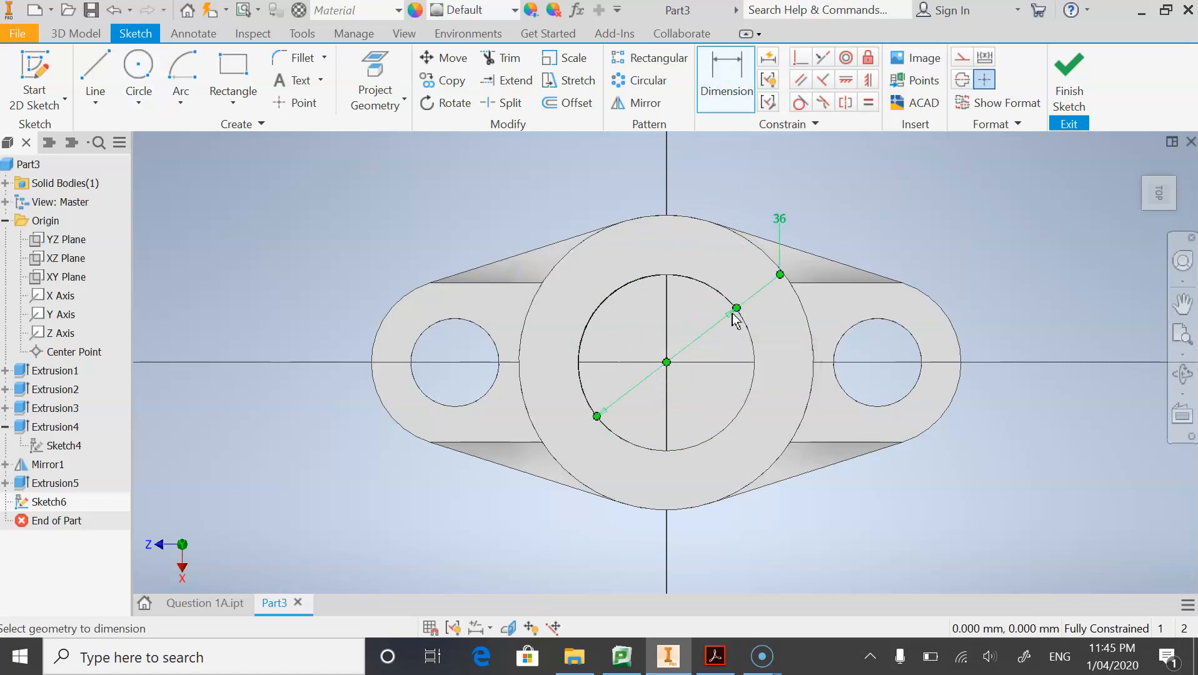
left_click(1076, 100)
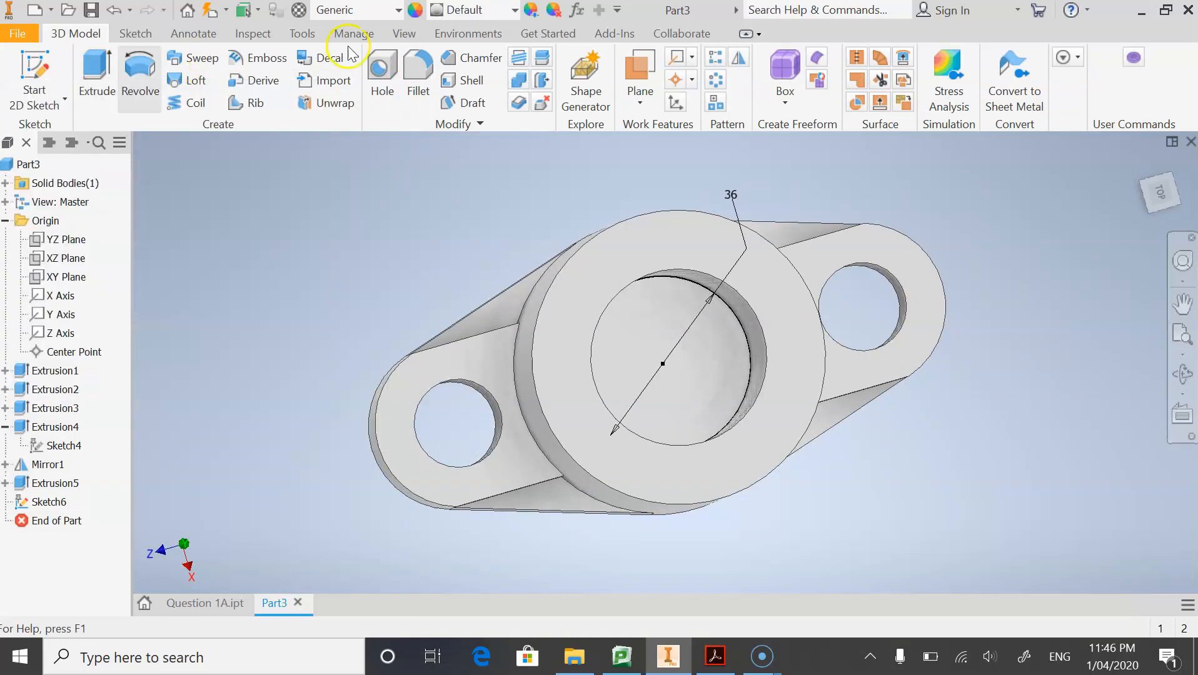
Place a countersunk through-all hole at the circle's centre, 20 mm in diameter with a 36 mm, 90-degree countersink.
left_click(383, 87)
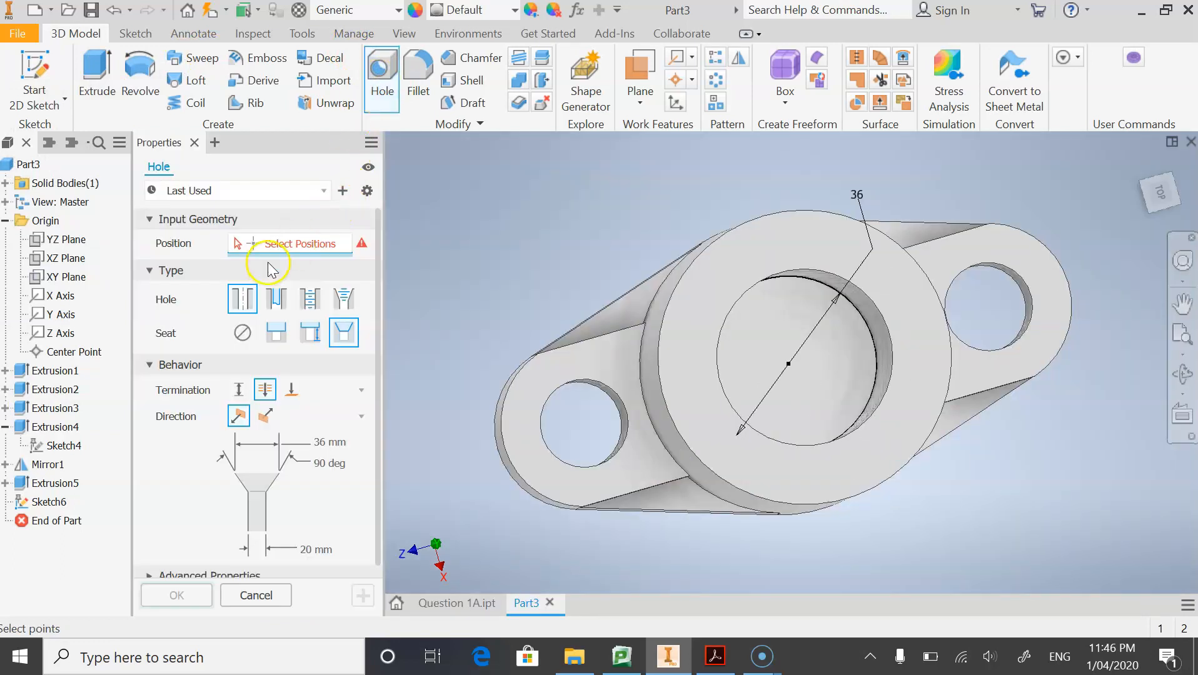
left_click(789, 364)
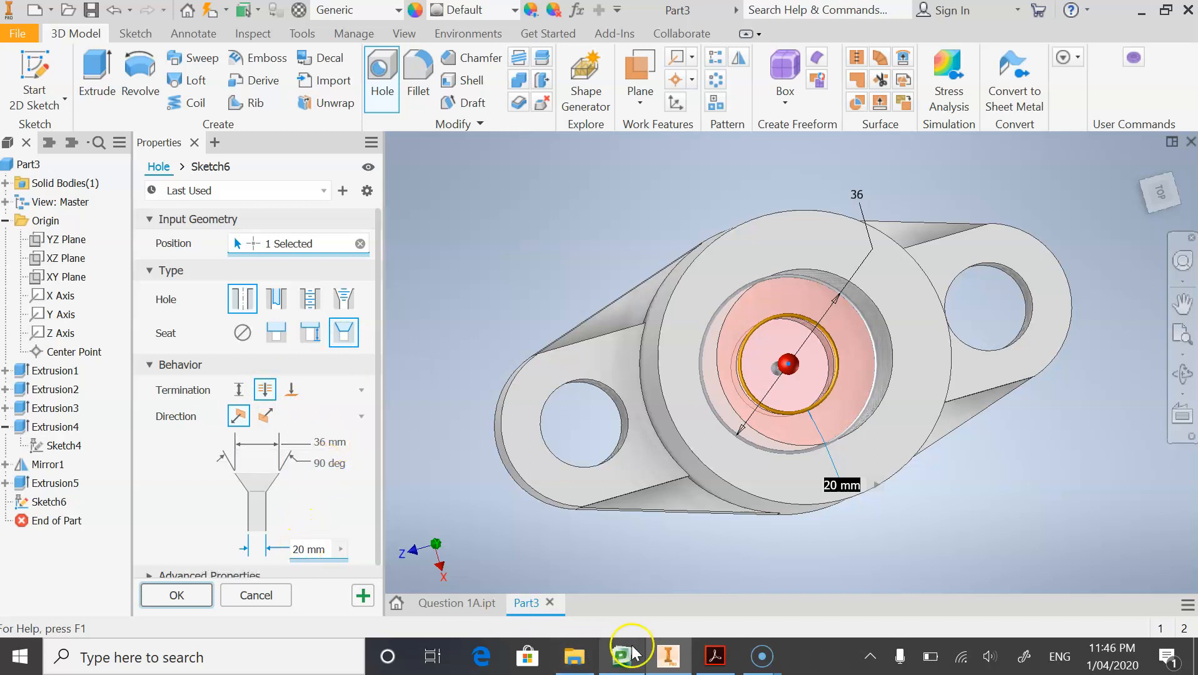
left_click(715, 657)
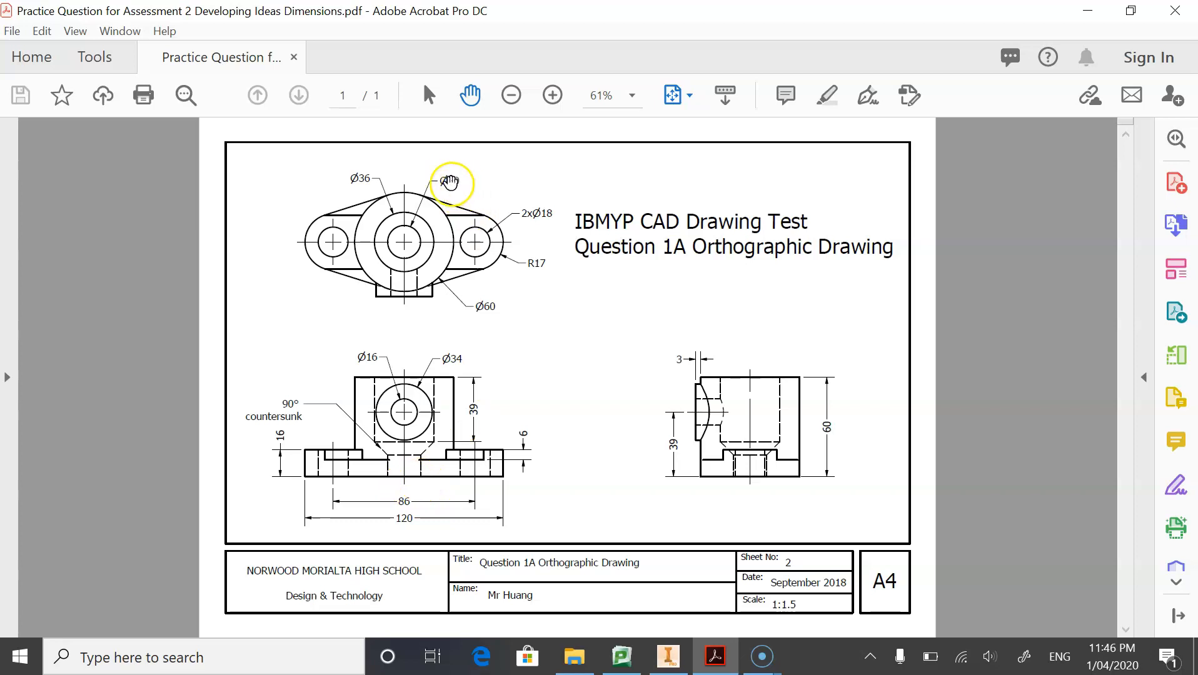
left_click(667, 656)
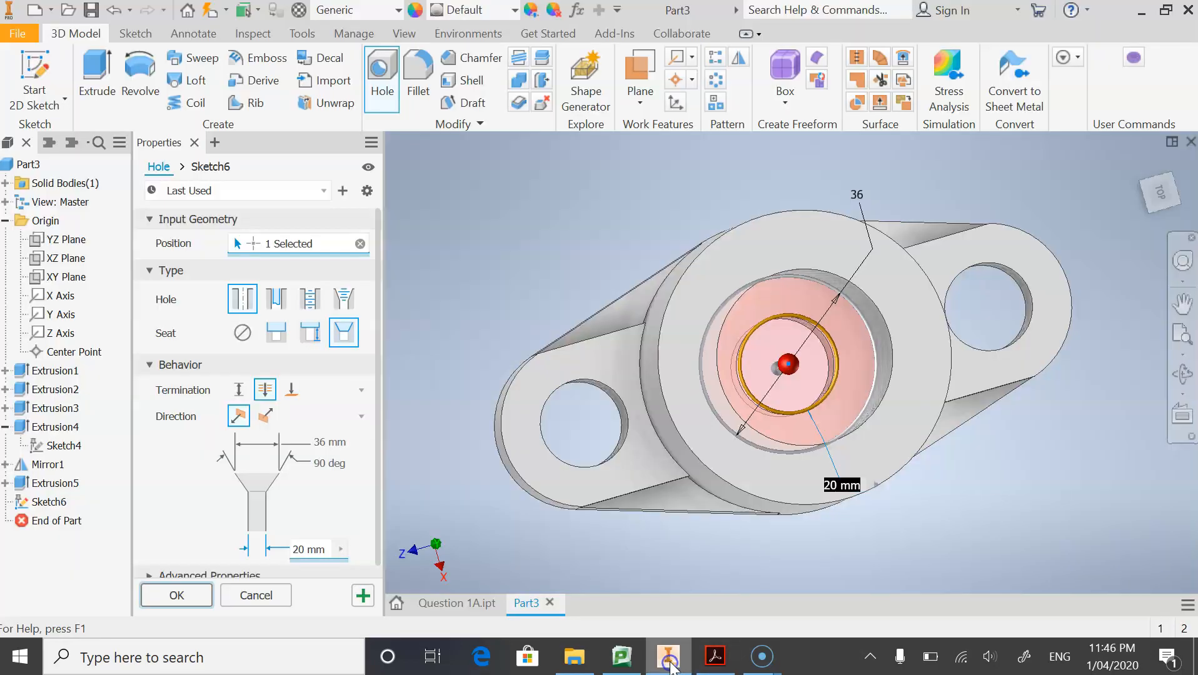
left_click(188, 595)
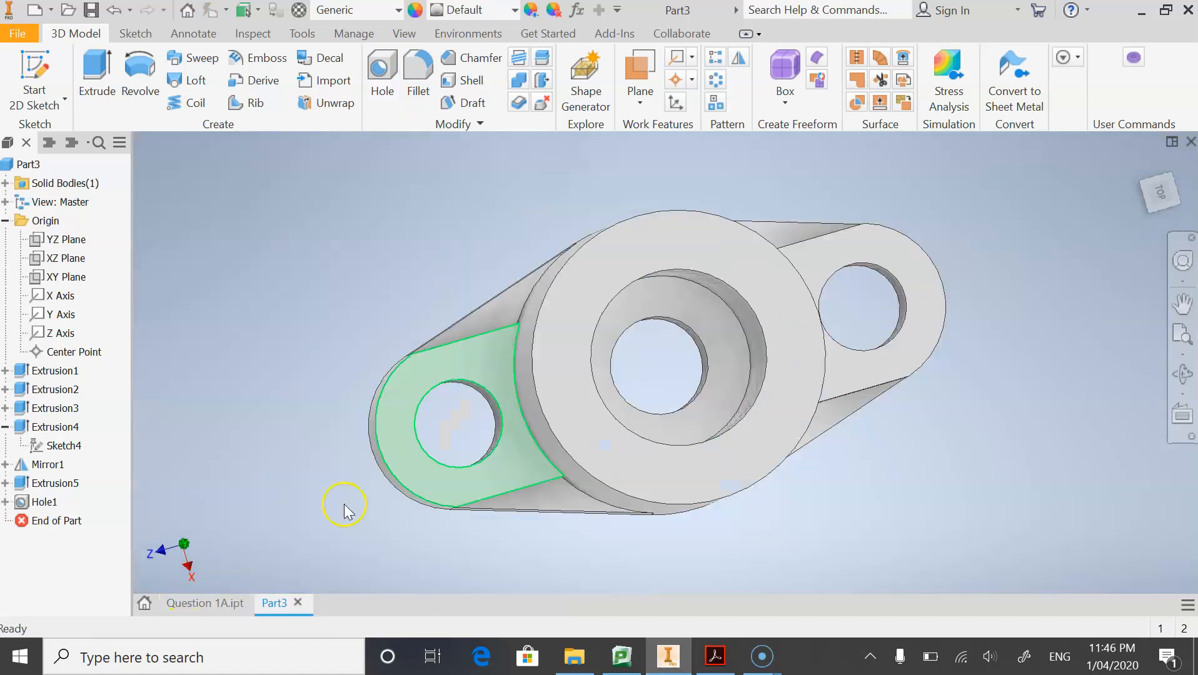
Inspect the countersunk bore in the model and check the side boss's dimensions in the PDF drawing before returning to Inventor.
left_click(1182, 373)
left_click_drag(700, 377, 690, 171)
left_click_drag(663, 347, 688, 482)
left_click(715, 653)
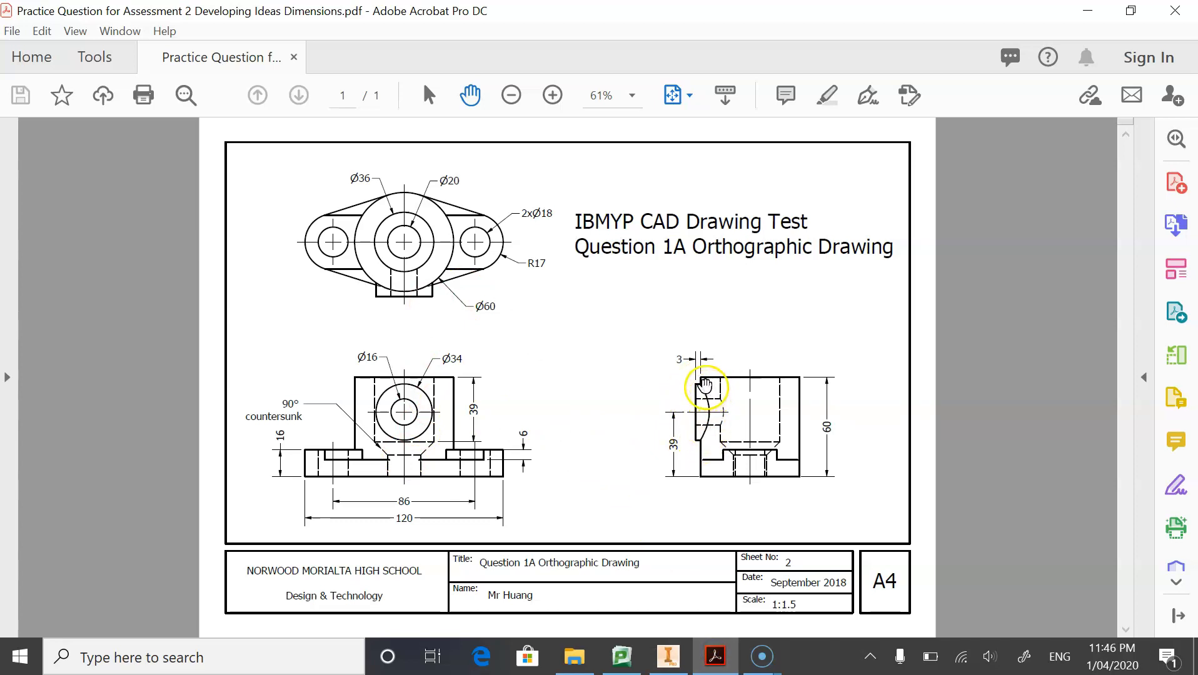
left_click(672, 656)
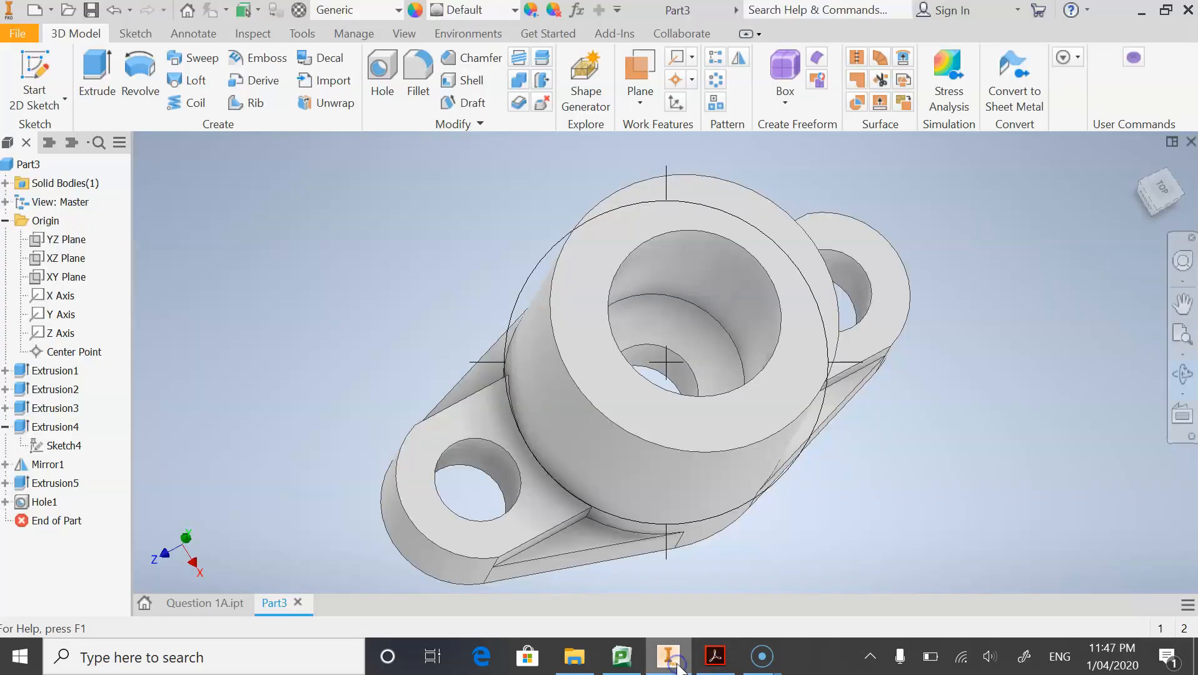
left_click_drag(794, 431, 780, 336)
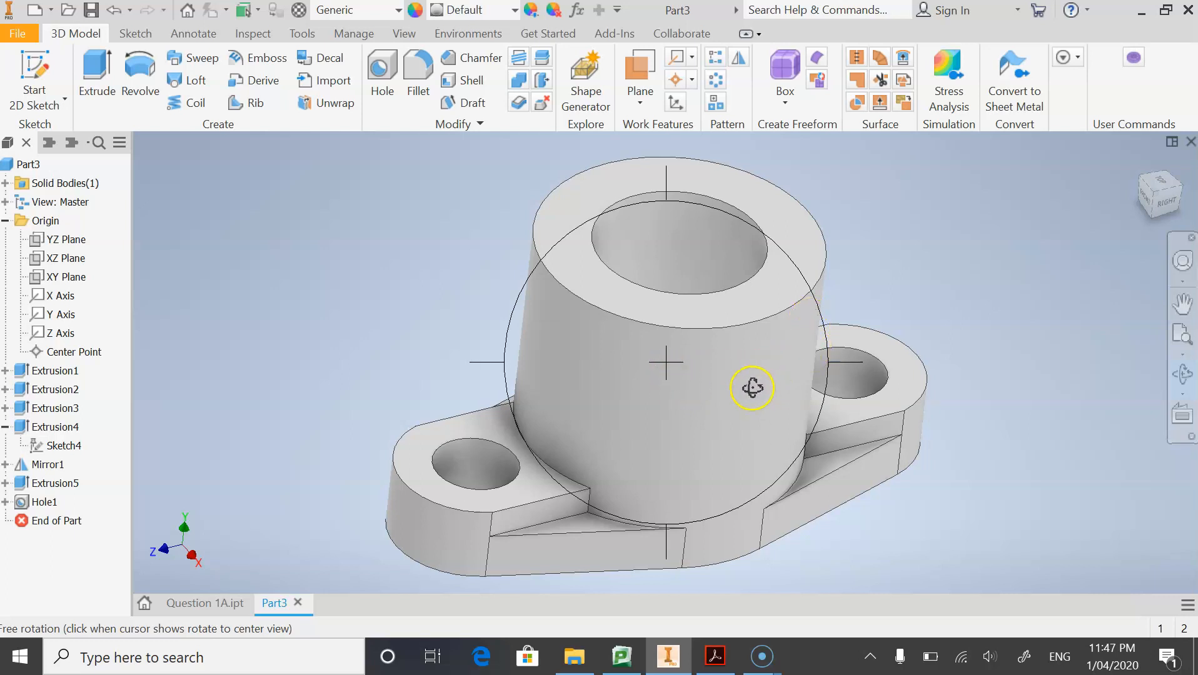
left_click(715, 656)
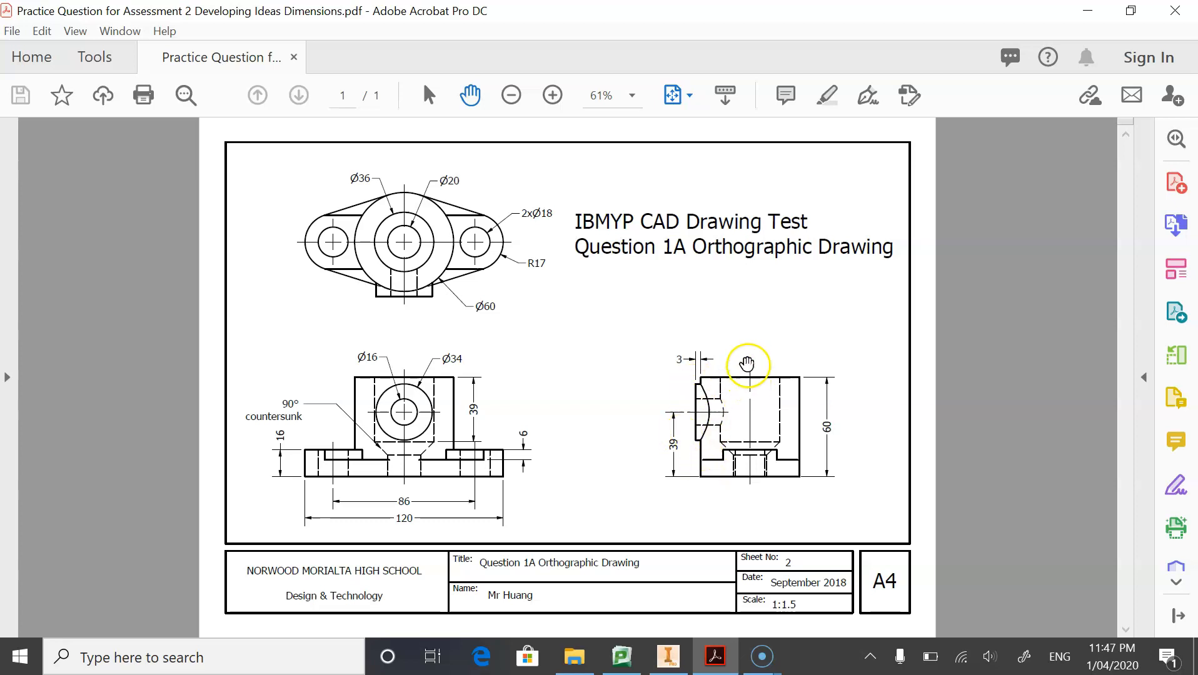
left_click(668, 653)
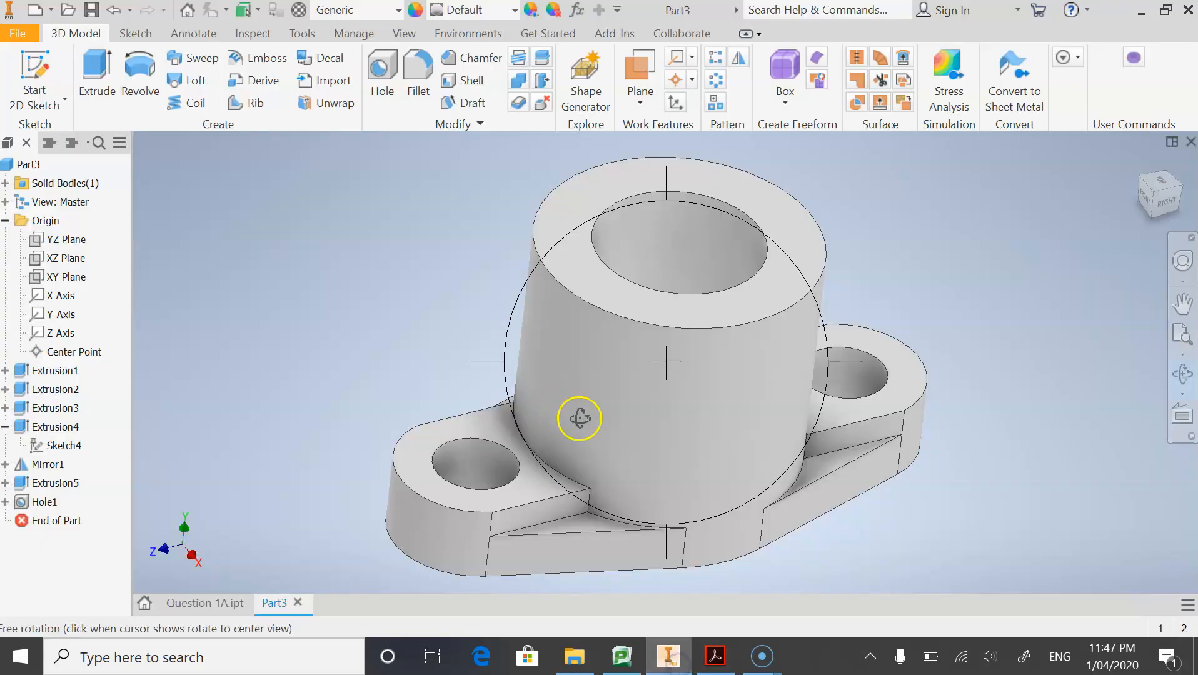
Create a work plane offset 33 mm from the YZ plane, in front of the cylinder.
left_click(644, 98)
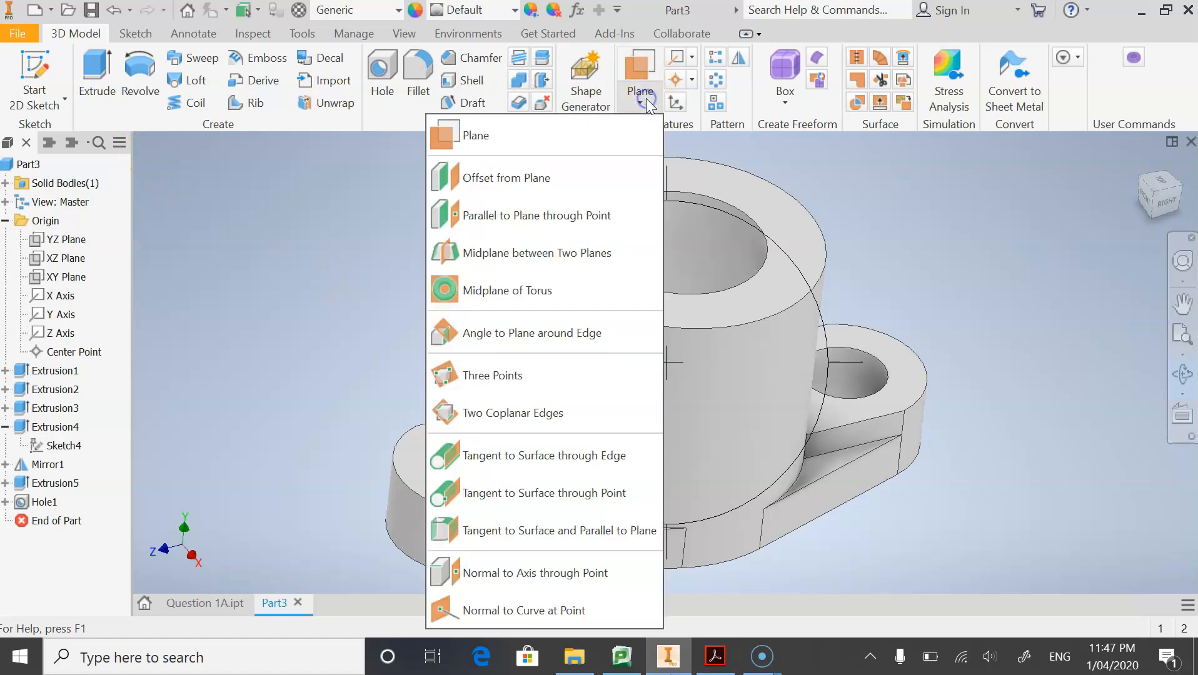
left_click(541, 179)
left_click(628, 227)
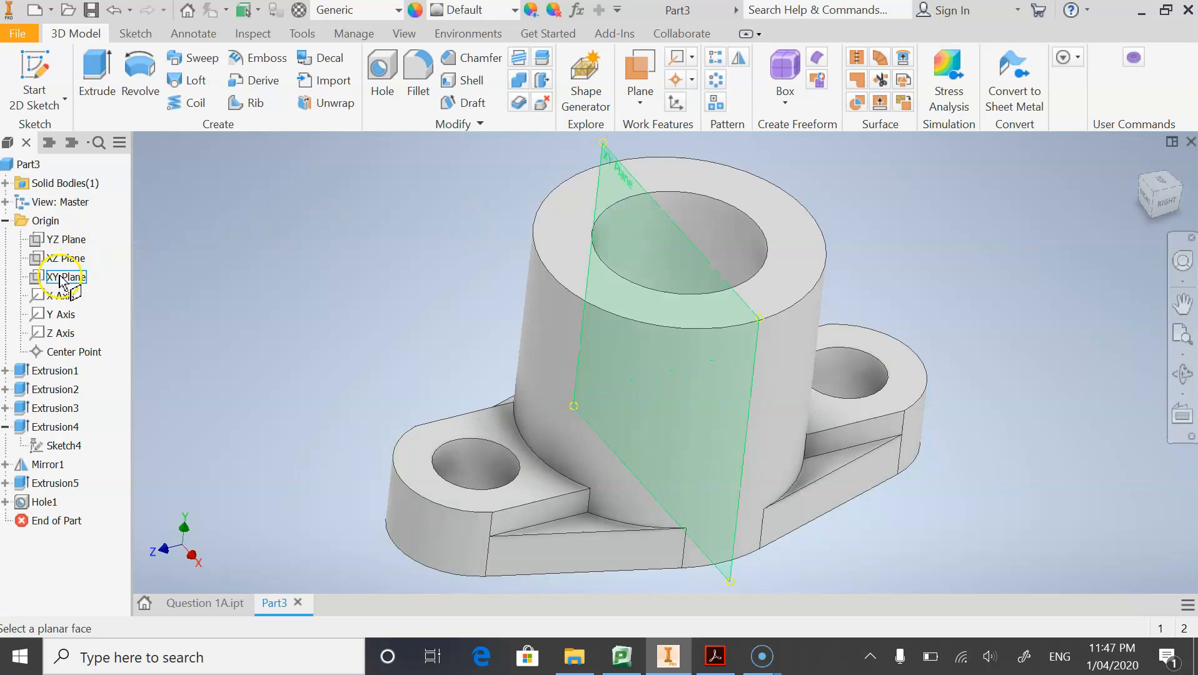
left_click(62, 241)
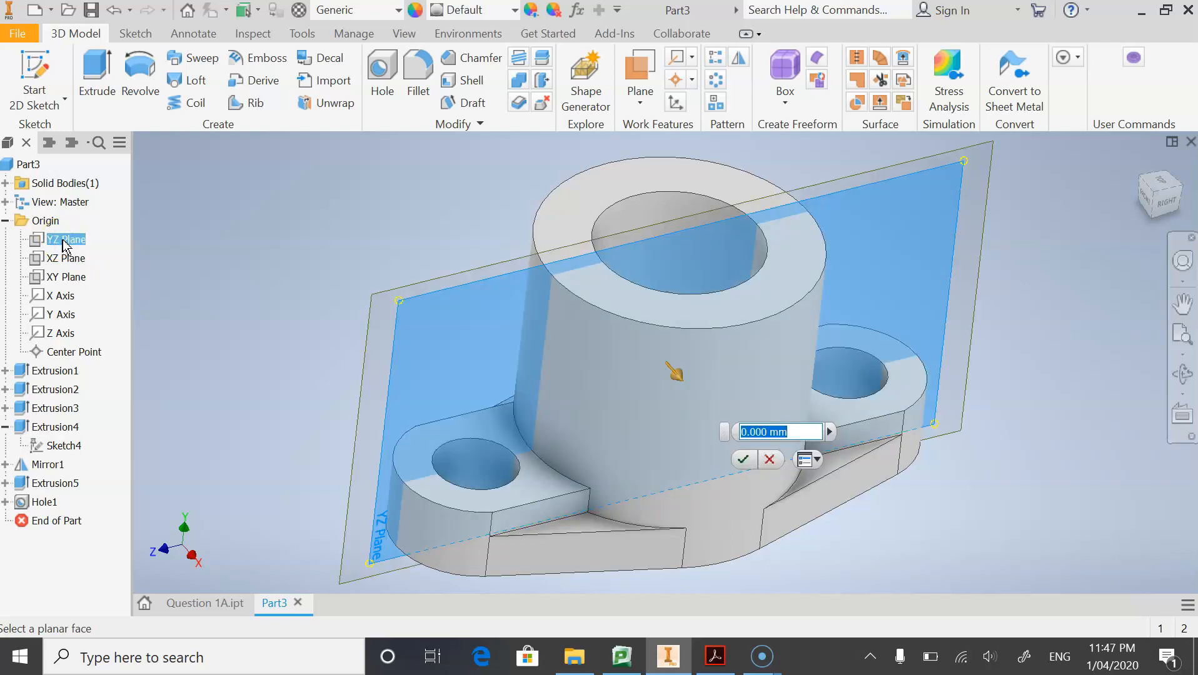
type("33")
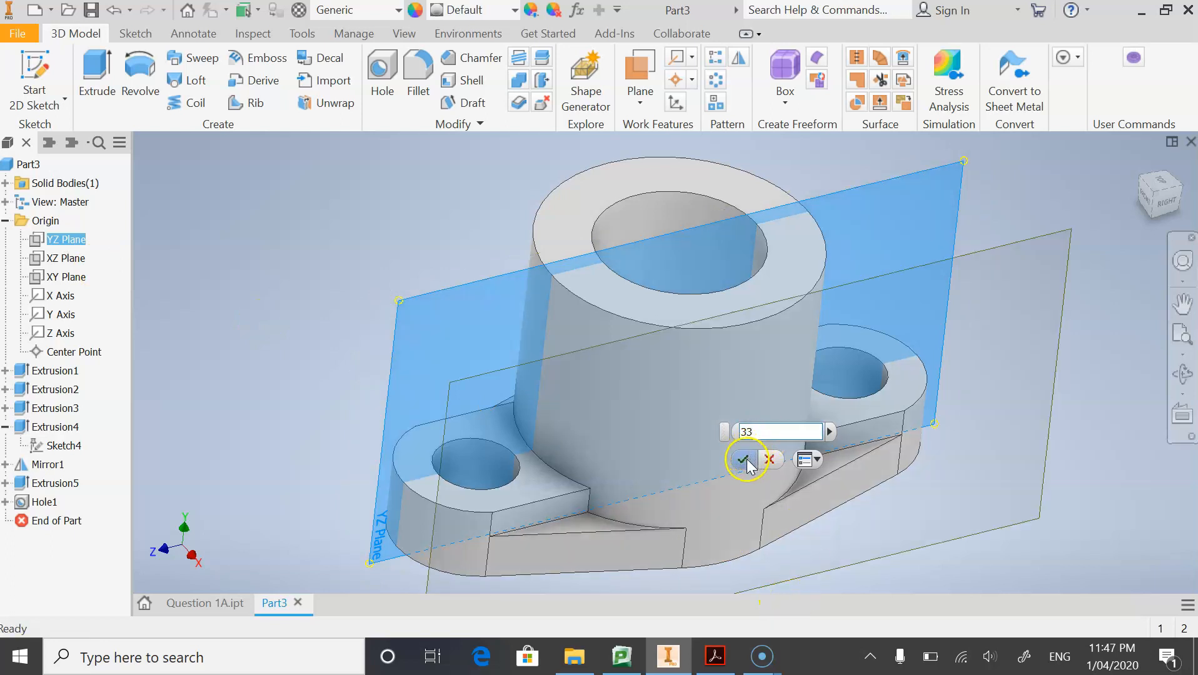
left_click(744, 460)
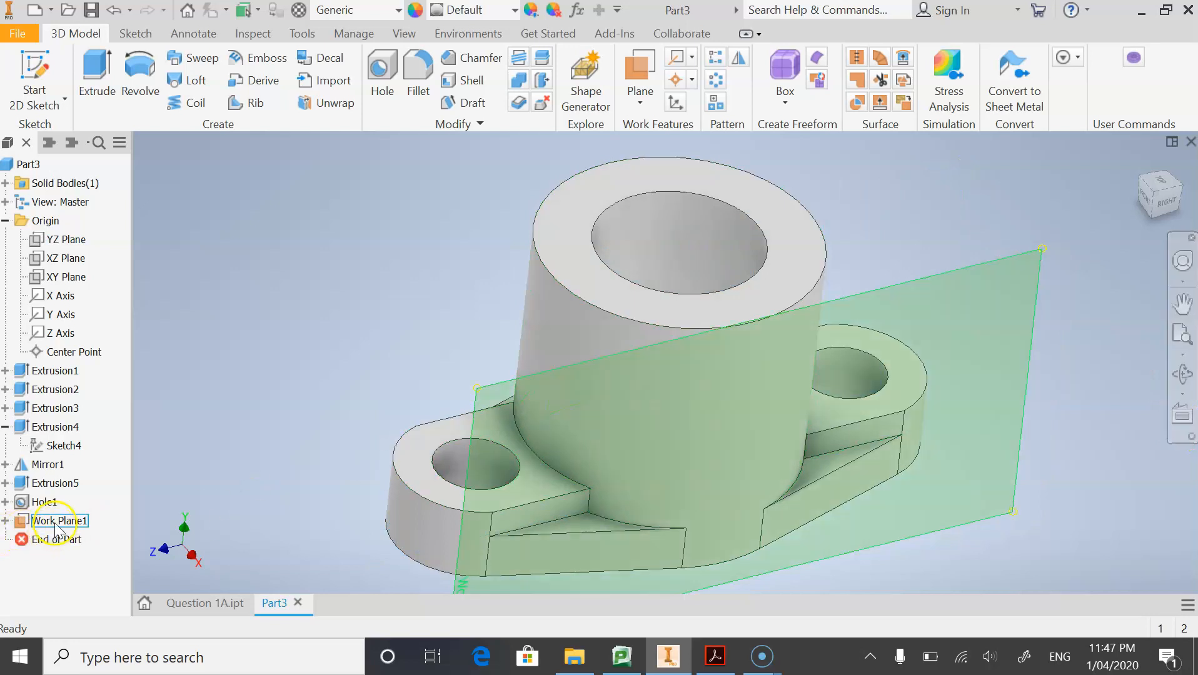
left_click(1182, 375)
left_click_drag(783, 388, 716, 400)
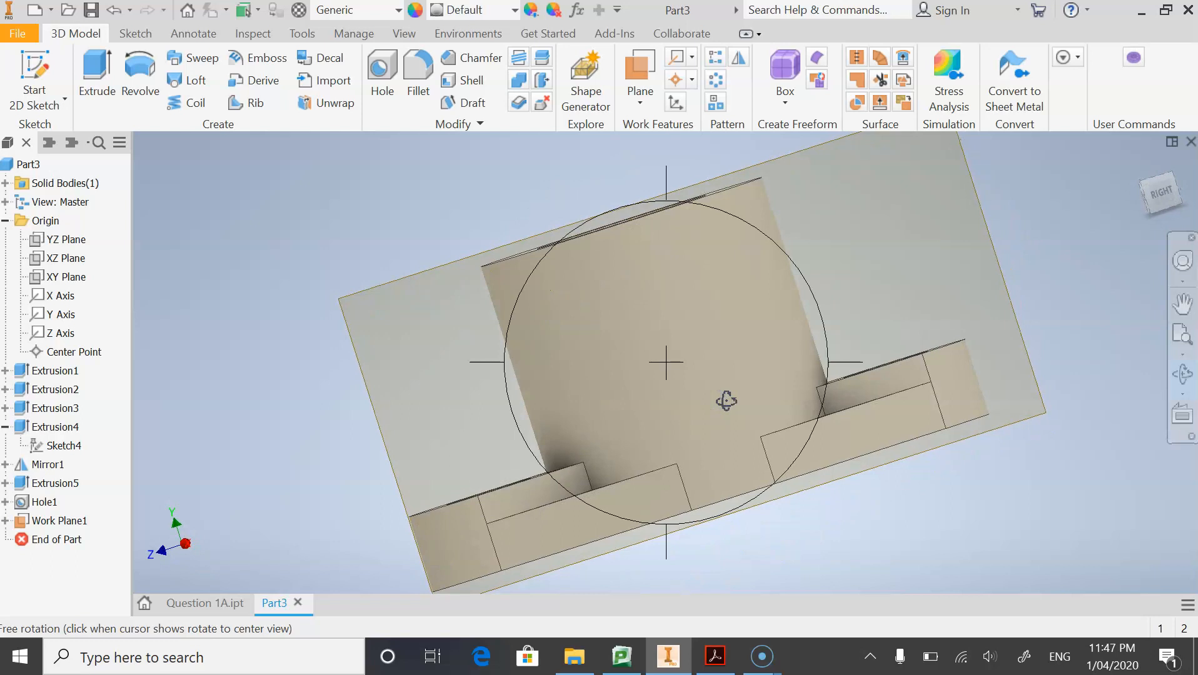
Start a sketch on the offset work plane and draw a circle about 20 mm in diameter on the cylinder's upper half.
key("Escape")
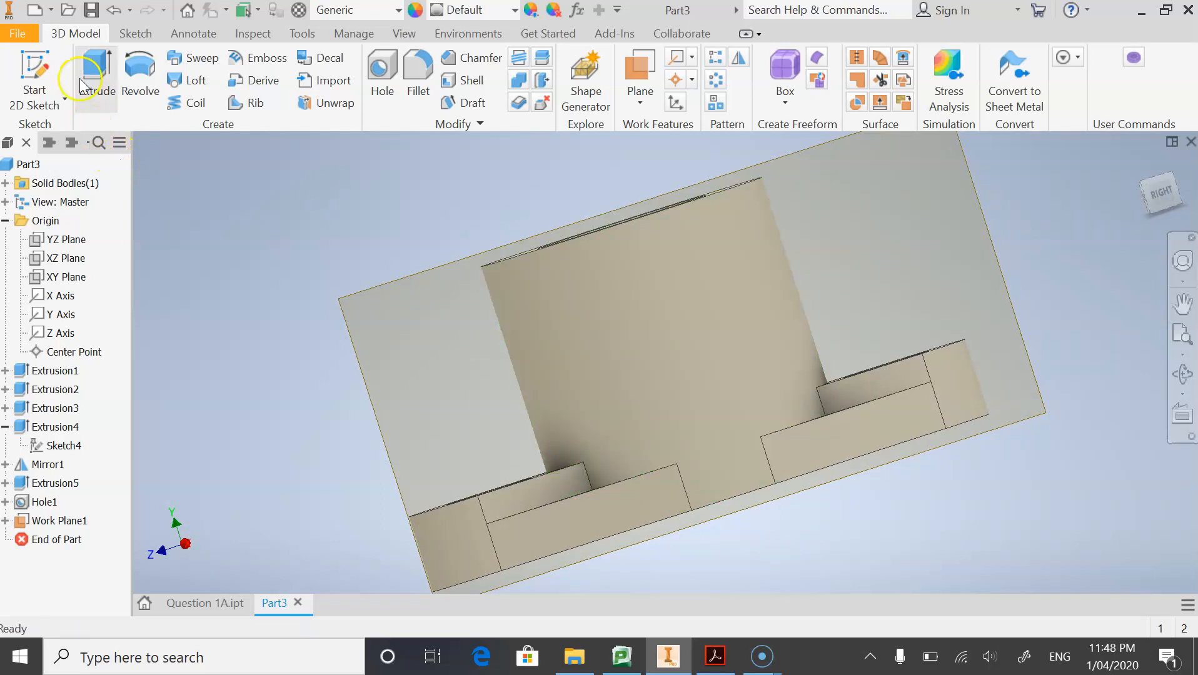
left_click(49, 66)
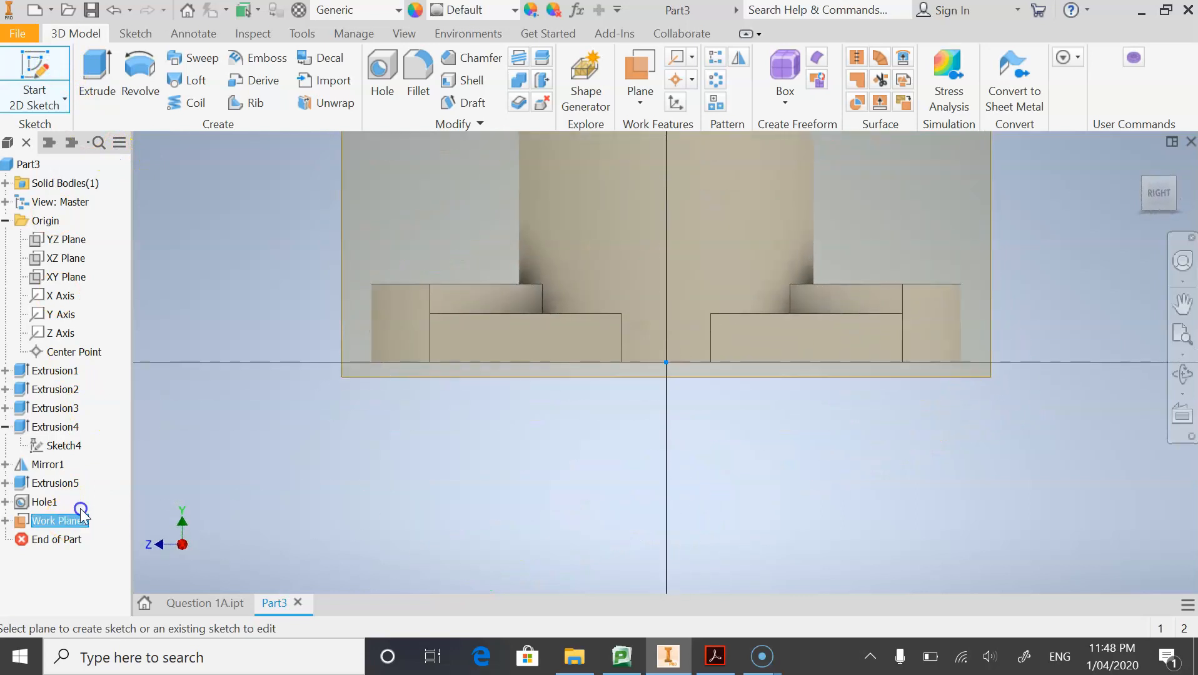
scroll(704, 432, "up", 3)
mouse_move(703, 431)
middle_mouse_down()
mouse_move(578, 455)
mouse_move(658, 521)
mouse_move(670, 586)
middle_mouse_up()
scroll(577, 454, "down", 3)
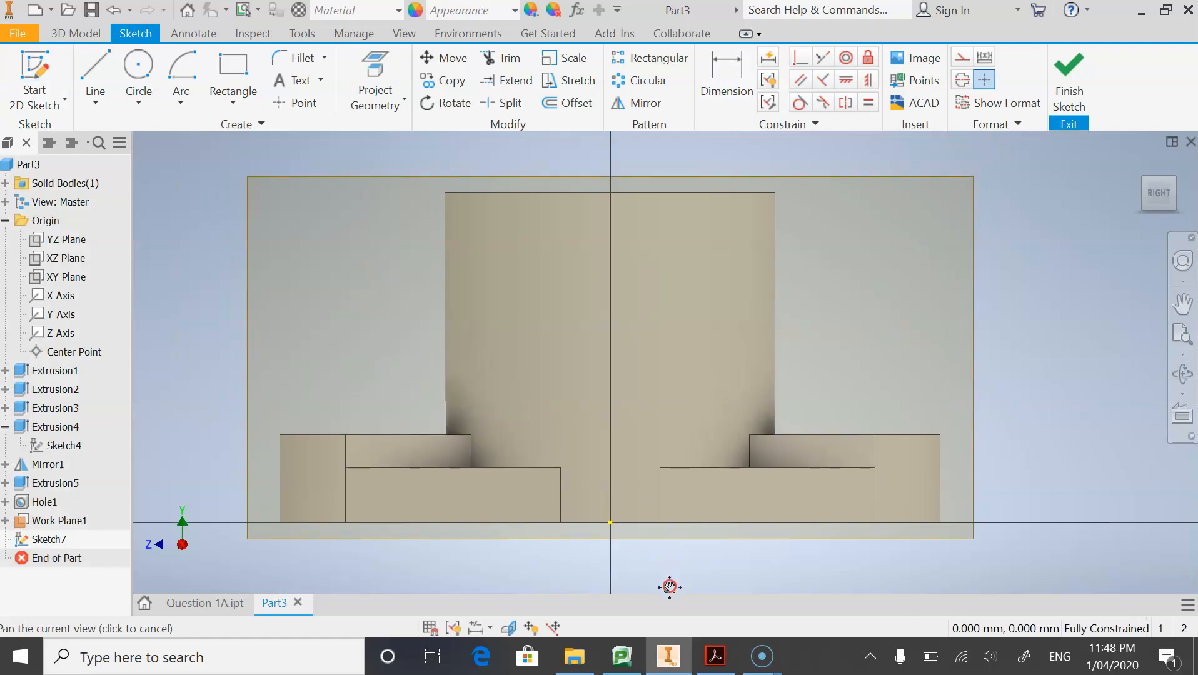
left_click(139, 68)
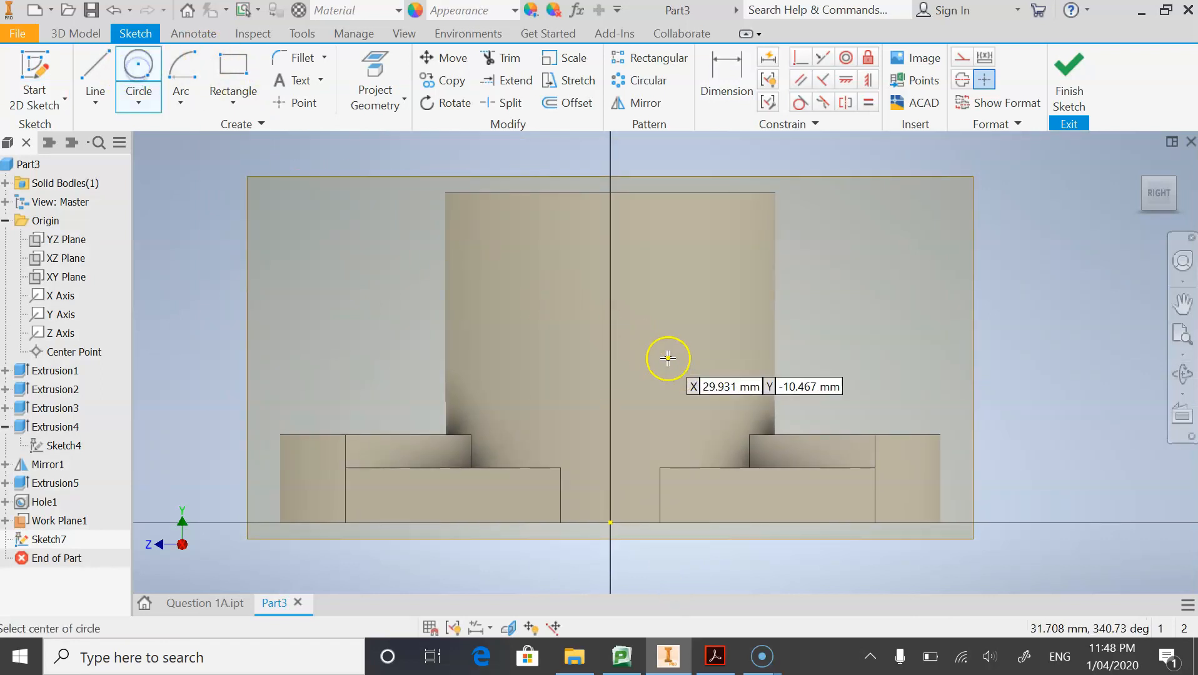
left_click(636, 311)
left_click(679, 276)
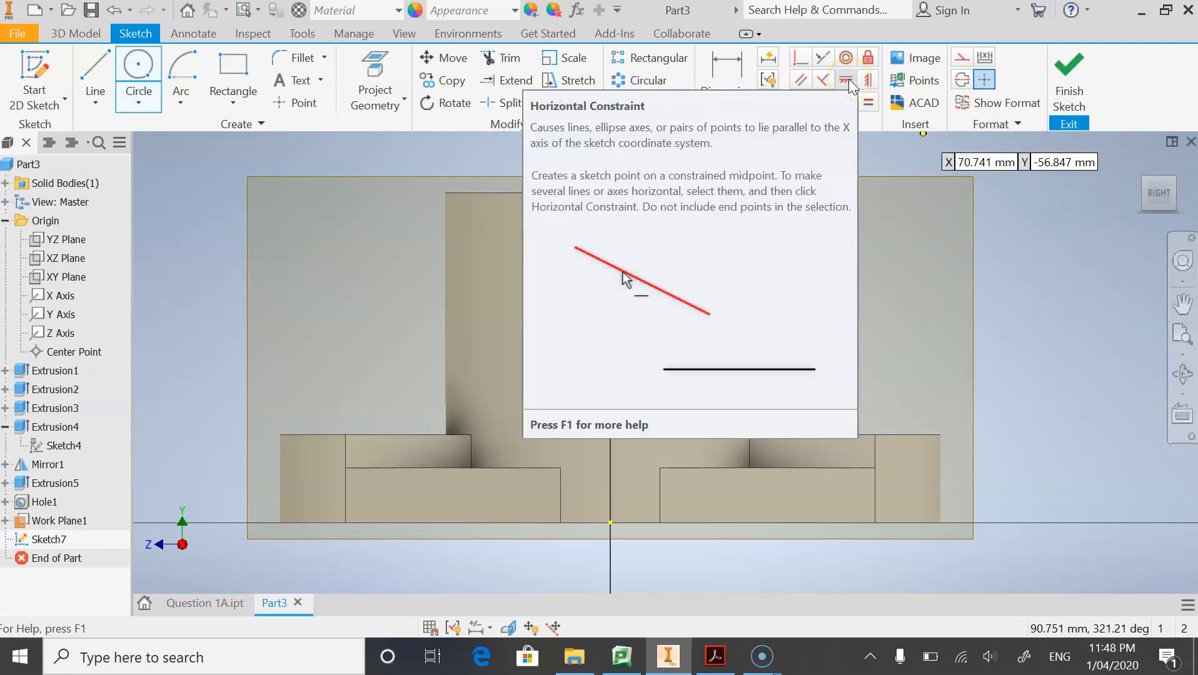
Align the circle's centre with the origin point using a Horizontal constraint.
left_click(849, 79)
left_click(637, 313)
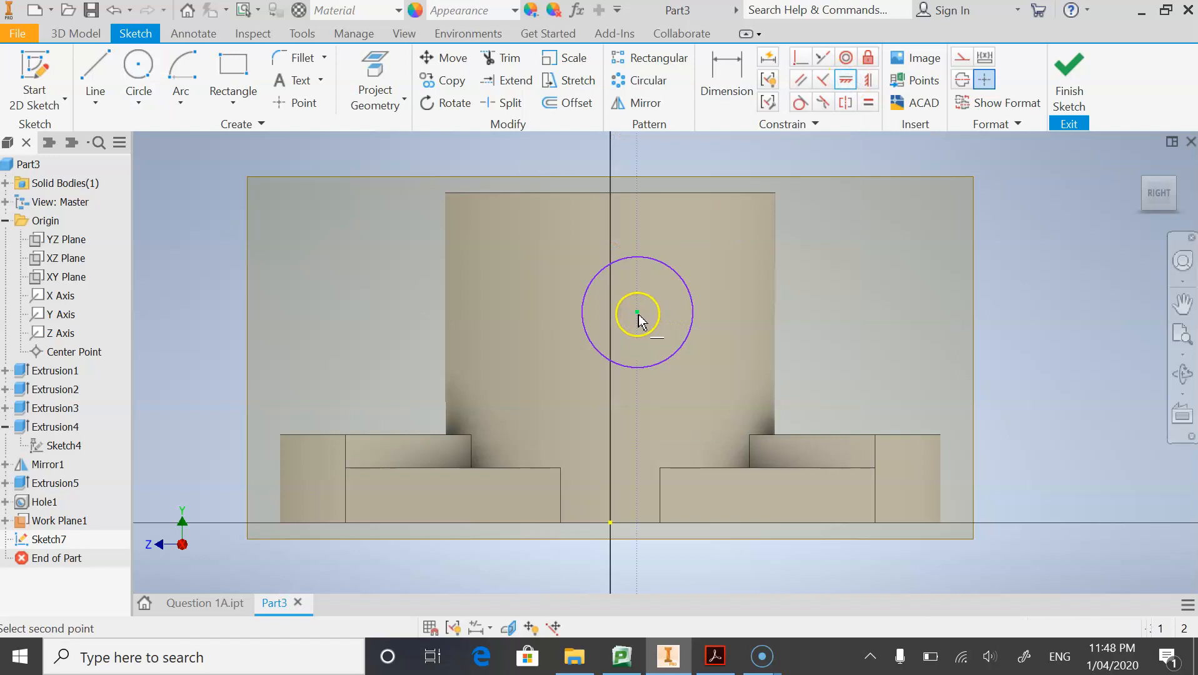
left_click(610, 523)
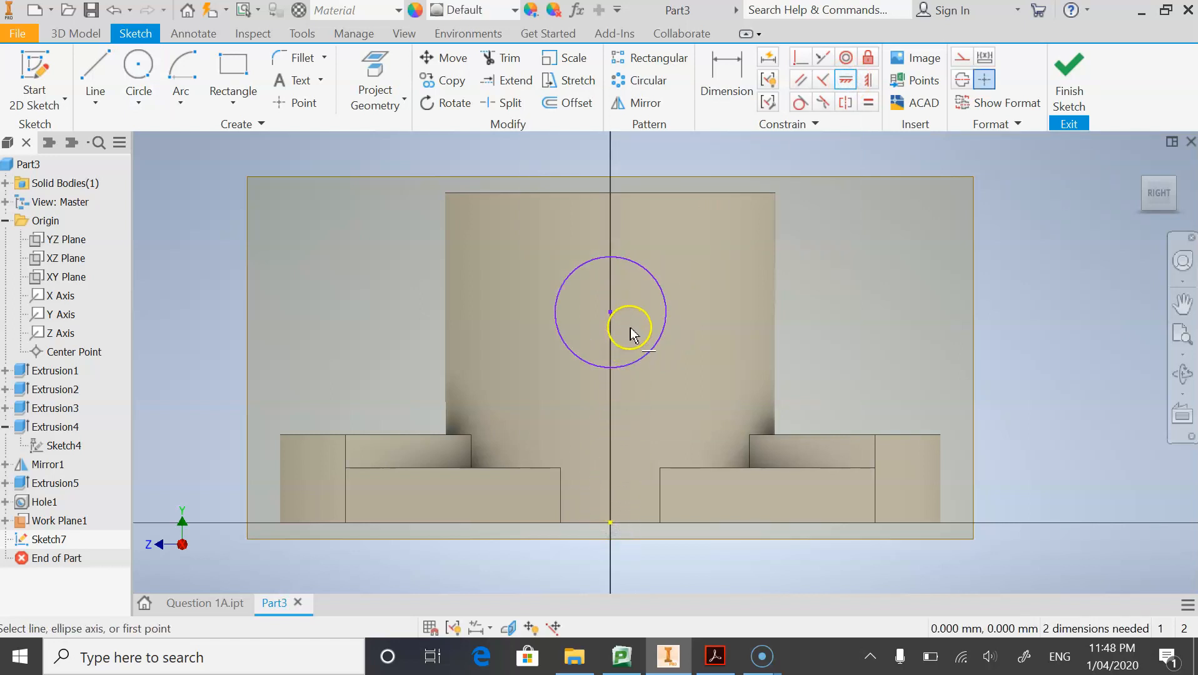
Check the boss's height in the PDF drawing and dimension the circle's centre 39 mm above the origin.
left_click(707, 661)
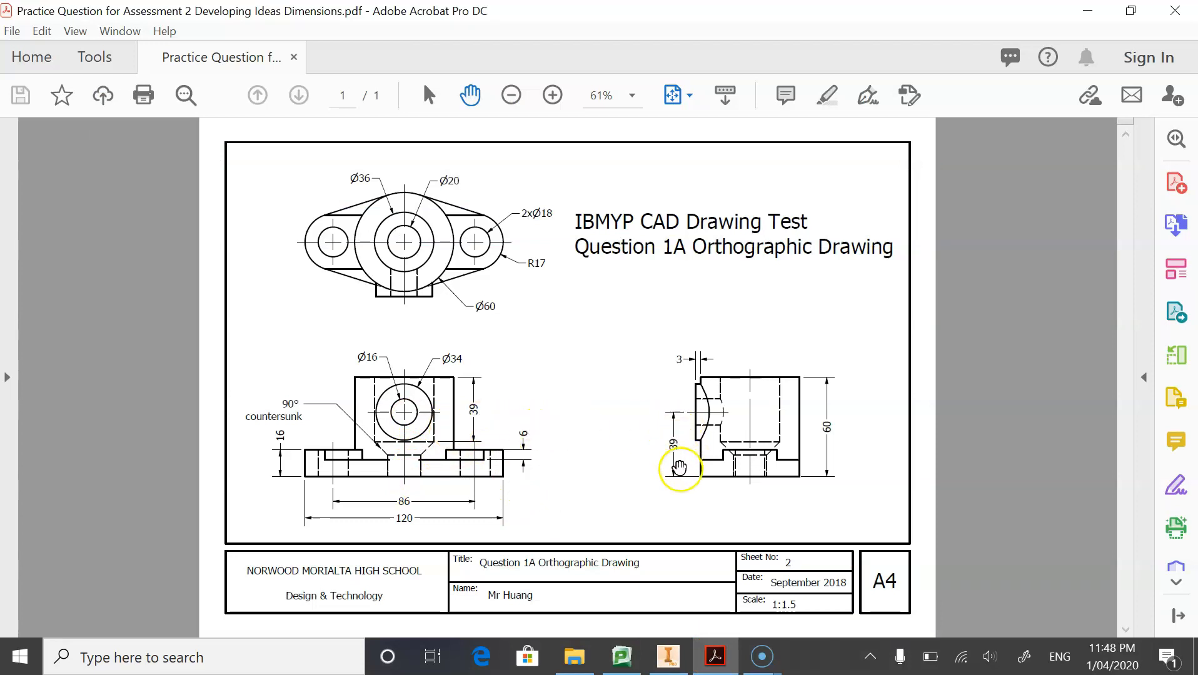
left_click(668, 656)
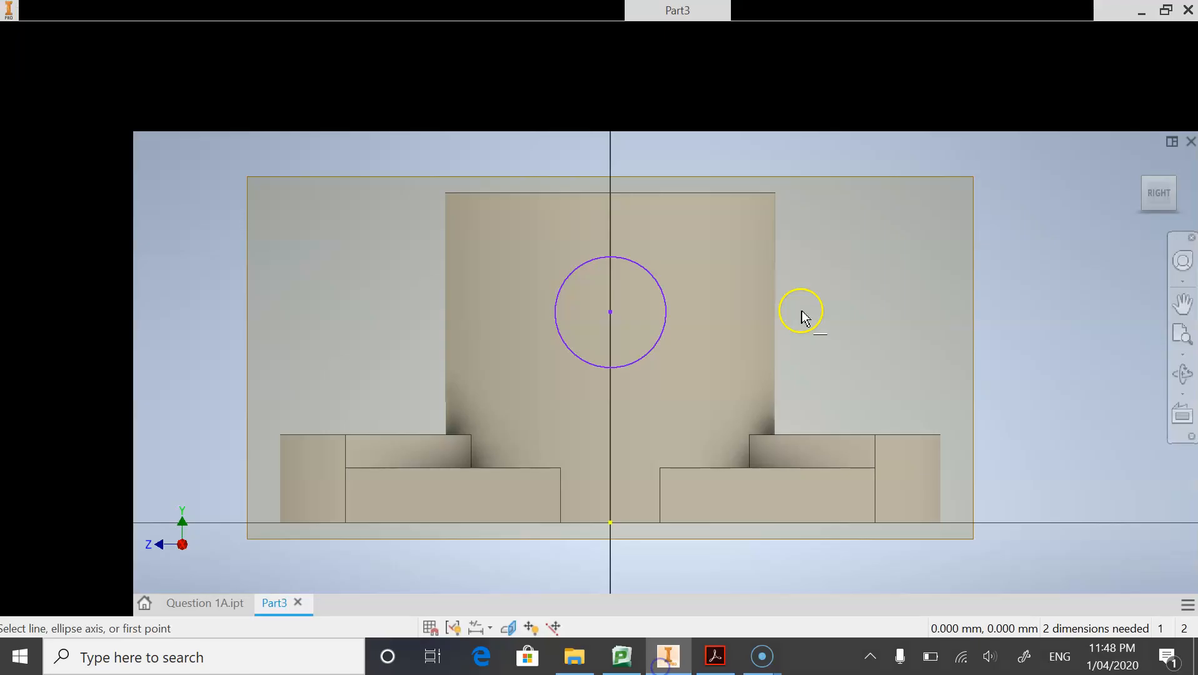
left_click(725, 78)
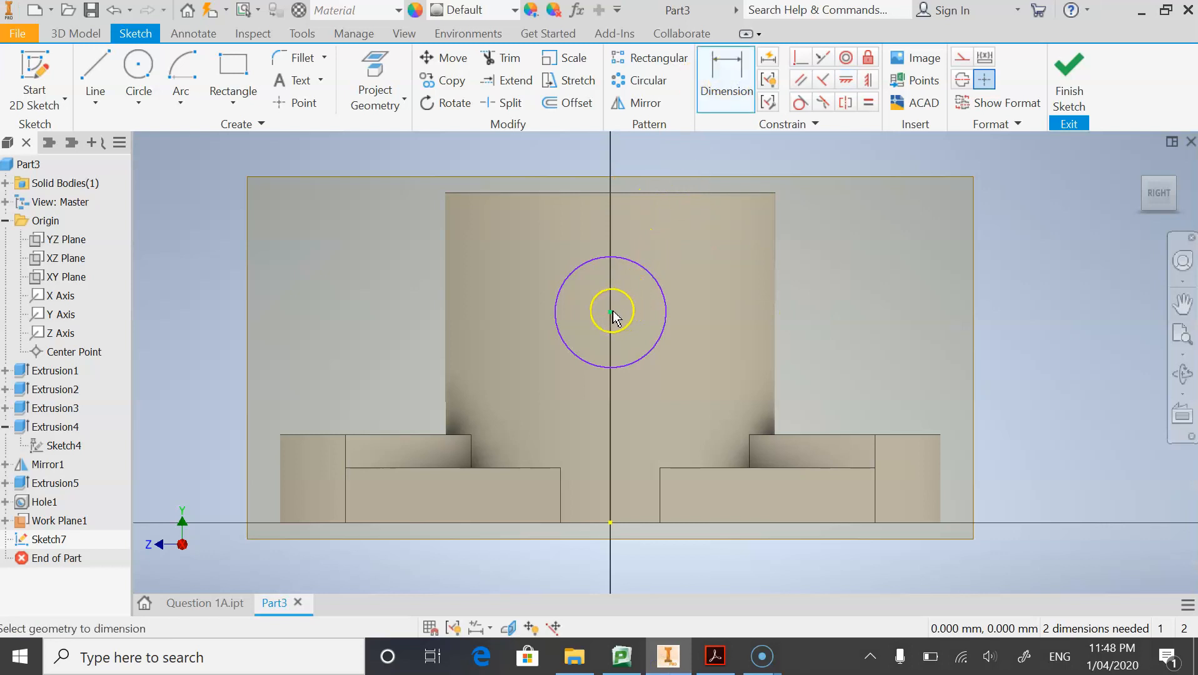
left_click(611, 524)
left_click(716, 435)
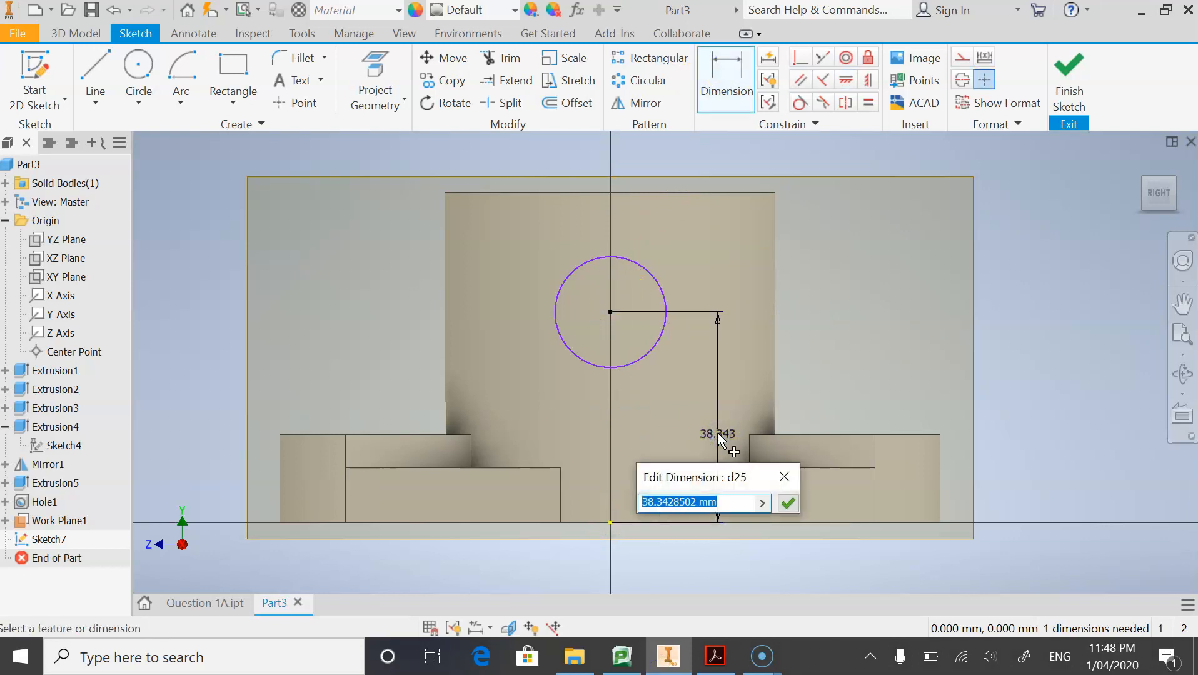
type("39")
key("Return")
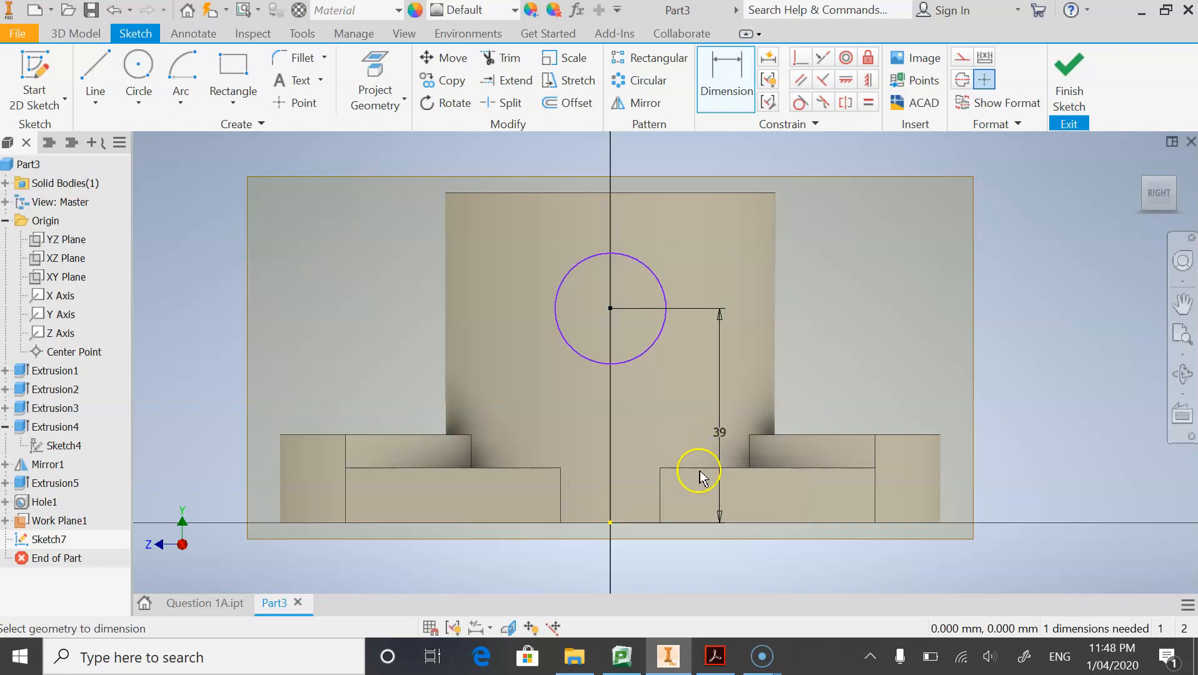
Check the boss's diameter in the PDF drawing, dimension the circle to 34 mm and finish the sketch.
left_click(724, 666)
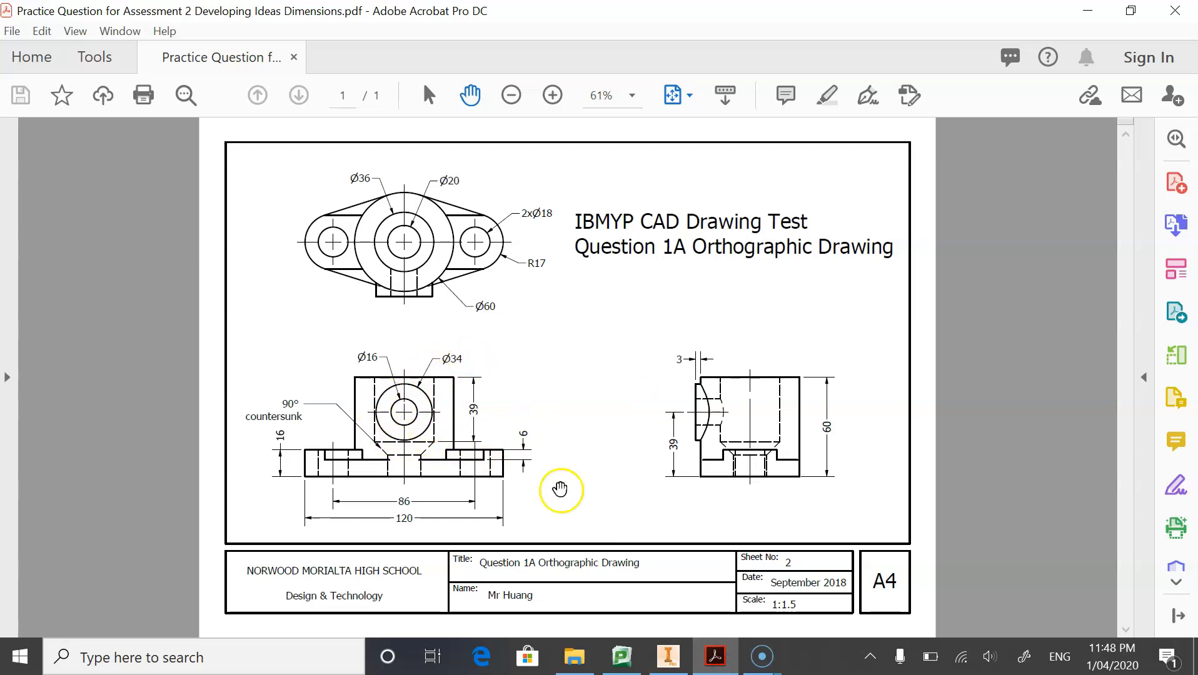
left_click(667, 656)
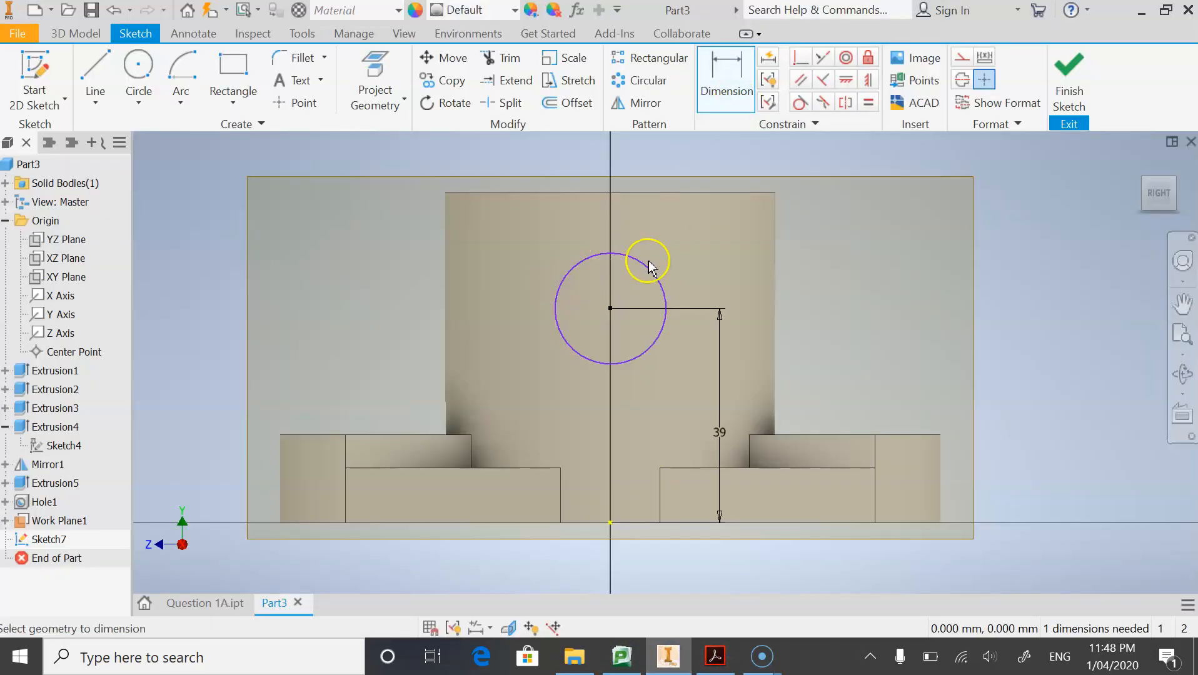
left_click(656, 285)
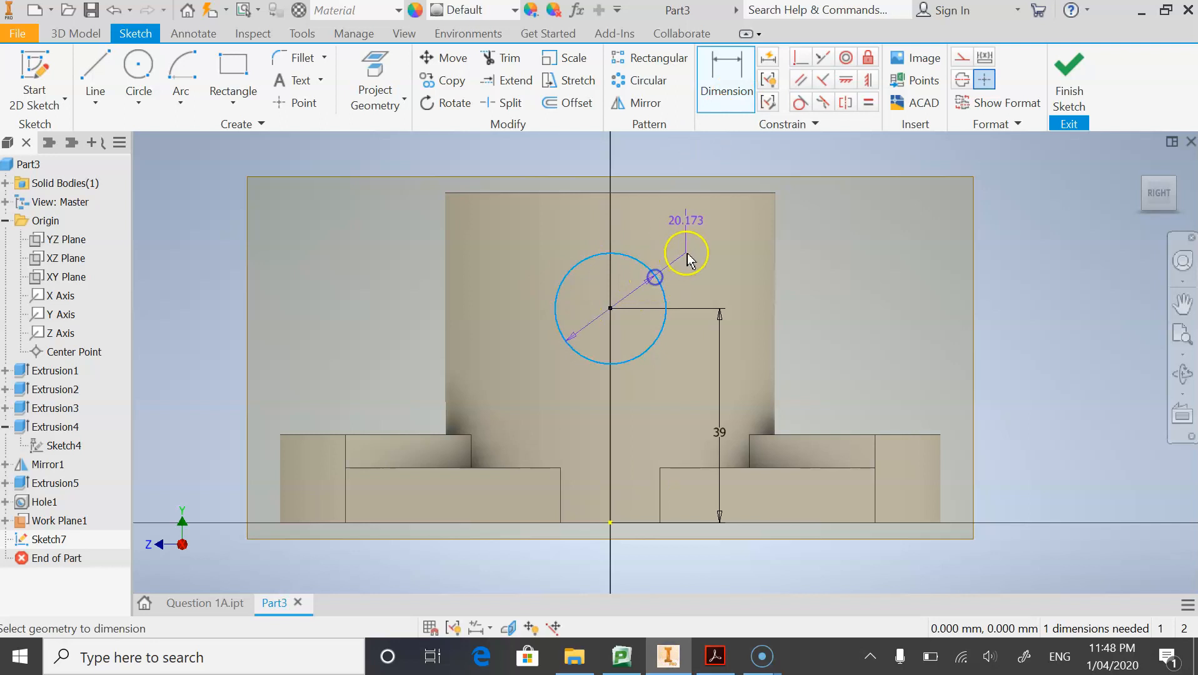
left_click(687, 255)
type("34")
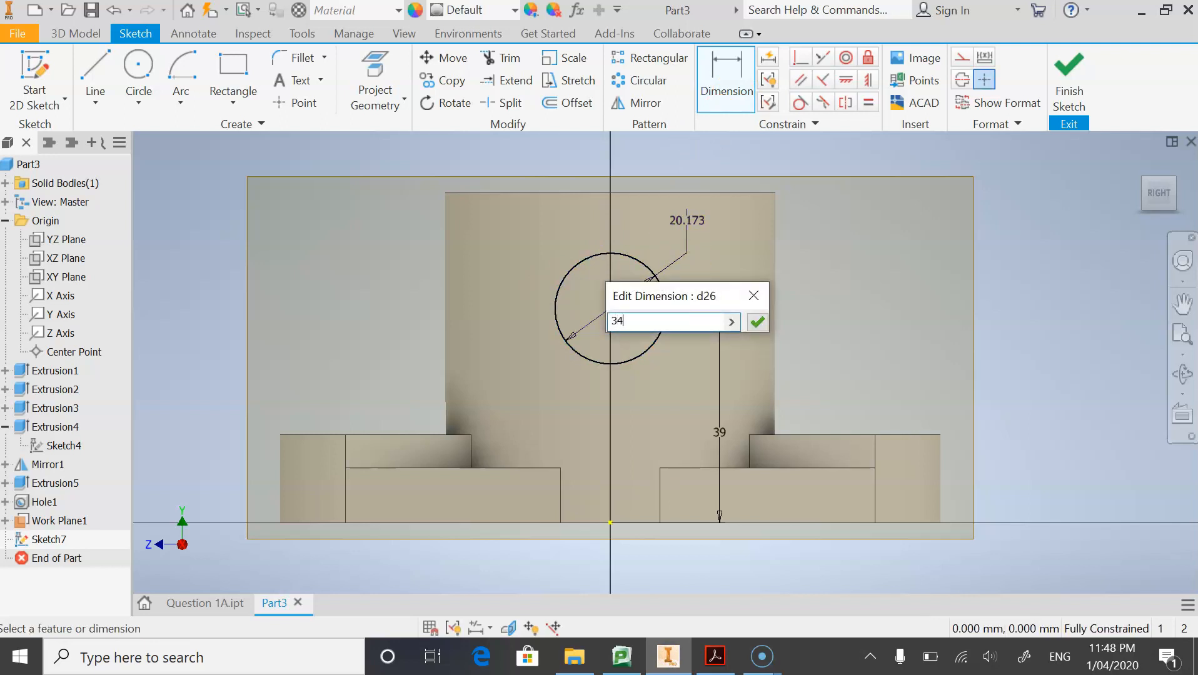
key("Return")
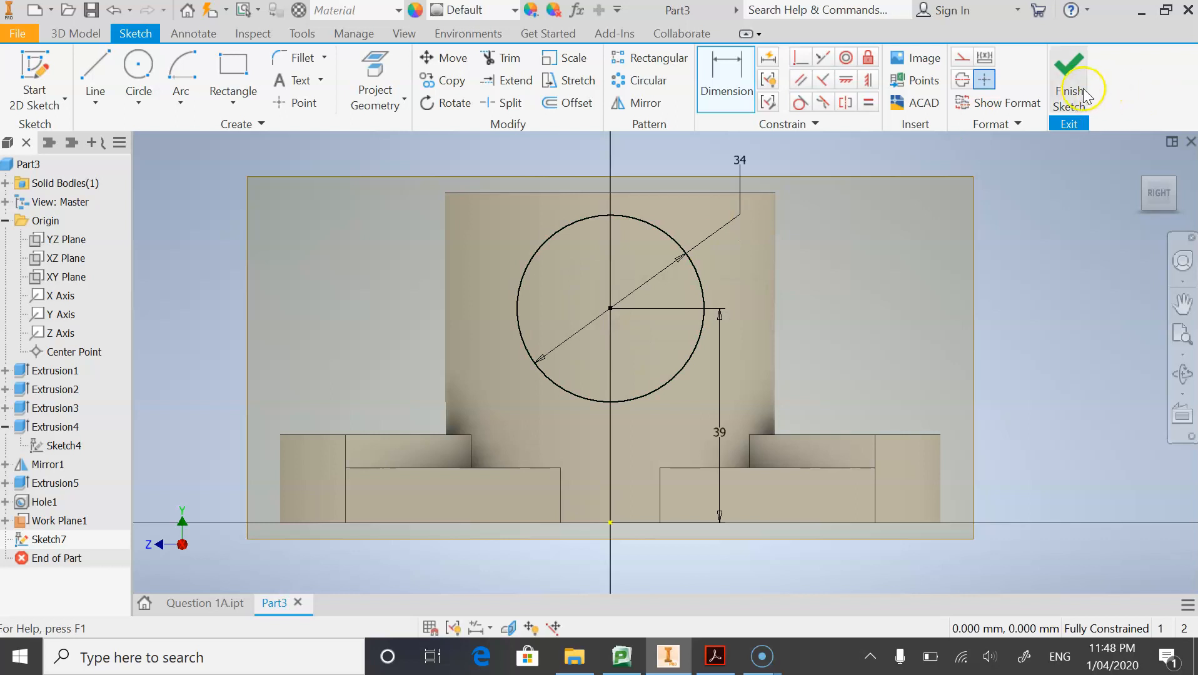
left_click(1071, 89)
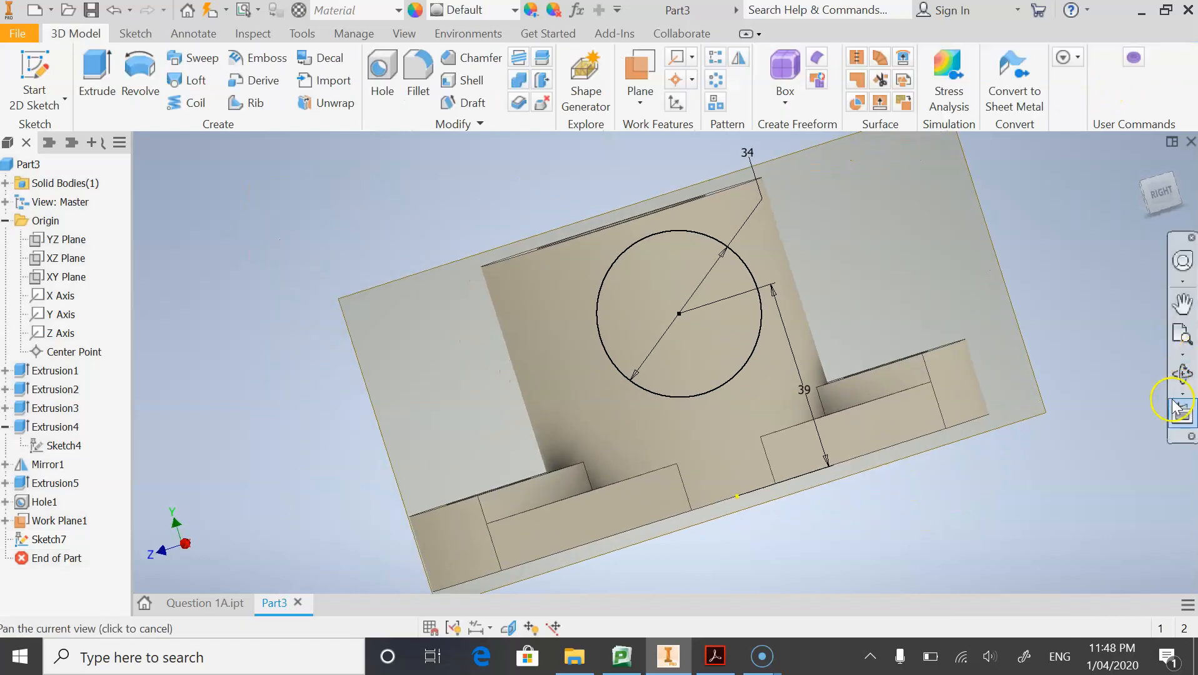
Extrude the 34 mm circle in the flipped direction up to the cylinder's outer face, joining it to the body.
left_click(1181, 368)
left_click_drag(738, 350, 837, 340)
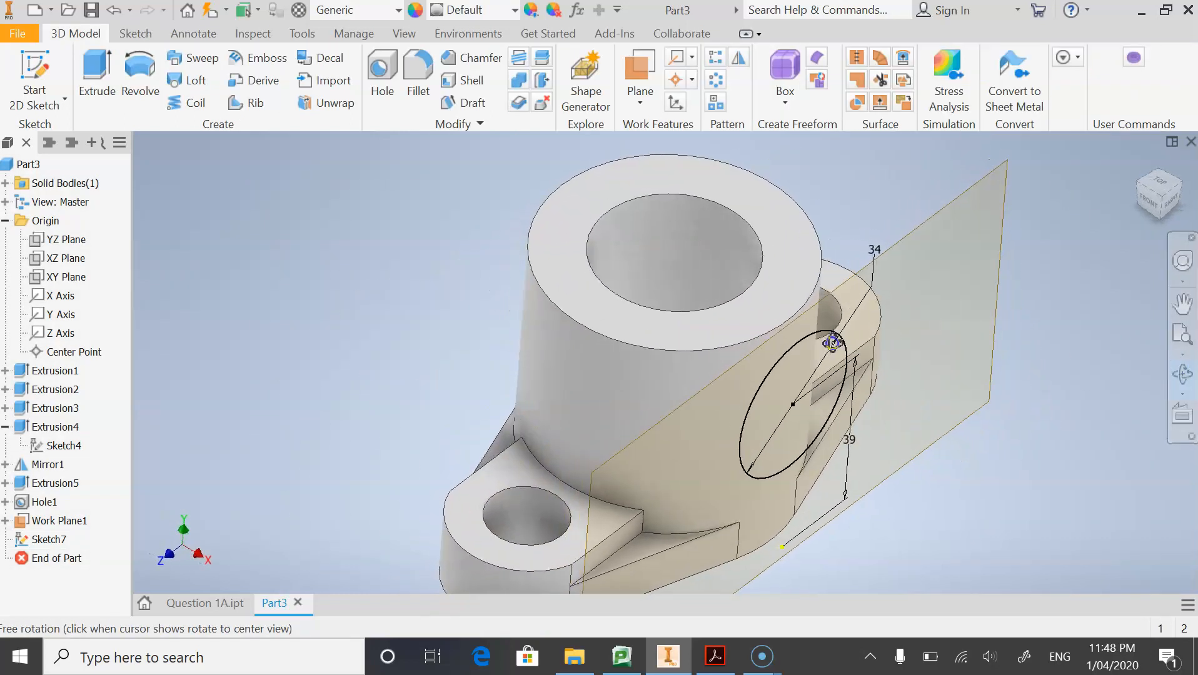
left_click(100, 81)
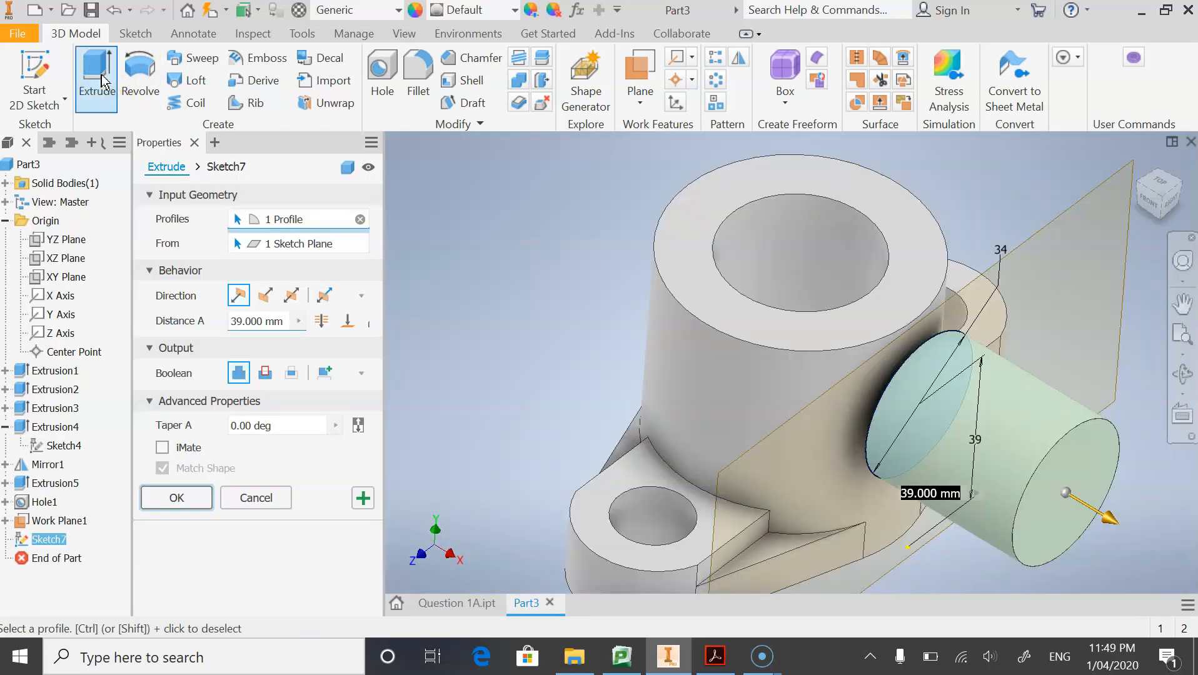
left_click(265, 294)
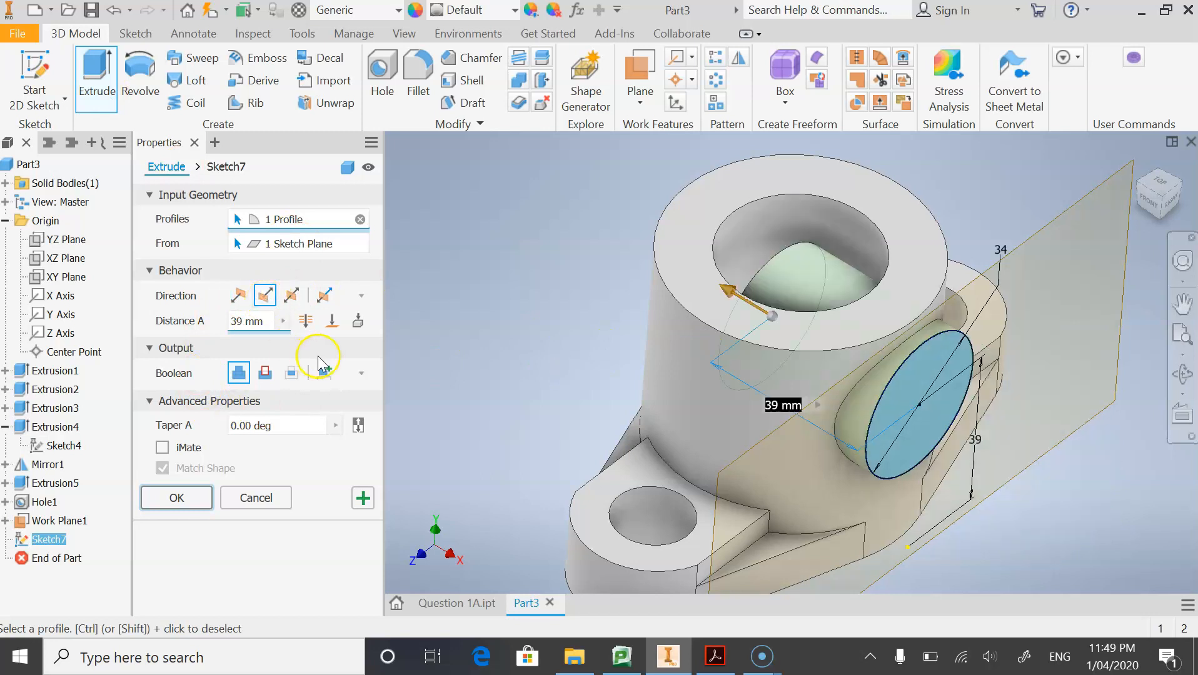
left_click(330, 320)
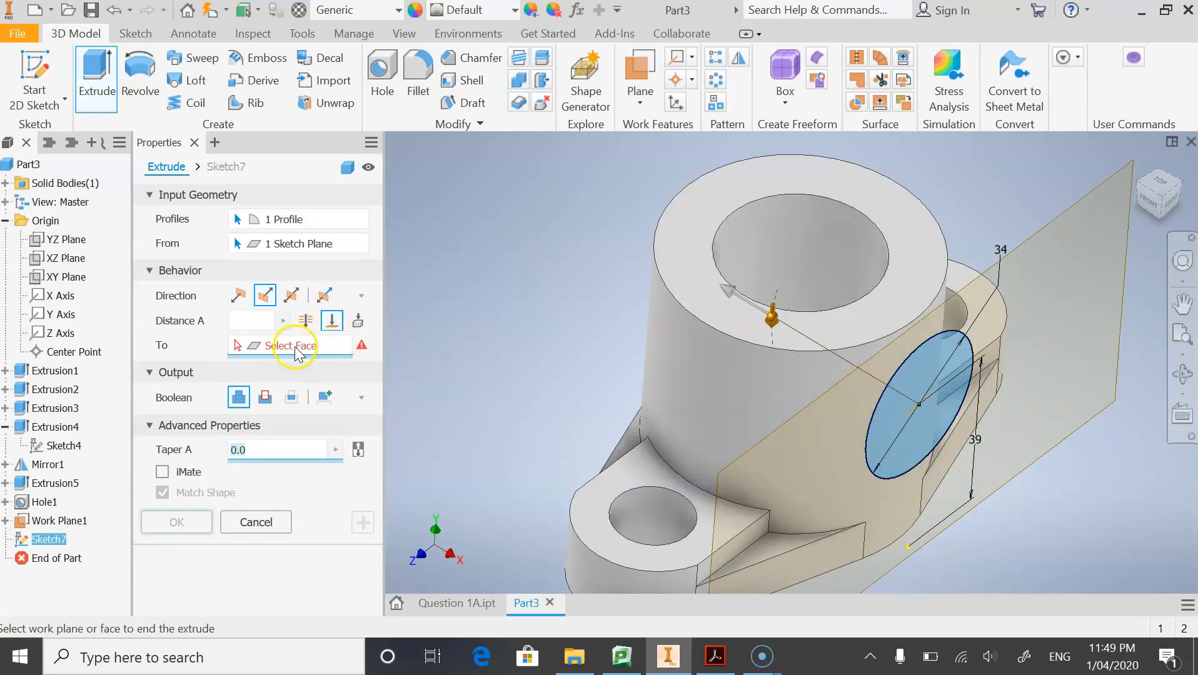
left_click(799, 388)
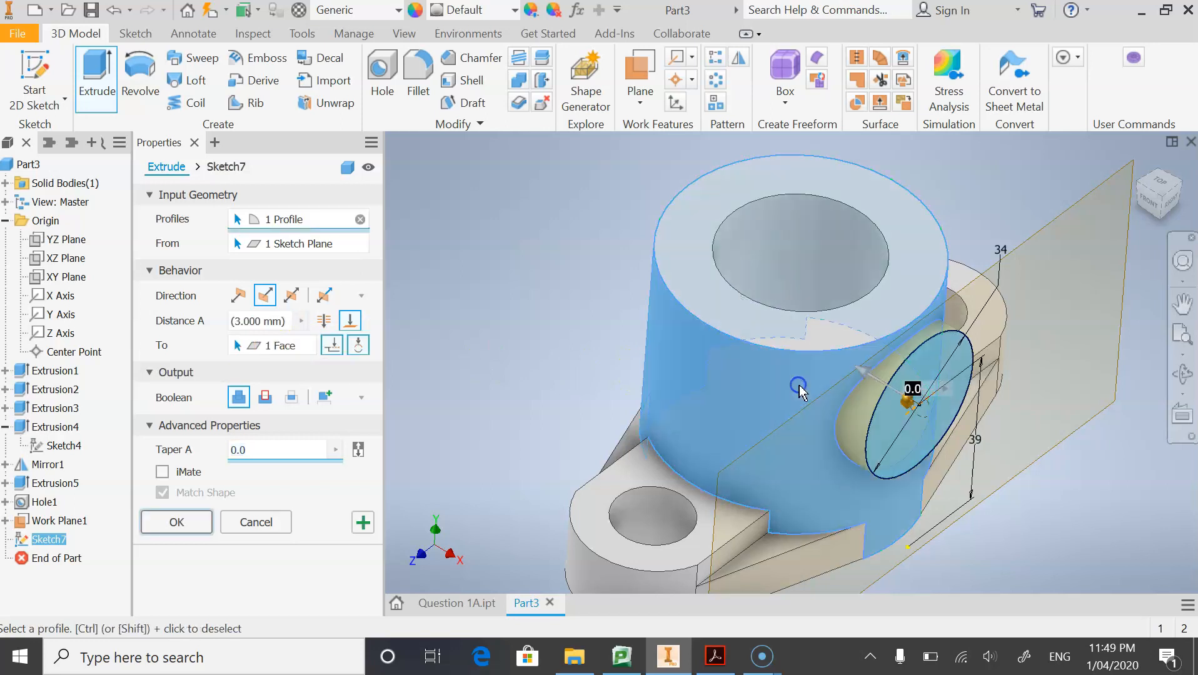
left_click(187, 523)
Start a sketch on the side boss's front face and project its cut edges into the sketch.
left_click(1177, 378)
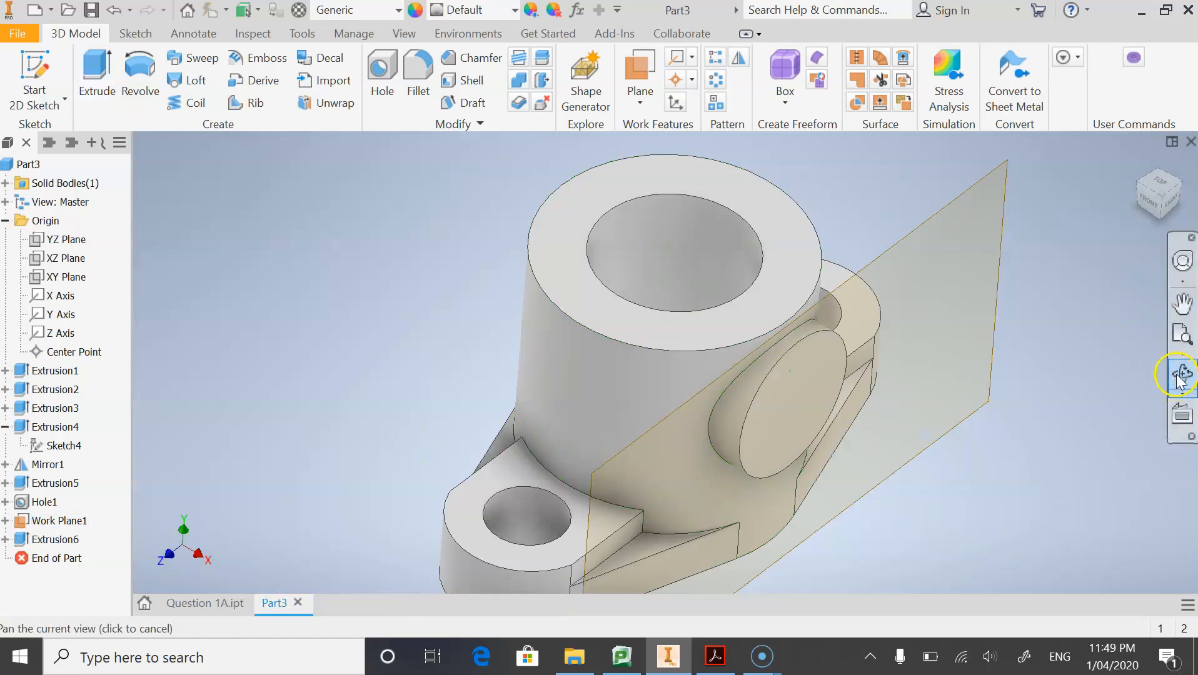
left_click(1178, 378)
left_click_drag(821, 412, 746, 387)
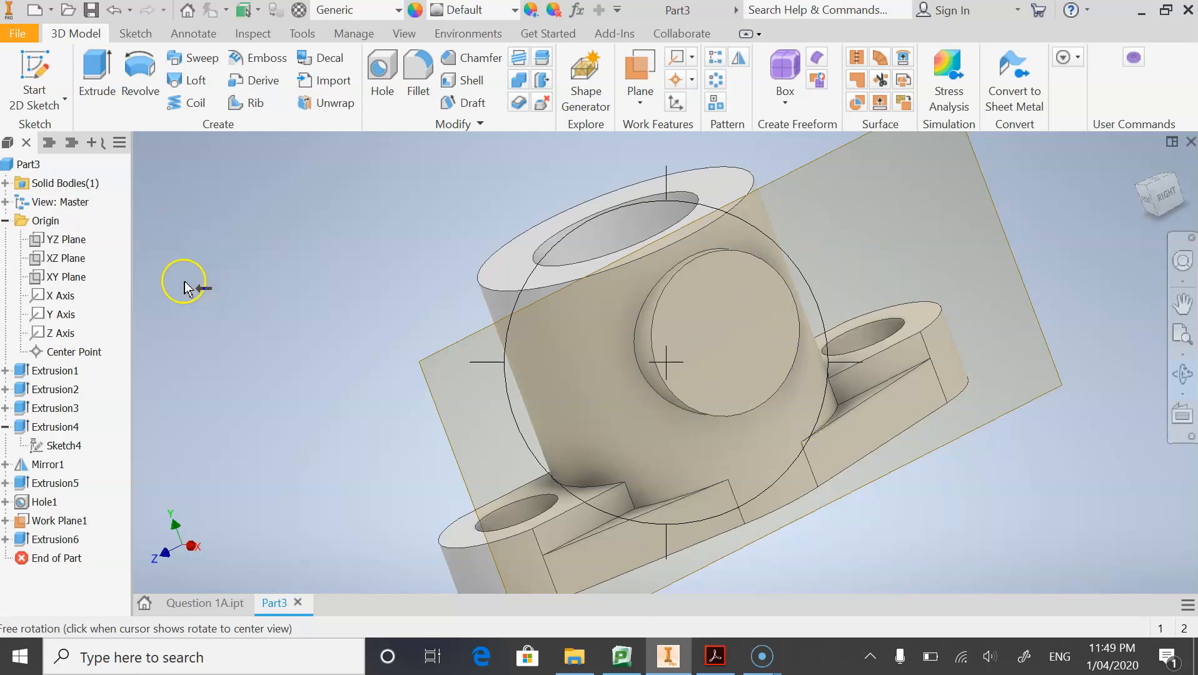
key("Escape")
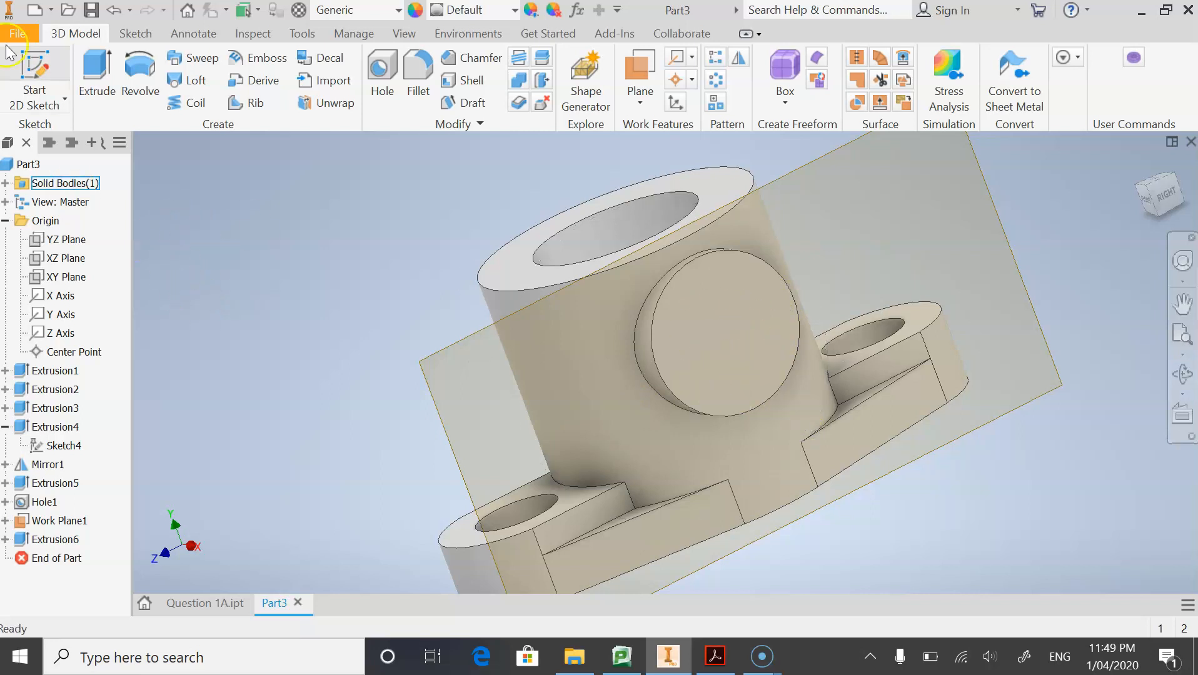
left_click(38, 68)
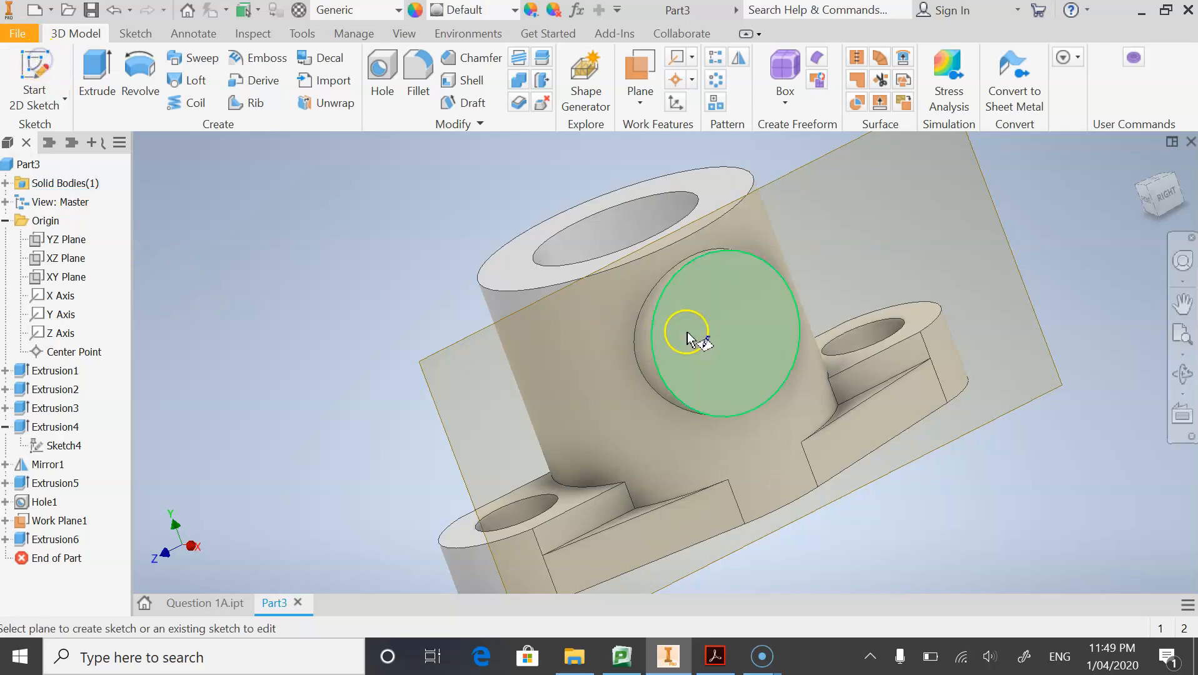
left_click(687, 333)
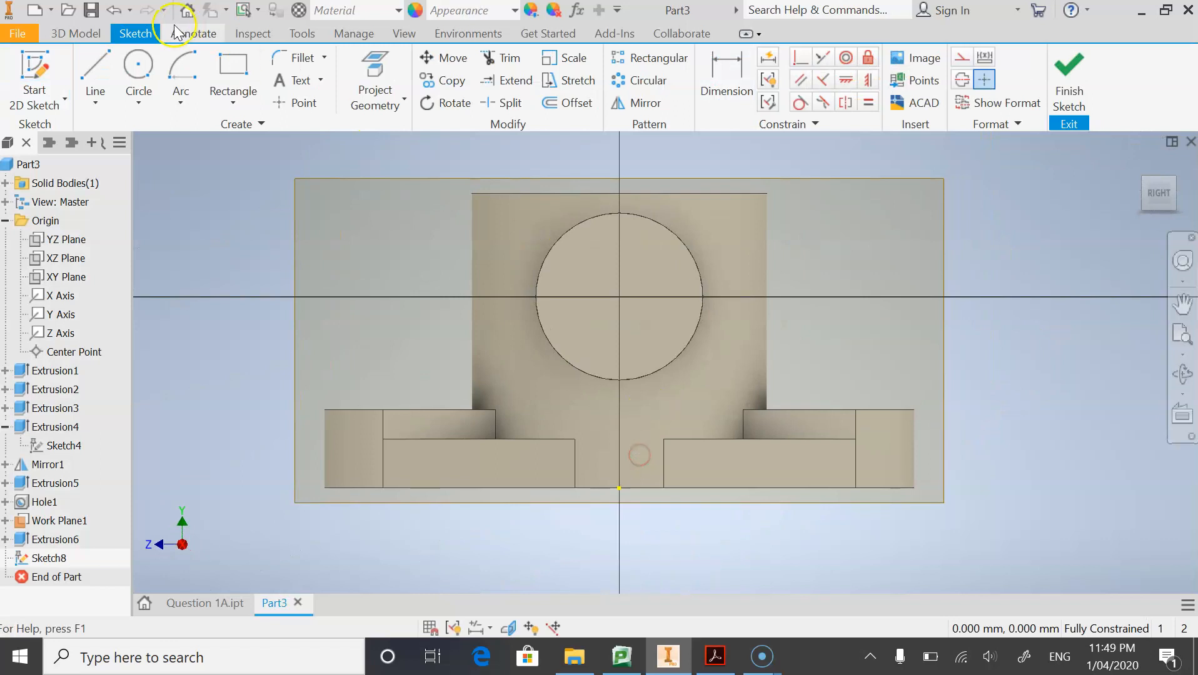
left_click(140, 67)
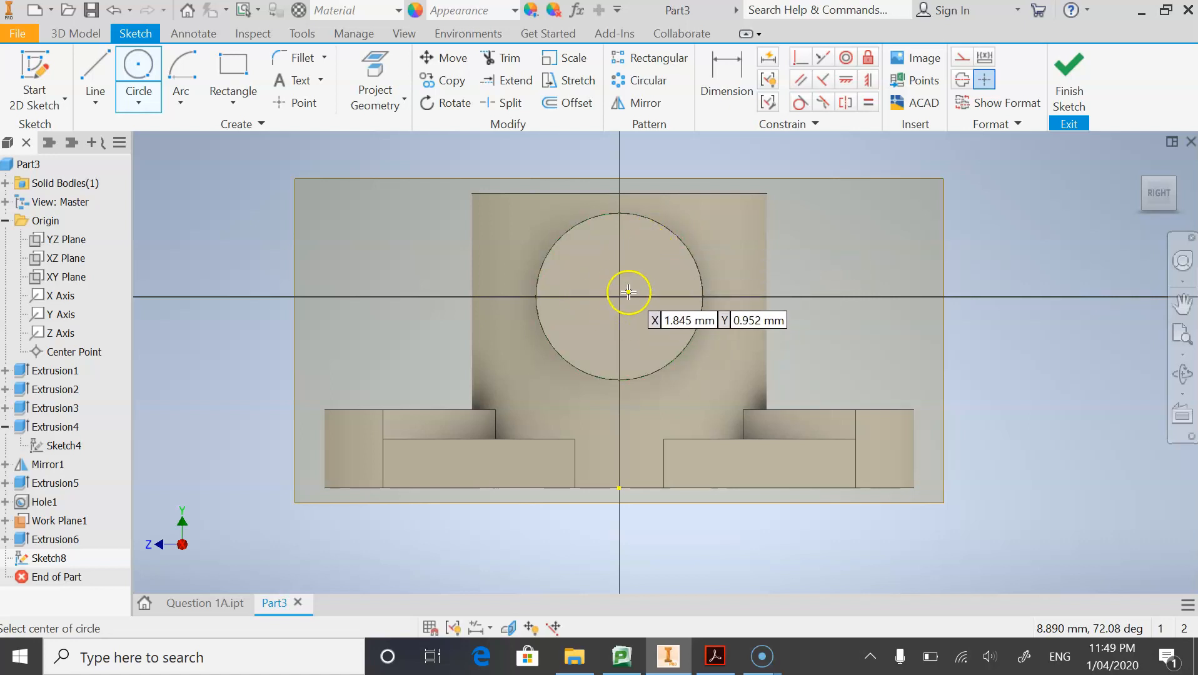
key("Escape")
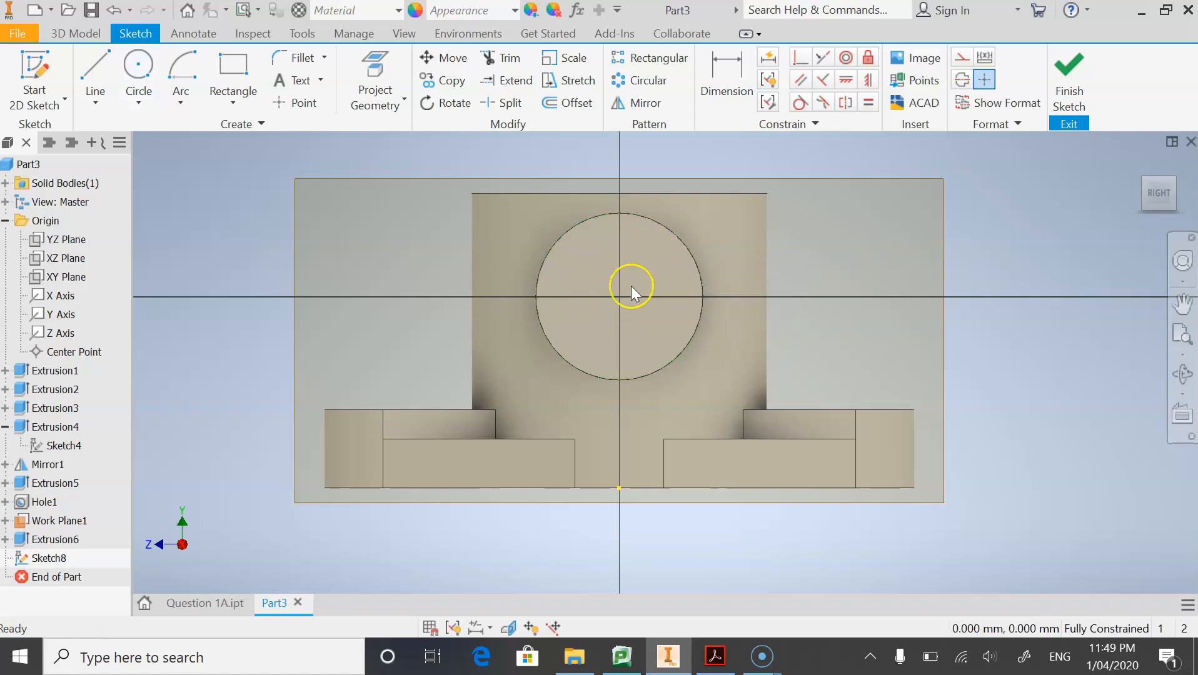
left_click(386, 104)
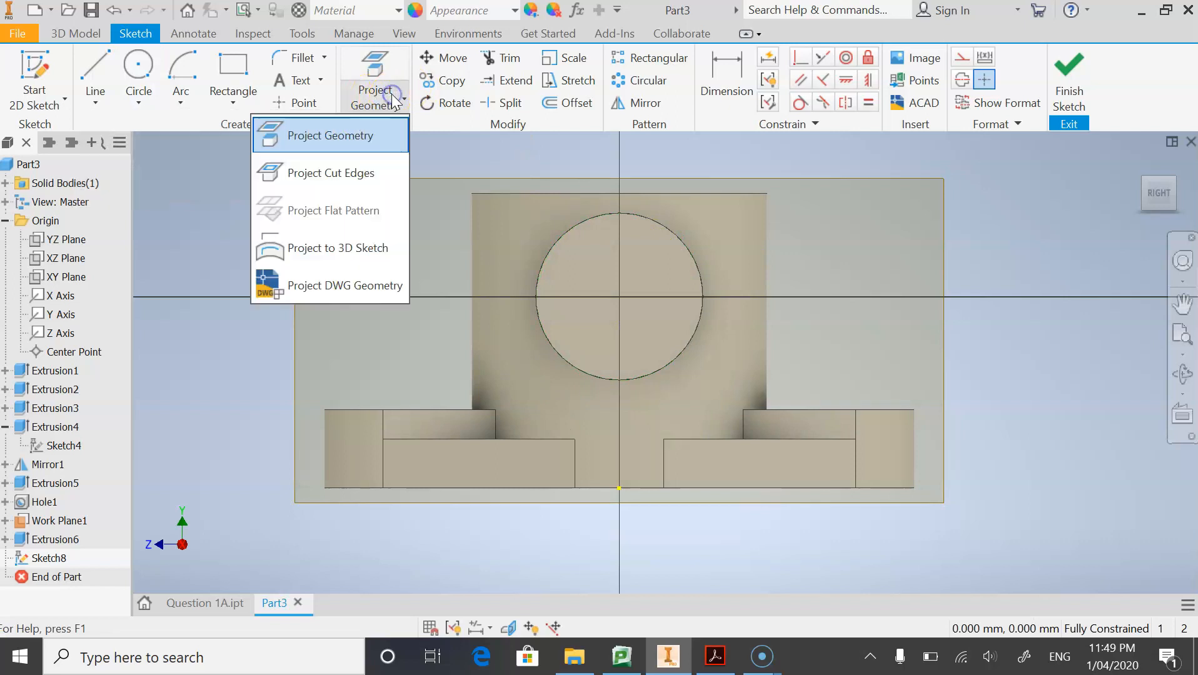
left_click(366, 178)
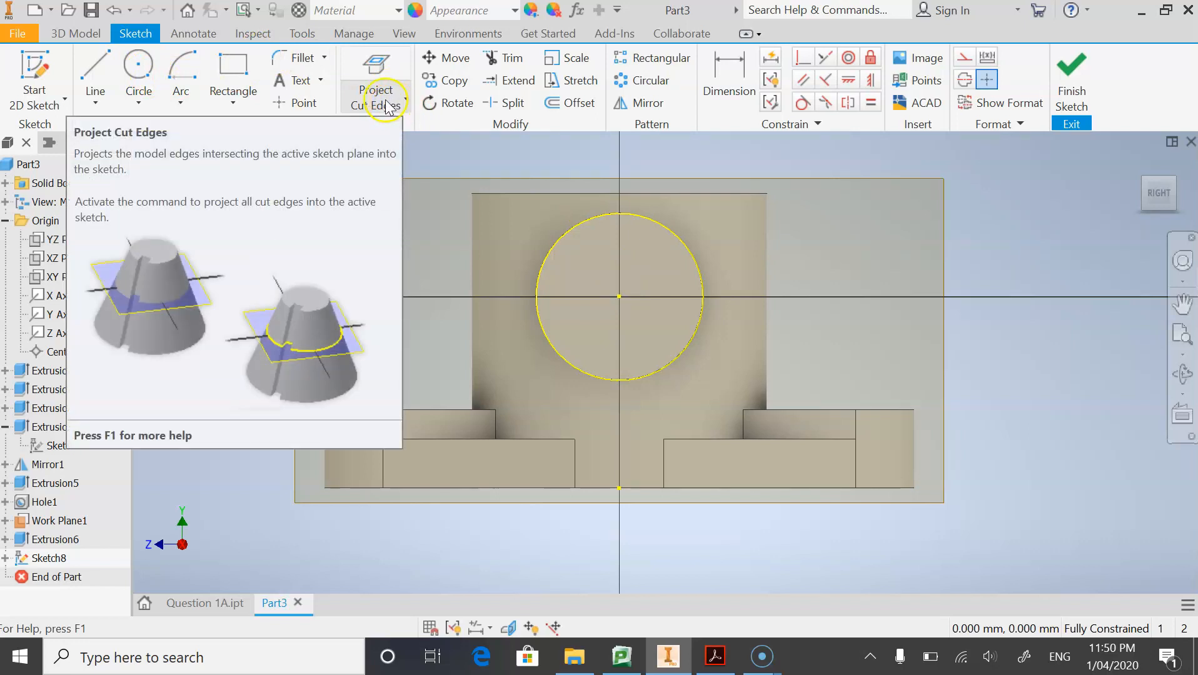
Draw a smaller circle inside the boss's outline, centred on the projected circle's centre point.
left_click(139, 65)
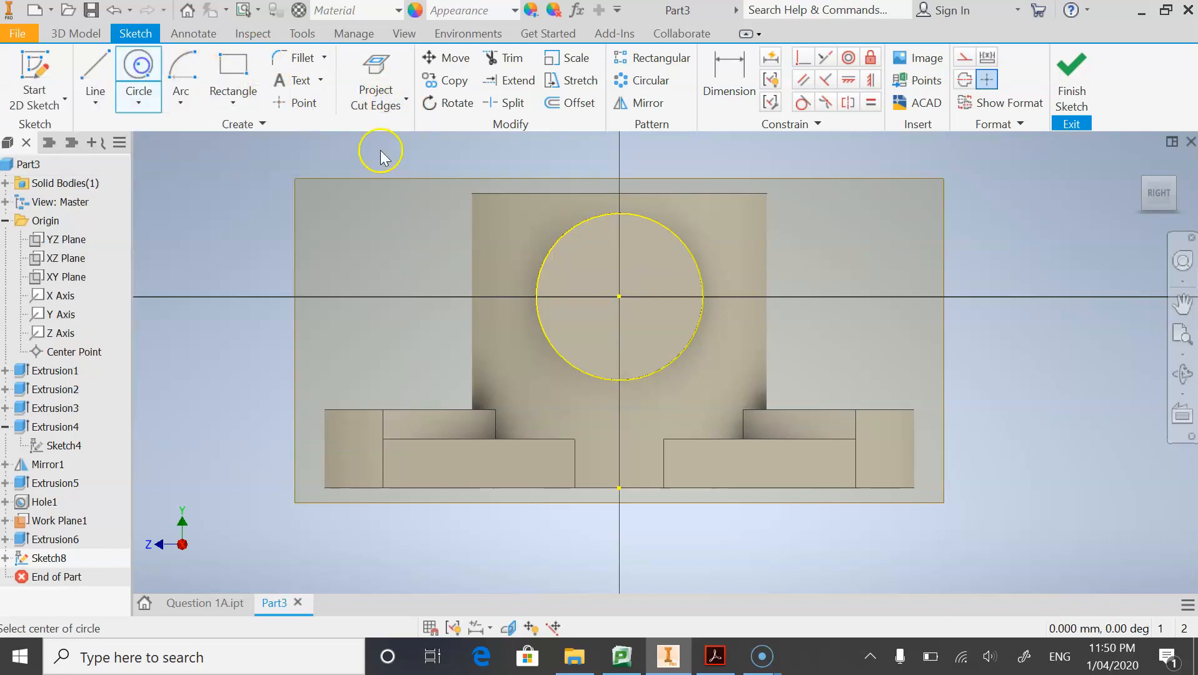
left_click(618, 296)
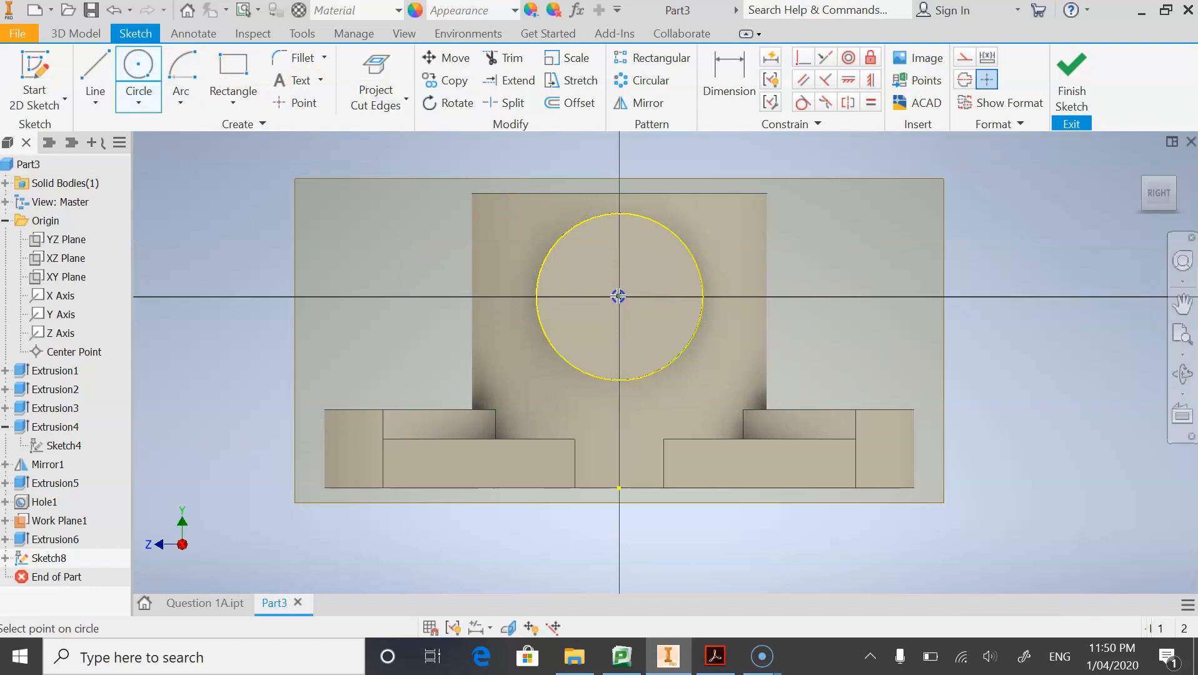
left_click(648, 251)
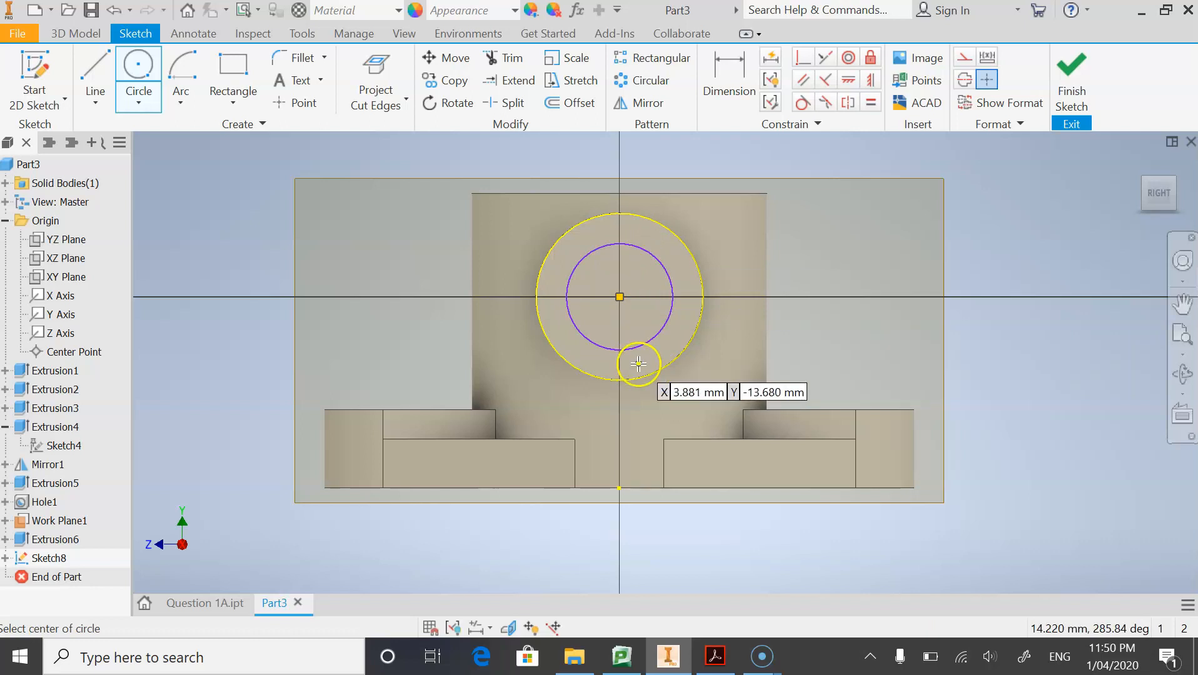
Check the side hole's diameter in the PDF drawing, dimension the inner circle to 16 mm and finish the sketch.
left_click(729, 658)
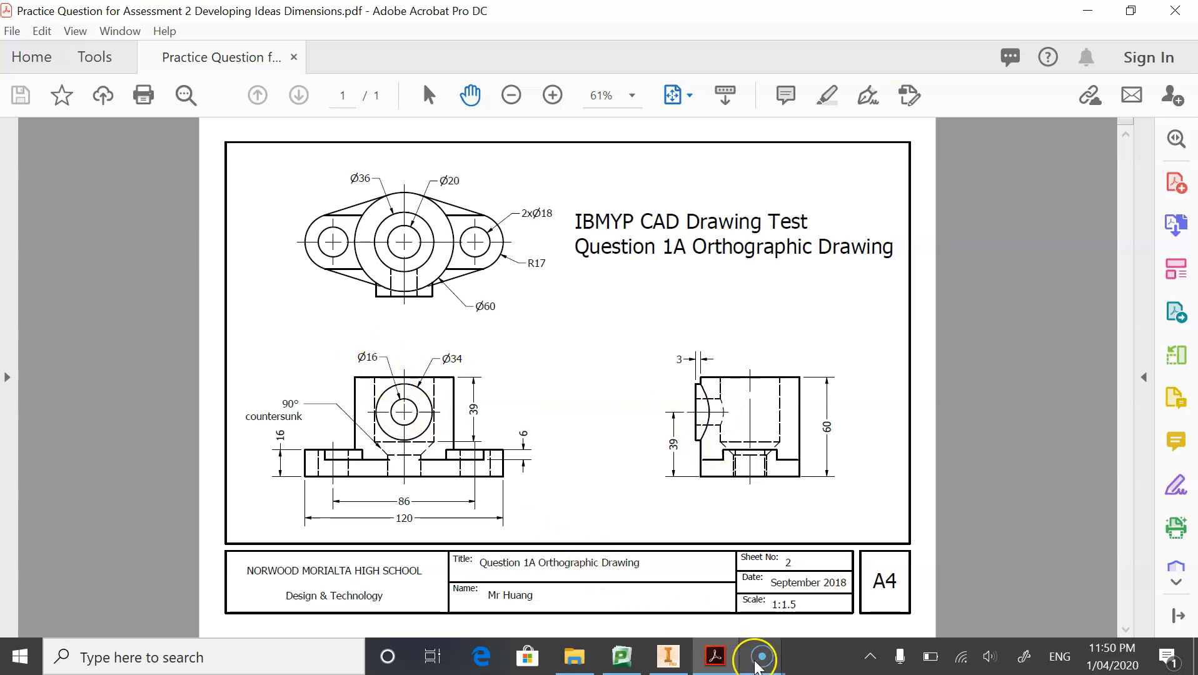
left_click(668, 656)
left_click(727, 75)
left_click(671, 288)
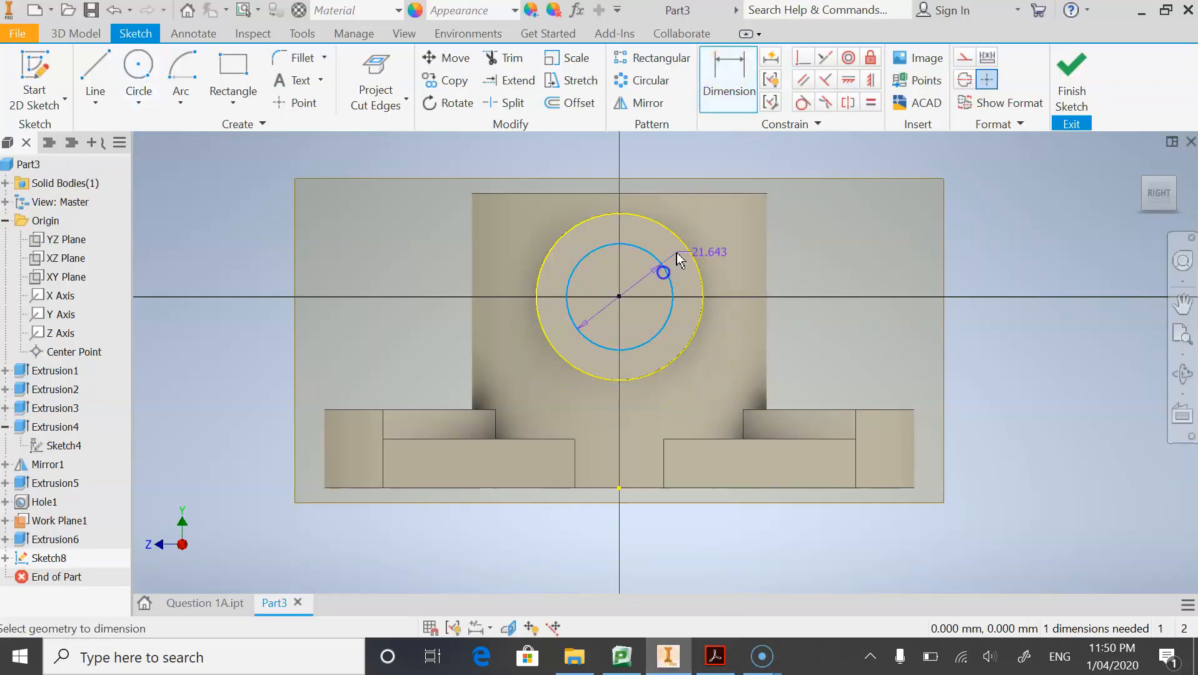
left_click(711, 243)
type("16")
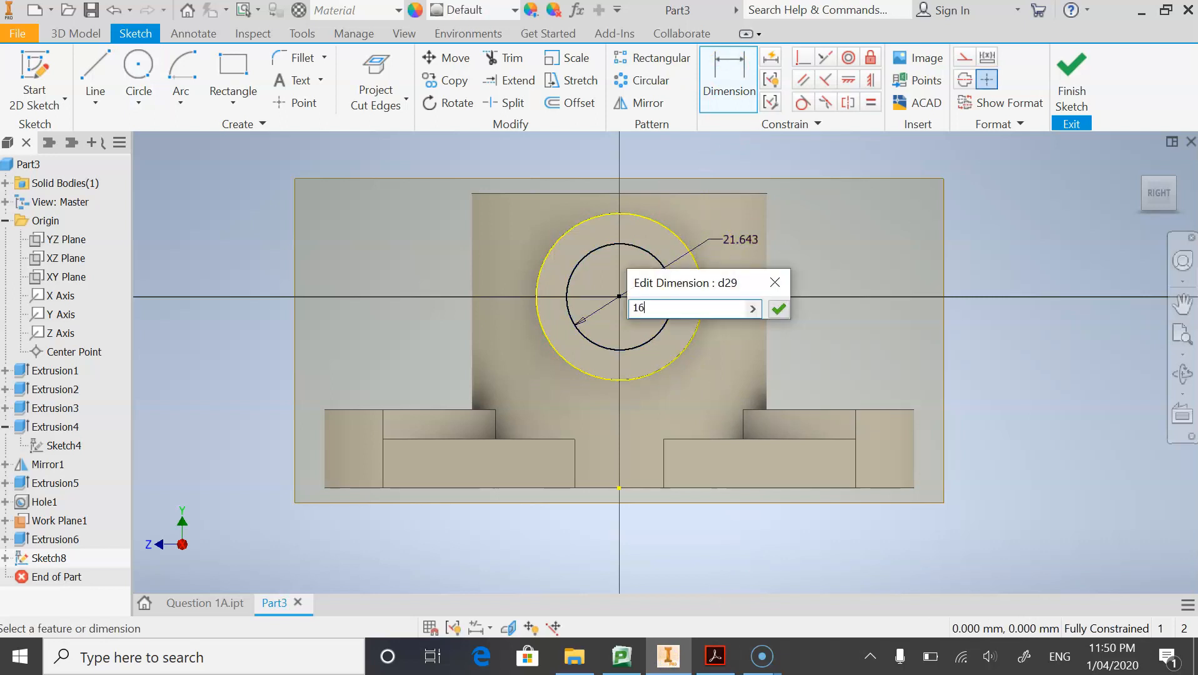
key("Return")
left_click(1070, 94)
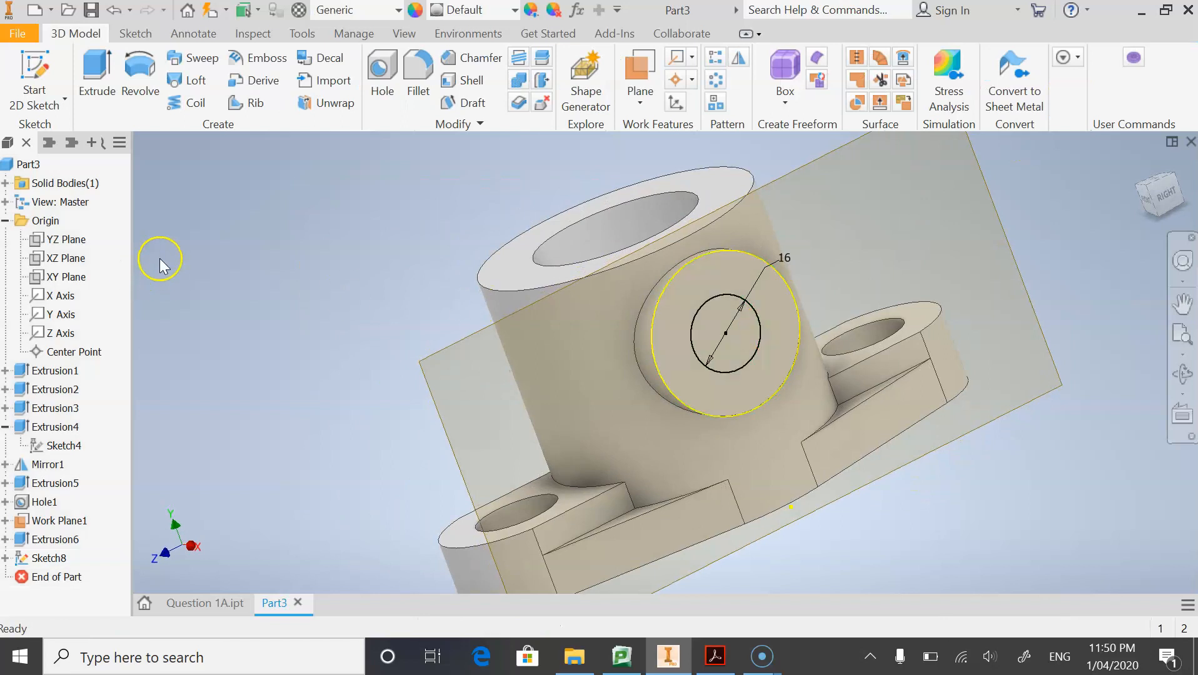
Cut the 16 mm circle 30 mm in the flipped direction, through the boss and the cylinder wall.
left_click(94, 88)
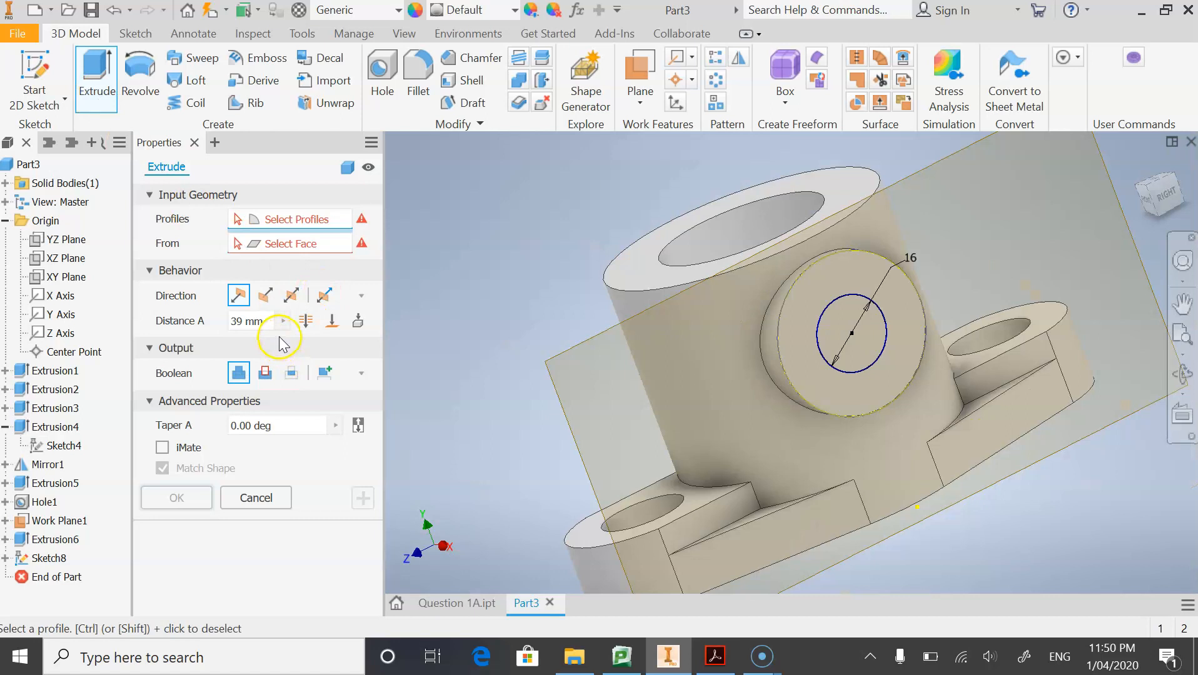
left_click(265, 298)
left_click(266, 373)
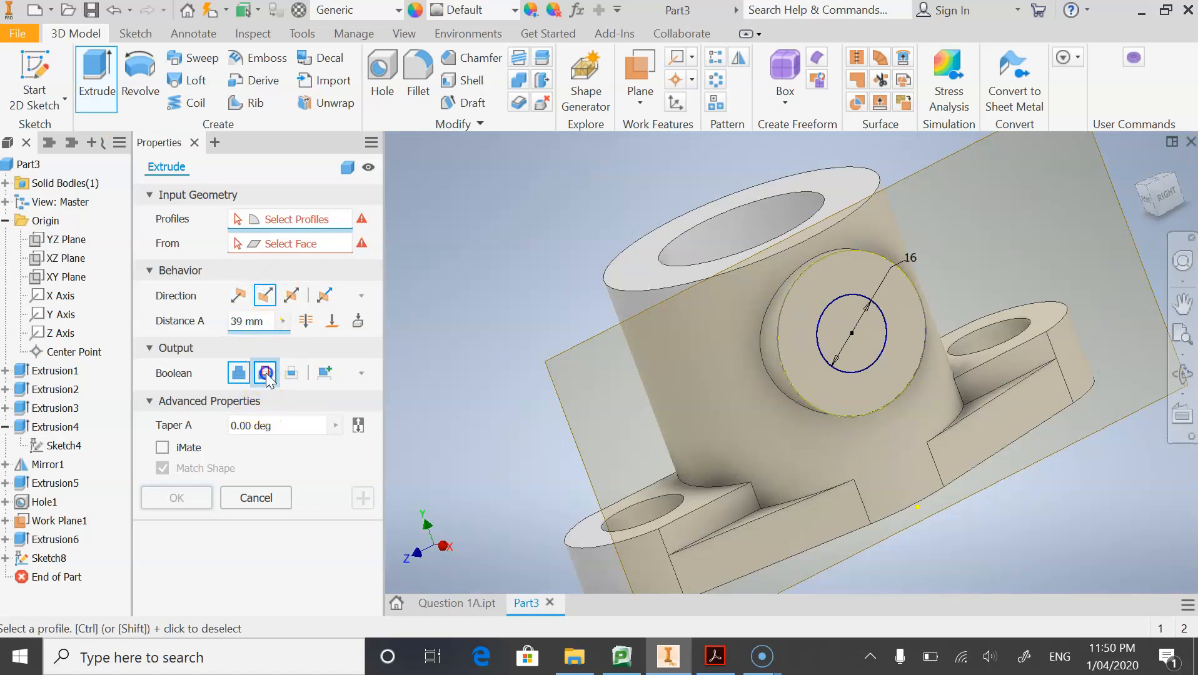
left_click(838, 340)
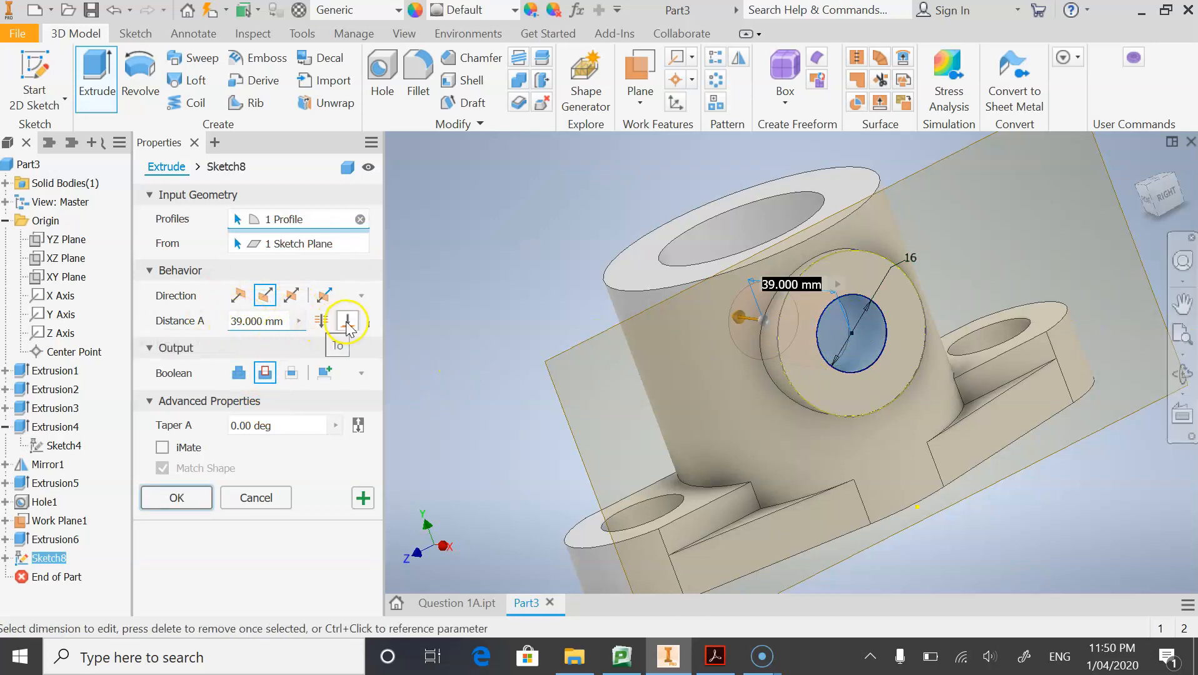
left_click(245, 320)
key("Delete")
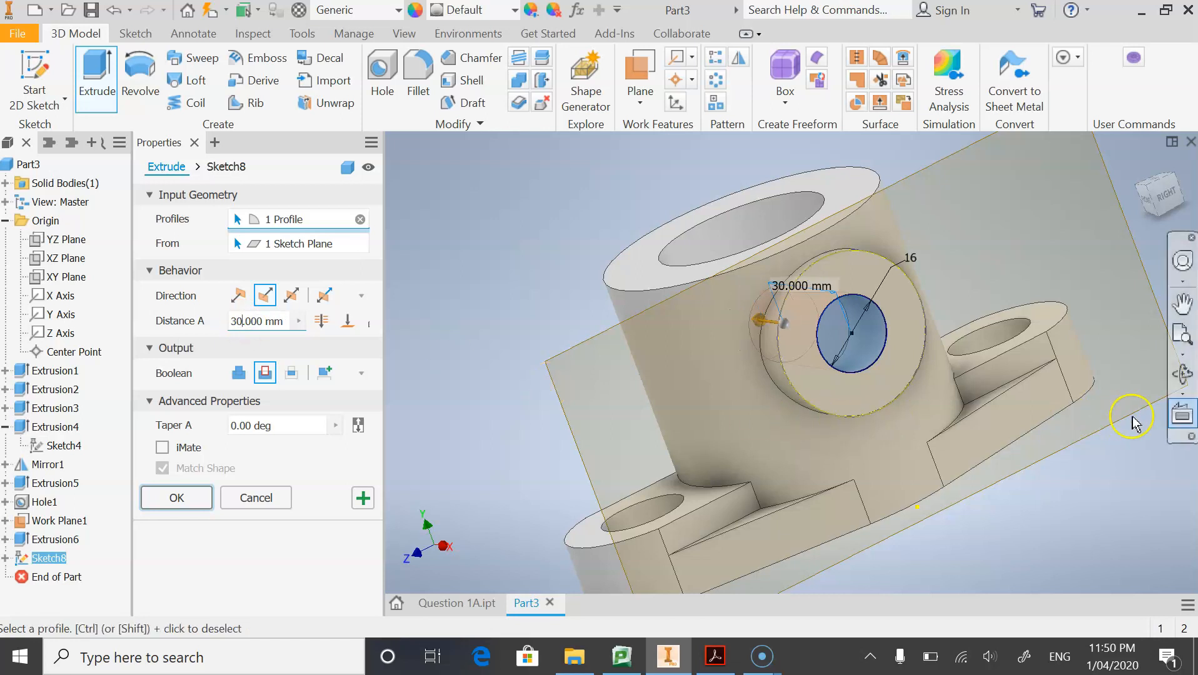
left_click(1187, 377)
left_click_drag(933, 355, 823, 355)
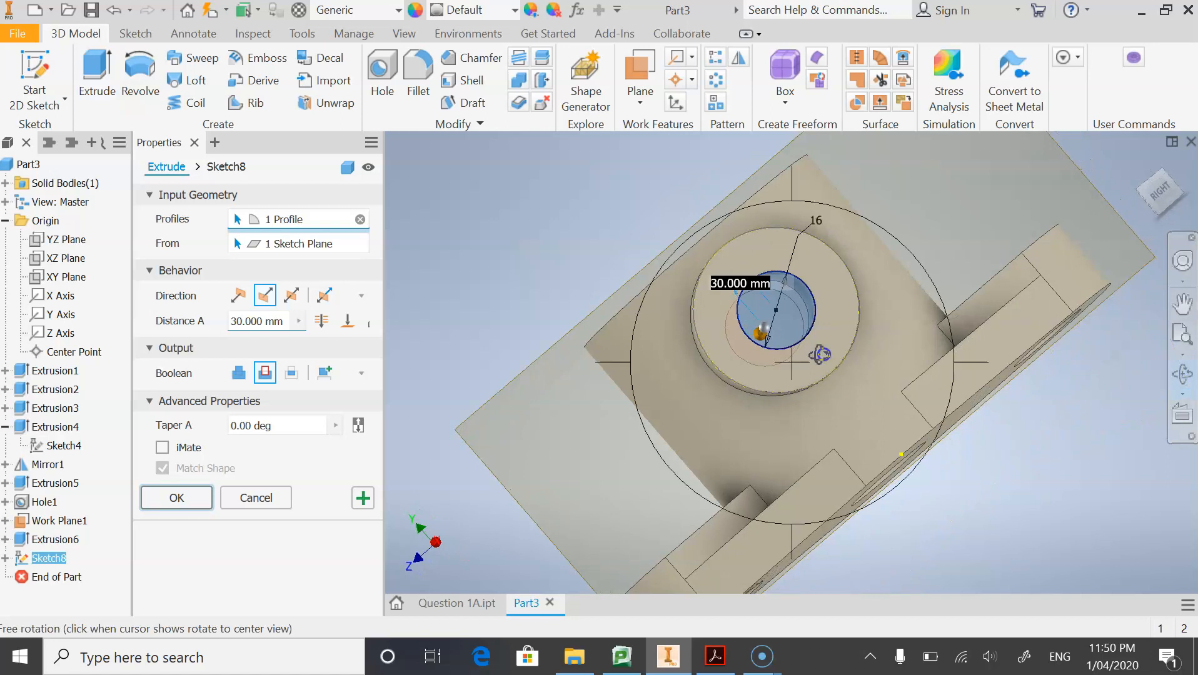
left_click(178, 498)
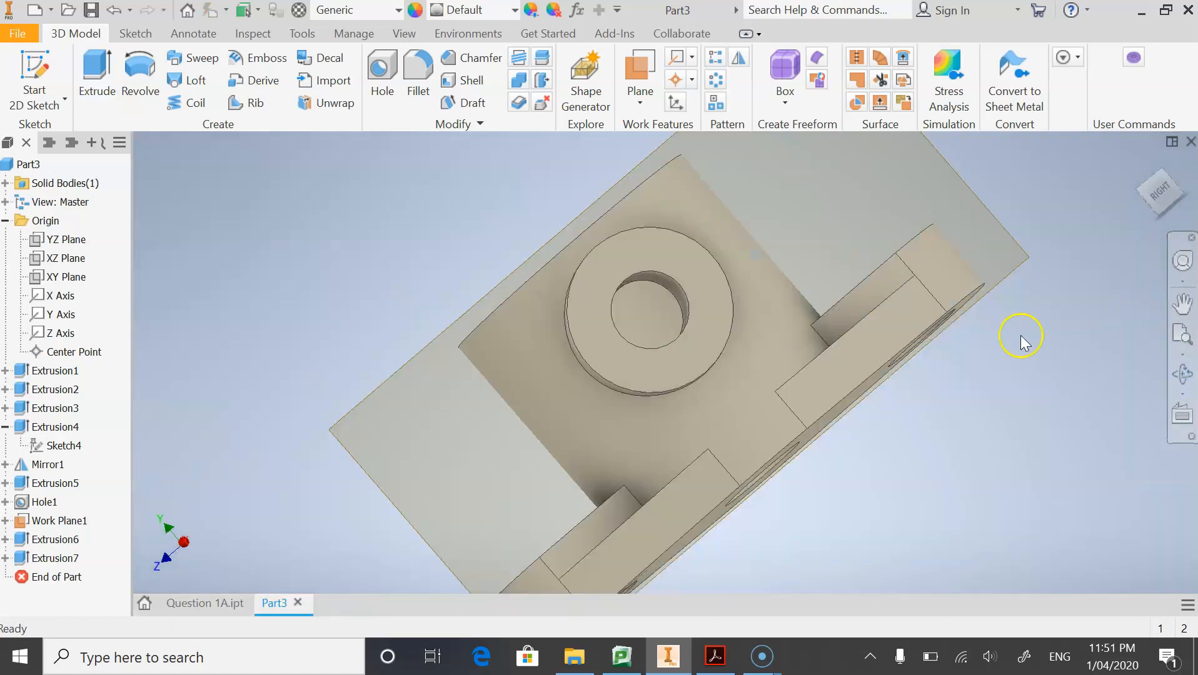
Hide the work plane that was used to build the side boss.
left_click(1179, 375)
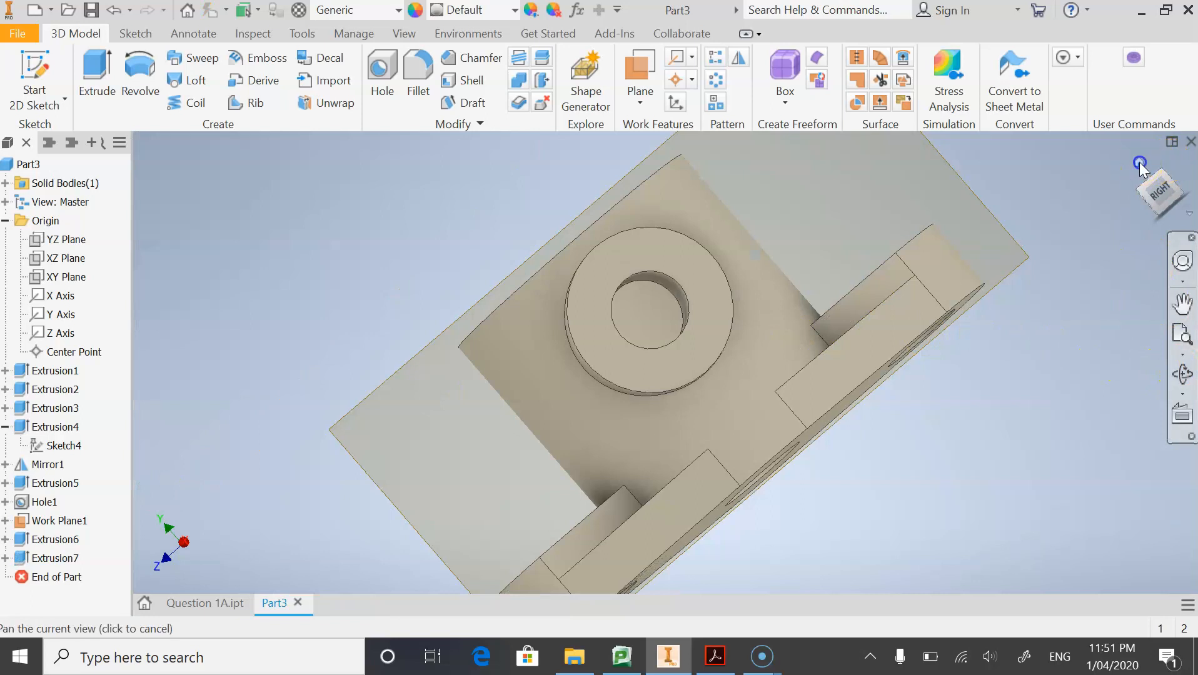
left_click(1166, 163)
left_click(1181, 374)
left_click_drag(784, 366, 784, 412)
left_click_drag(821, 369, 689, 348)
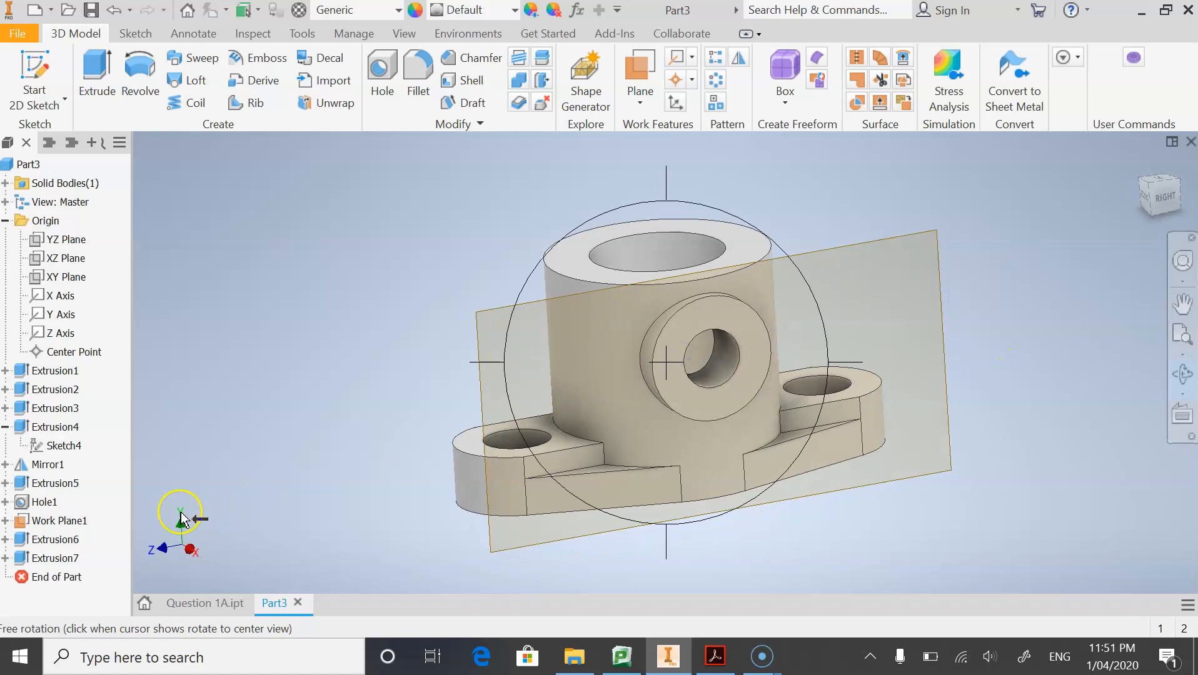
key("Escape")
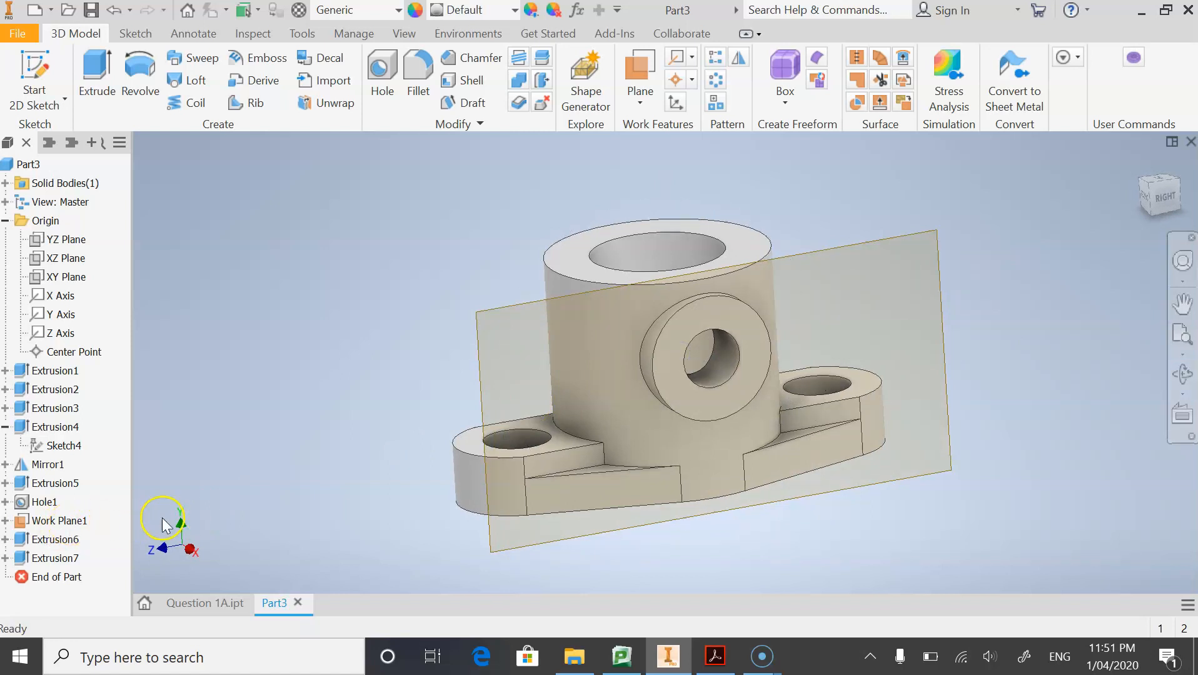
left_click(81, 528)
right_click(82, 528)
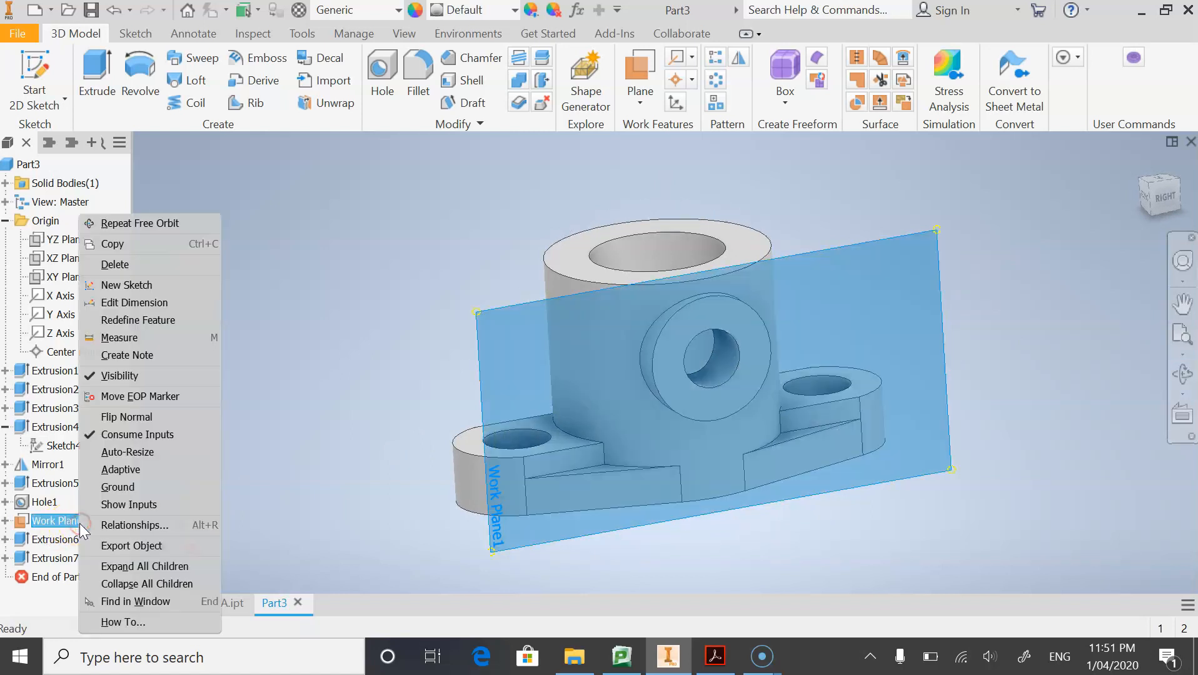
left_click(112, 376)
Start saving the bracket as an Inventor part file in the Question 1A folder.
left_click(1180, 374)
left_click(1182, 373)
left_click_drag(609, 366, 617, 436)
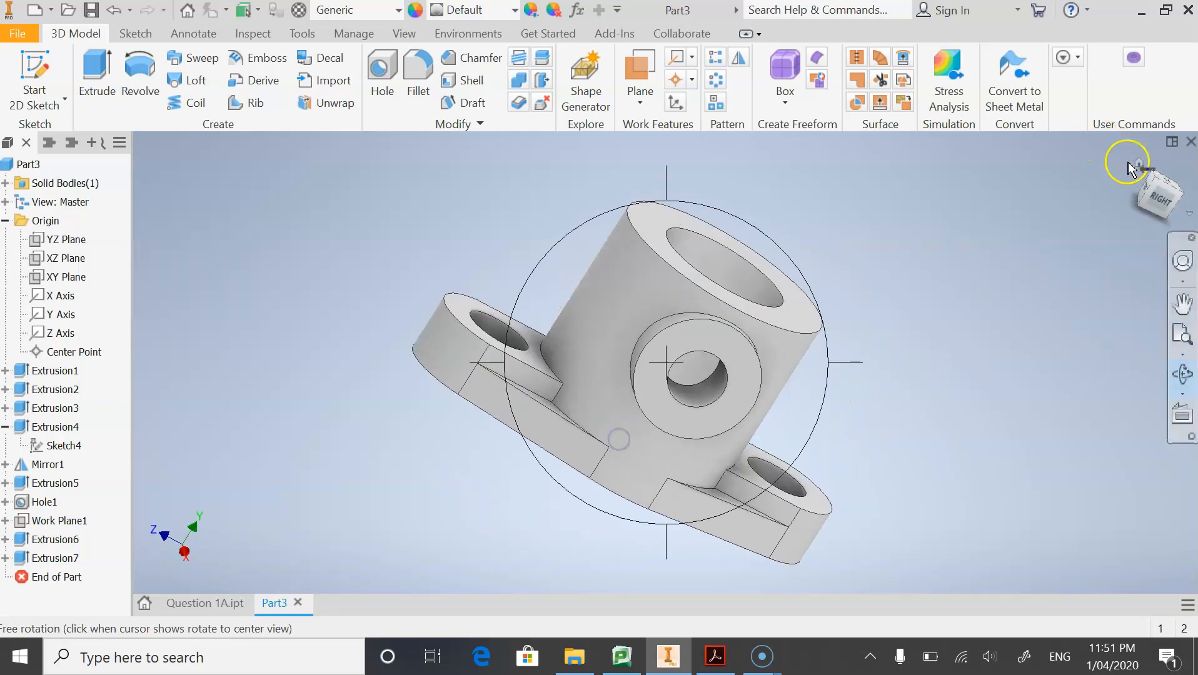
left_click(1136, 163)
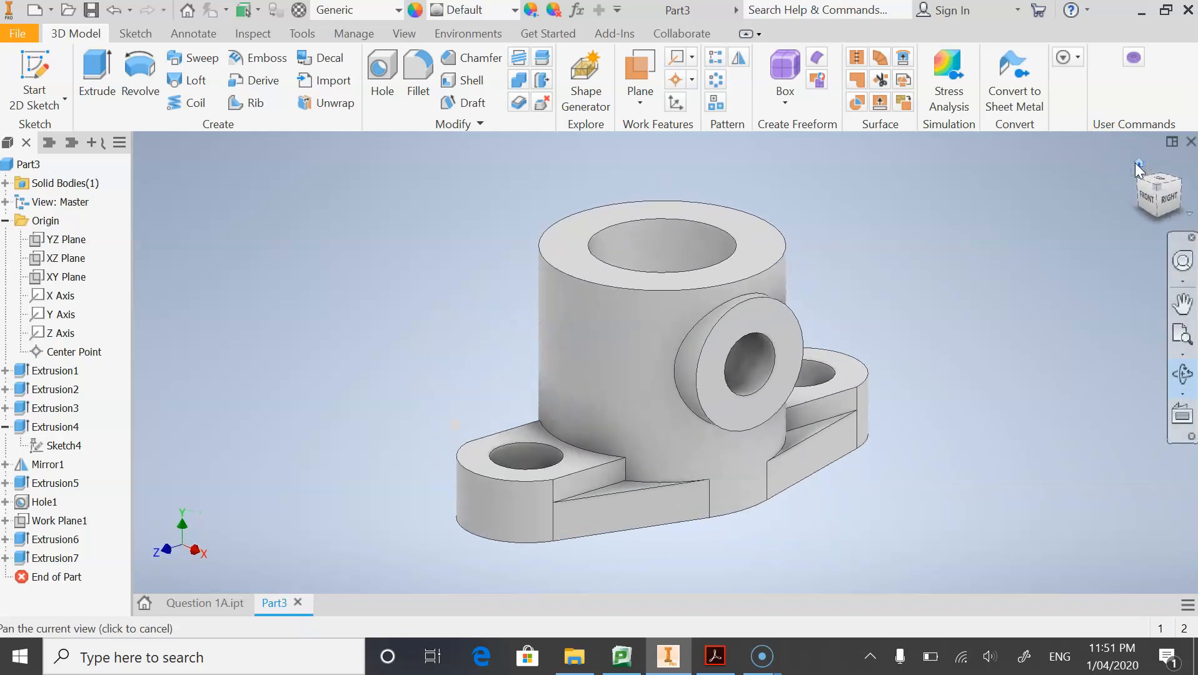
left_click(91, 10)
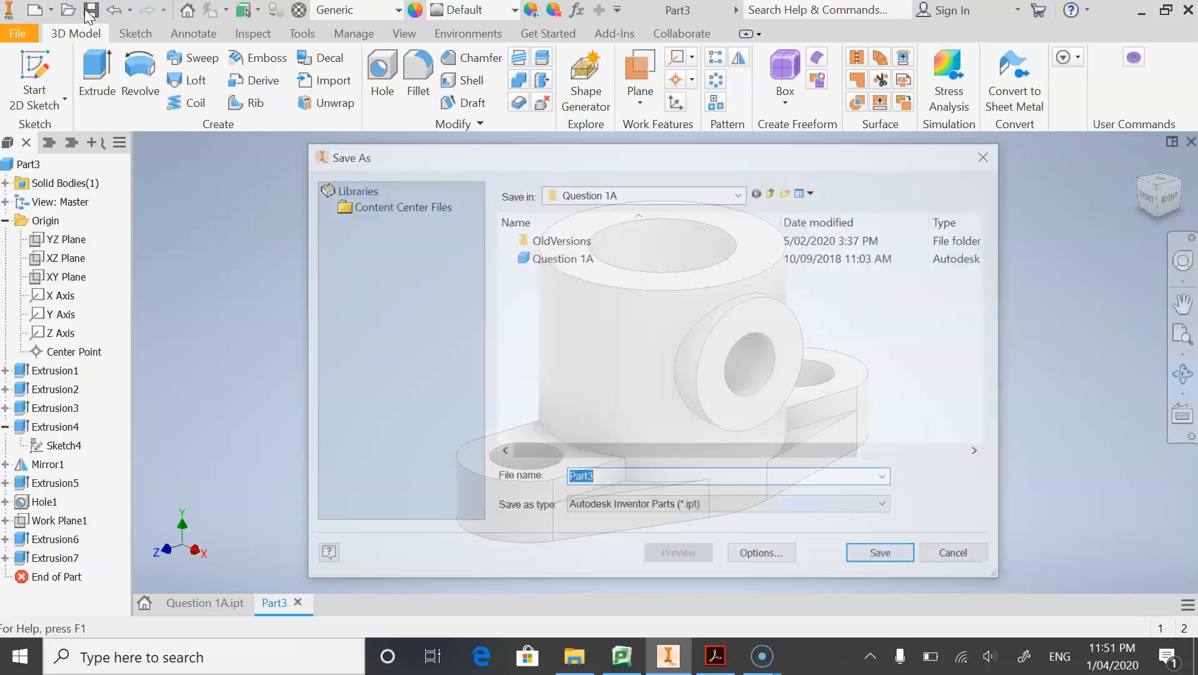